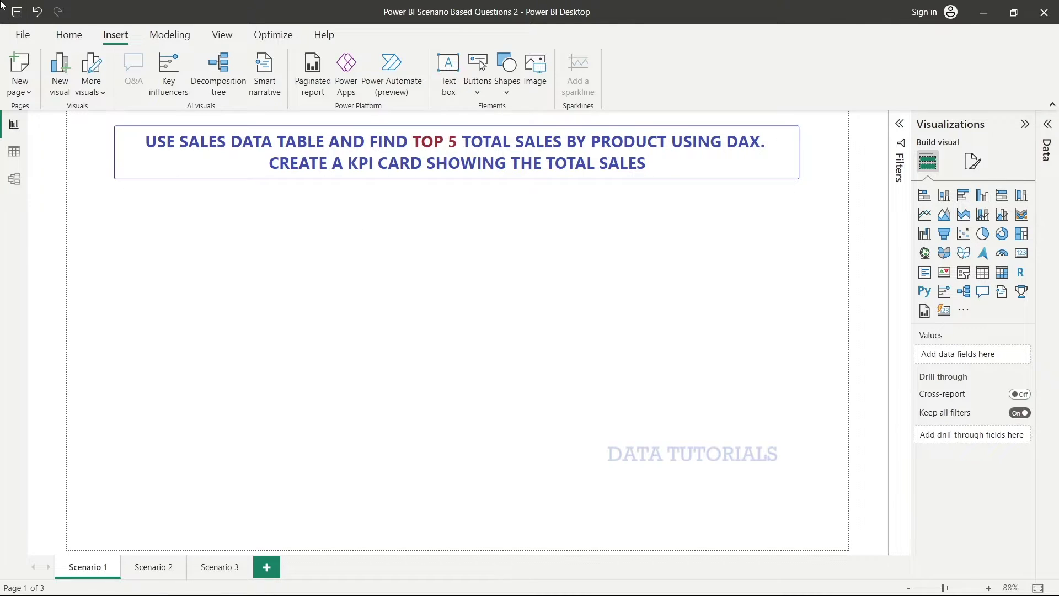
Load the Sales Data sheet from the Excel workbook Sales Data.xlsx on drive D: into the report
left_click(69, 35)
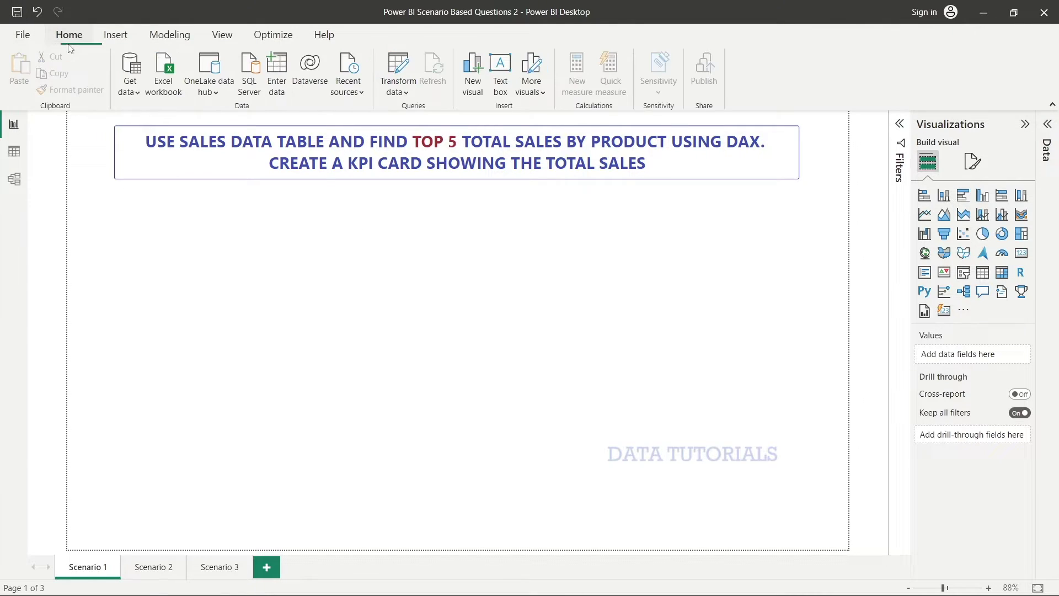
left_click(137, 87)
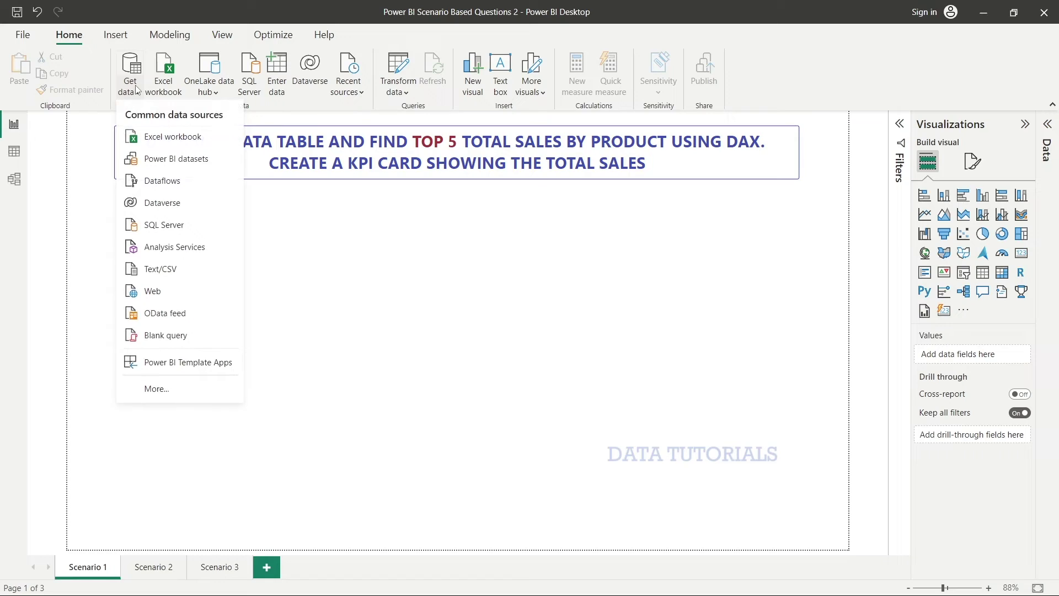
left_click(166, 137)
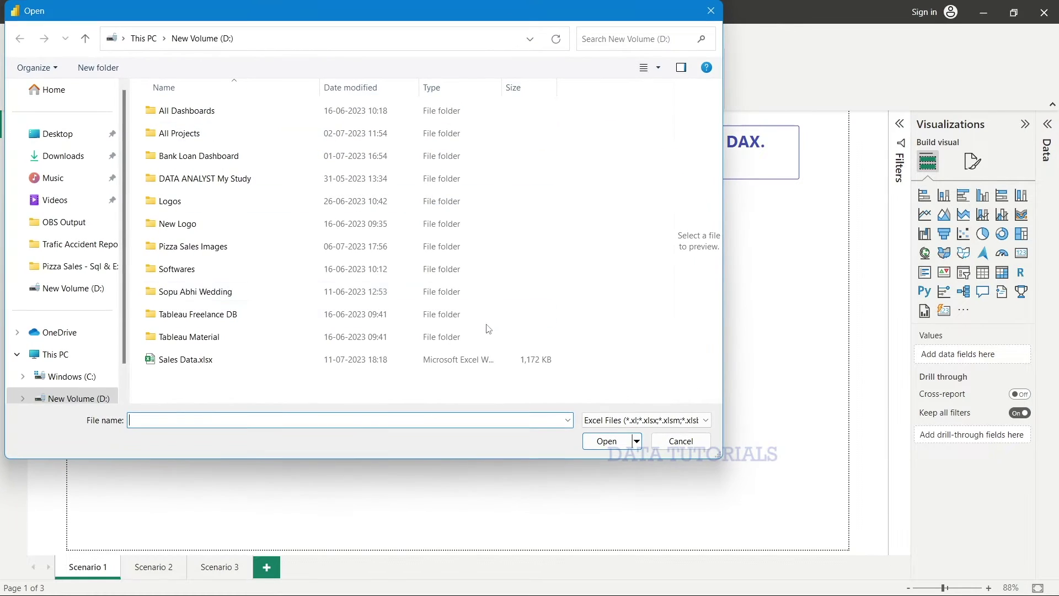
left_click(81, 288)
left_click(181, 362)
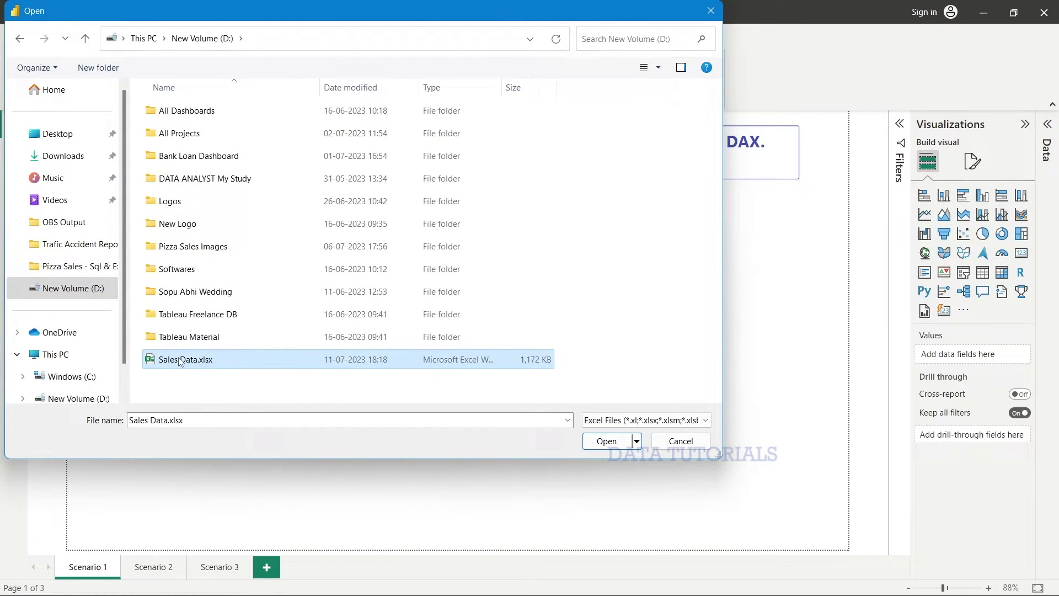
left_click(621, 443)
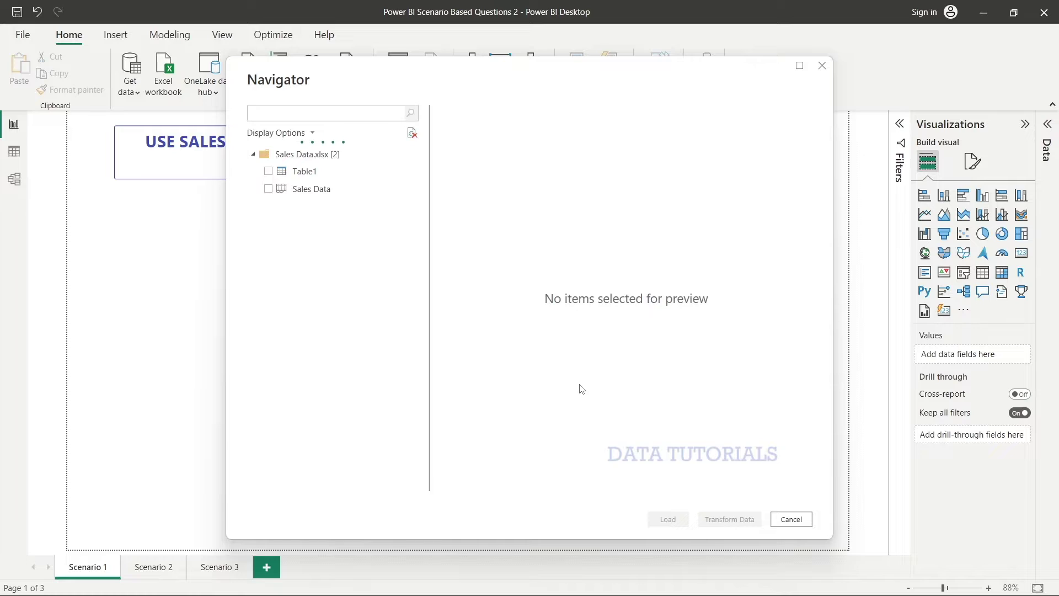
left_click(267, 190)
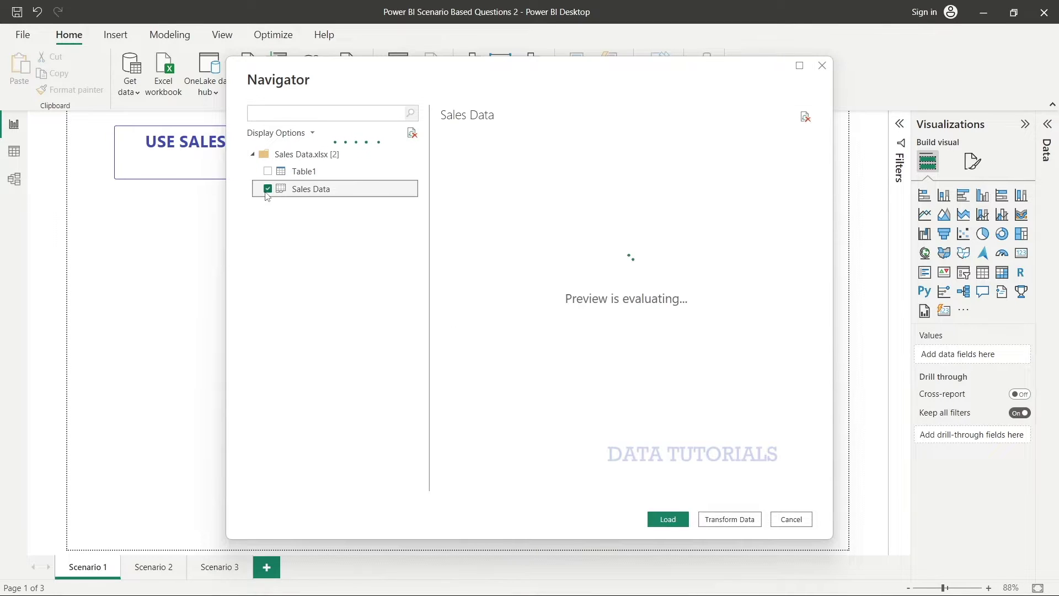
left_click(665, 521)
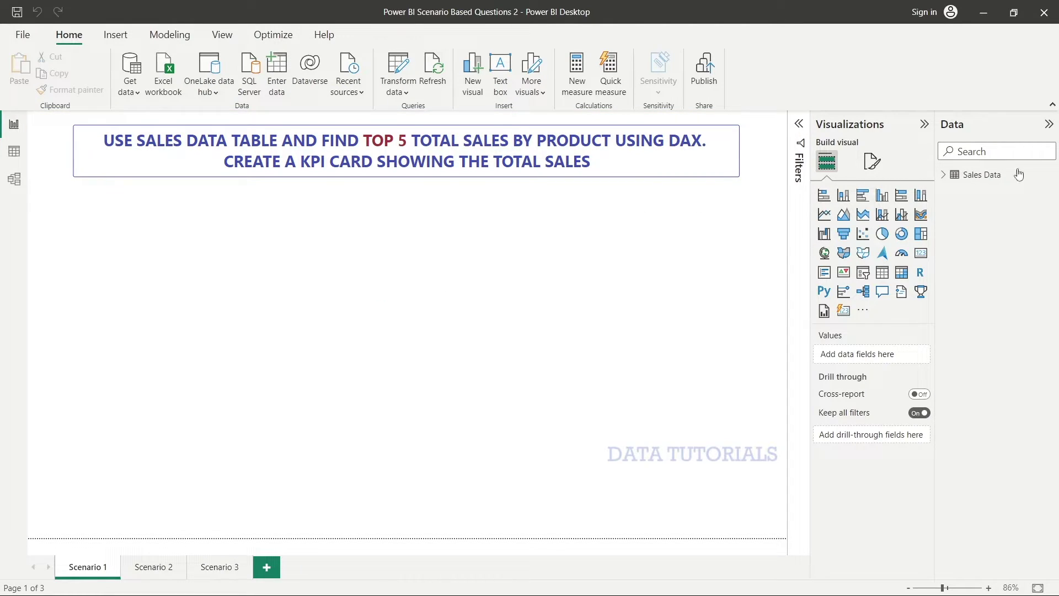
Create a new measure in the Sales Data table and name it Total Sales
left_click(944, 175)
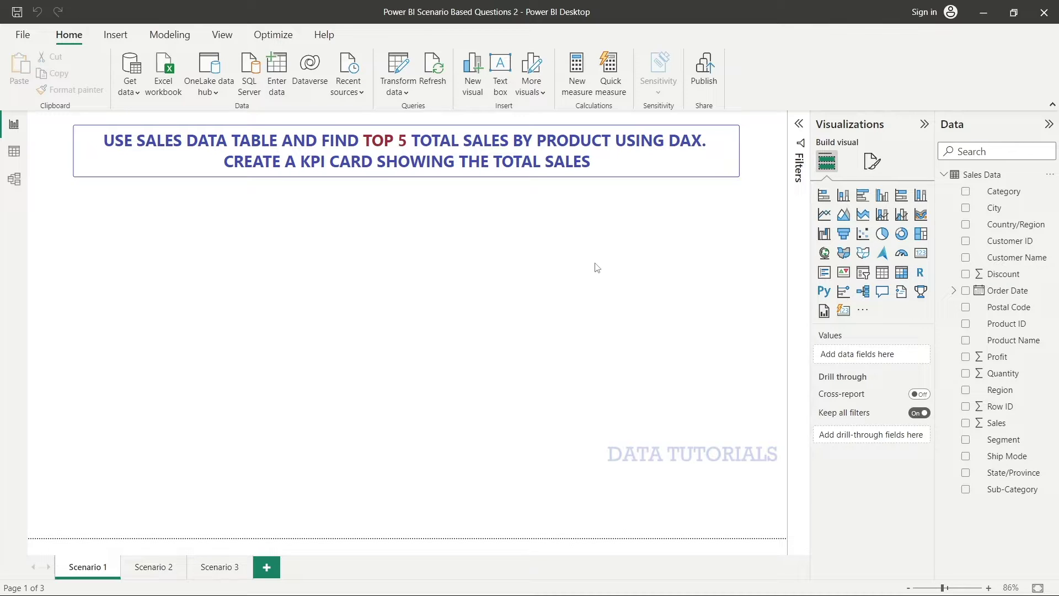
key("alt")
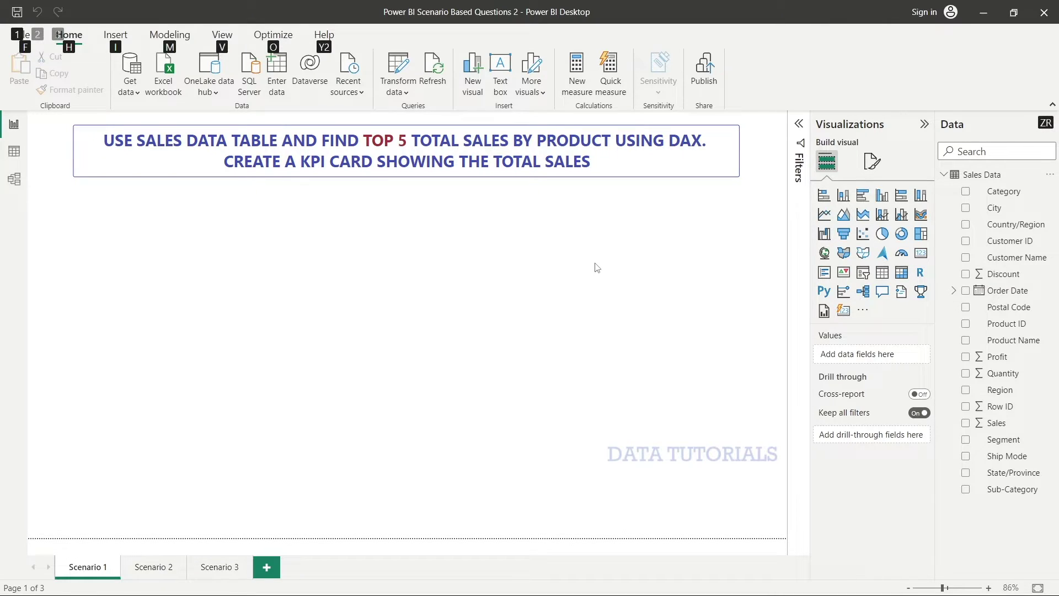
key("alt")
right_click(991, 242)
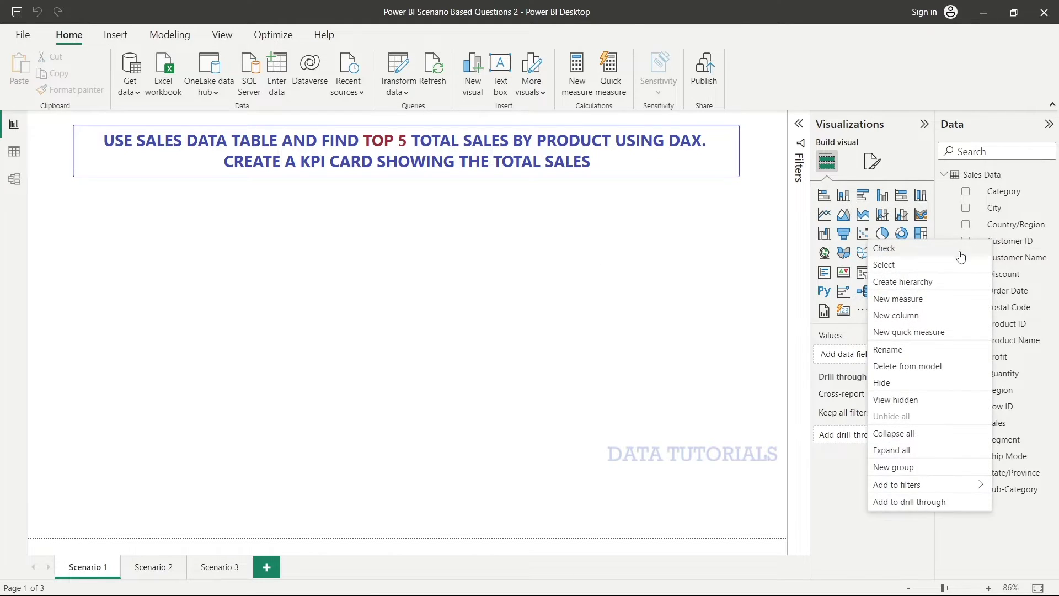
left_click(911, 299)
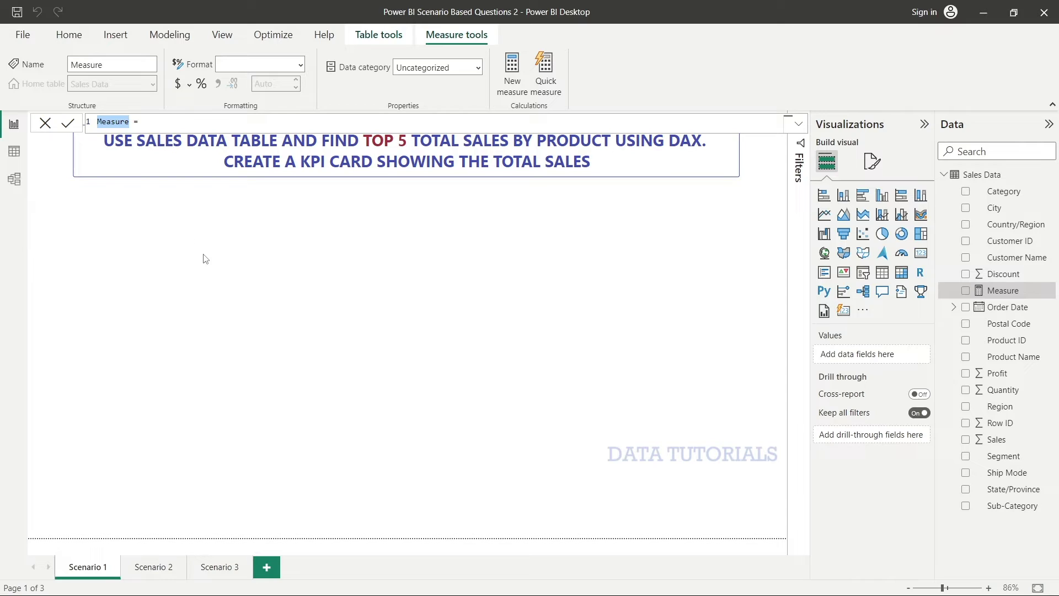
type("Total")
scroll(166, 125, "up", 3)
scroll(166, 126, "up", 1)
key("End")
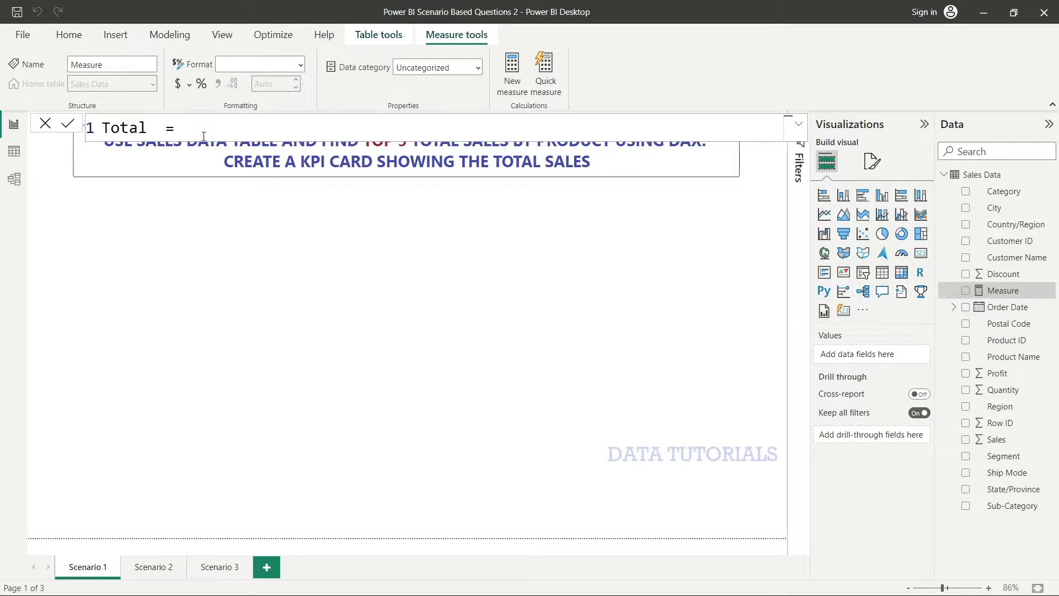
left_click(157, 129)
type("Sales")
key("End")
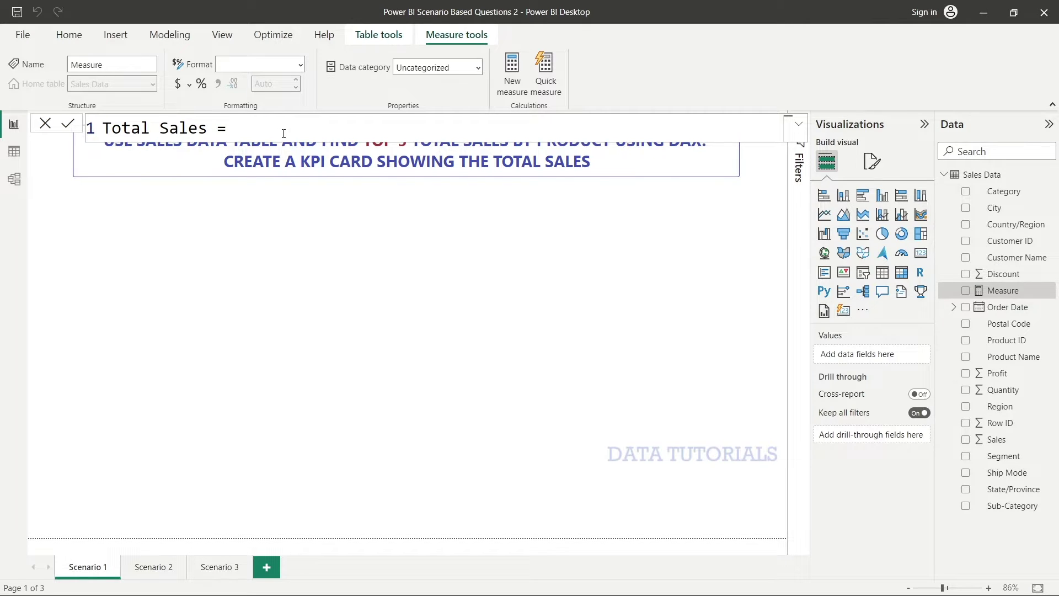
Define the Total Sales measure as SUM('Sales Data'[Sales]) and commit it
type("Sum(")
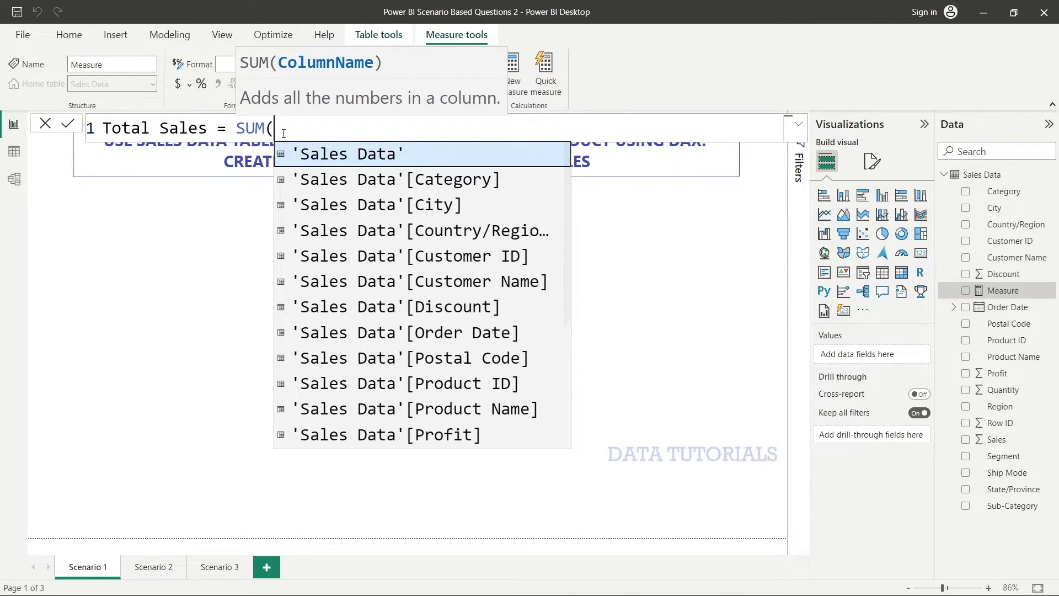
type("sal")
scroll(469, 222, "down", 3)
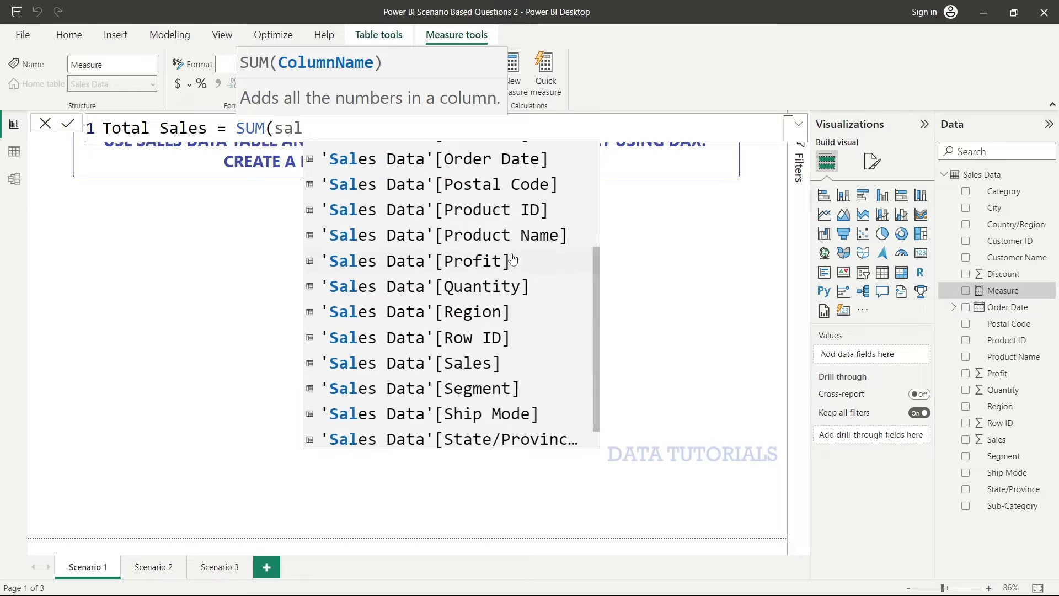
left_click(446, 362)
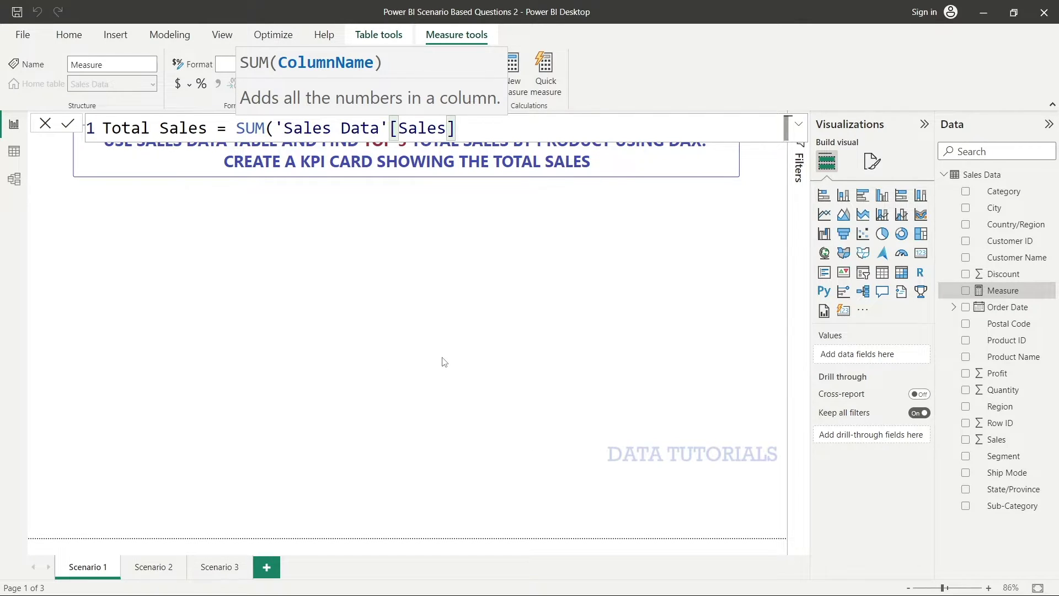
type(")")
key("Return")
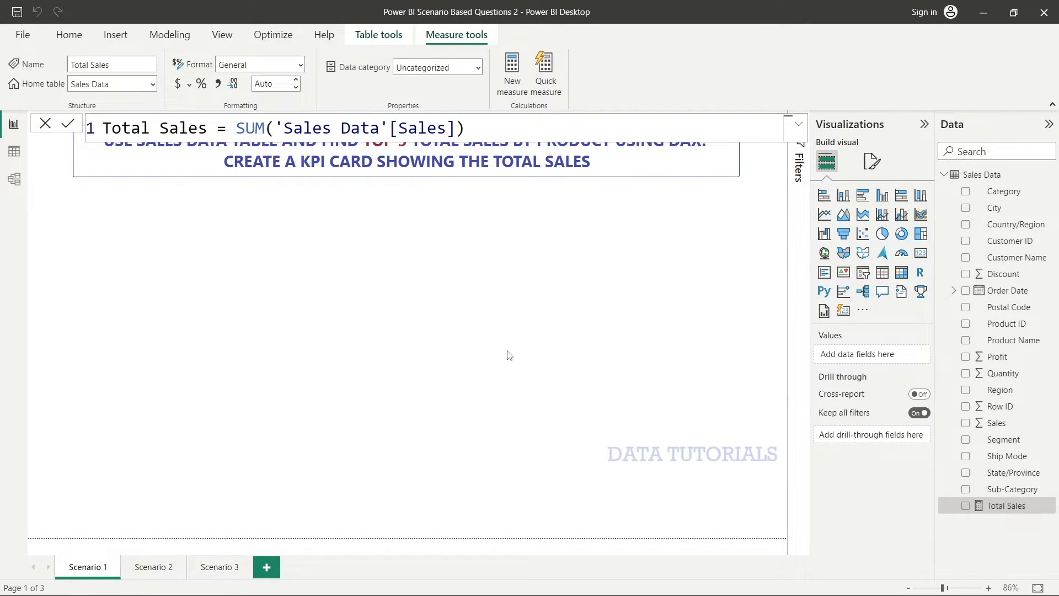
left_click(558, 346)
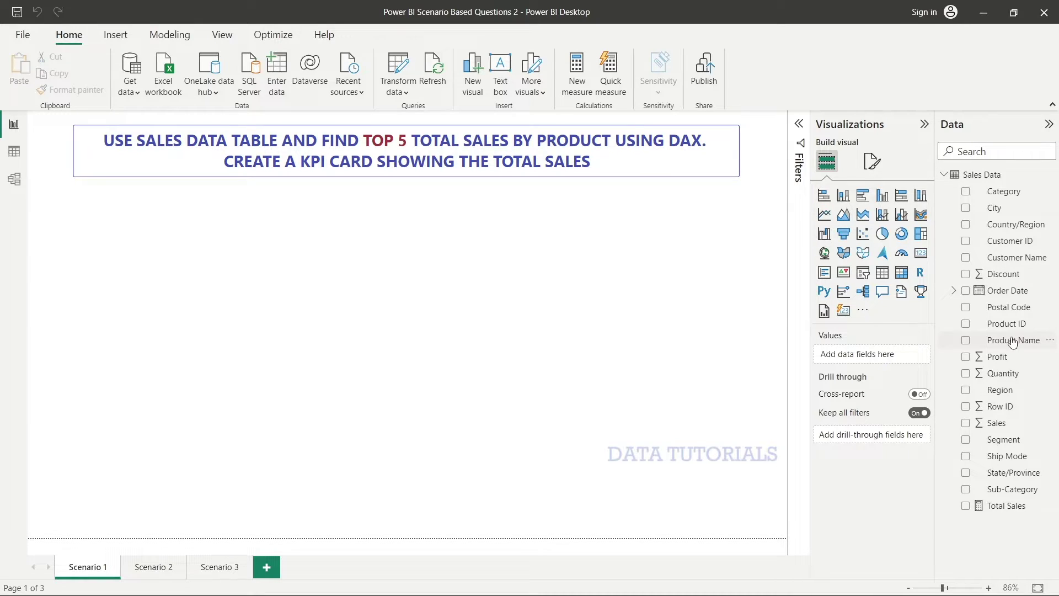
Create another measure in the Sales Data table and name it Top N
right_click(1013, 341)
left_click(960, 125)
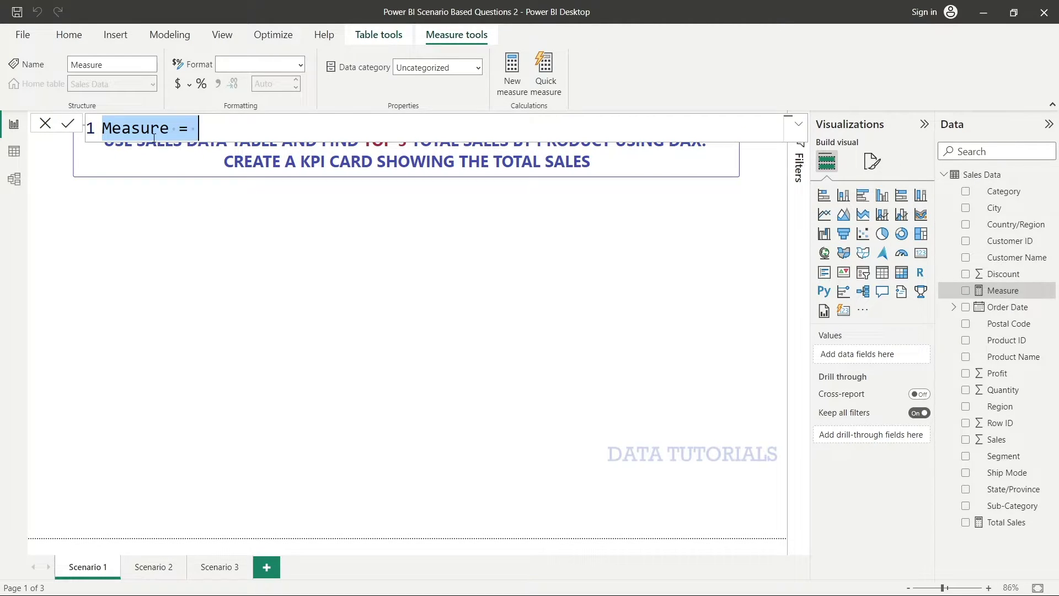
key("Home")
key("ctrl+shift+Right")
type("Top N")
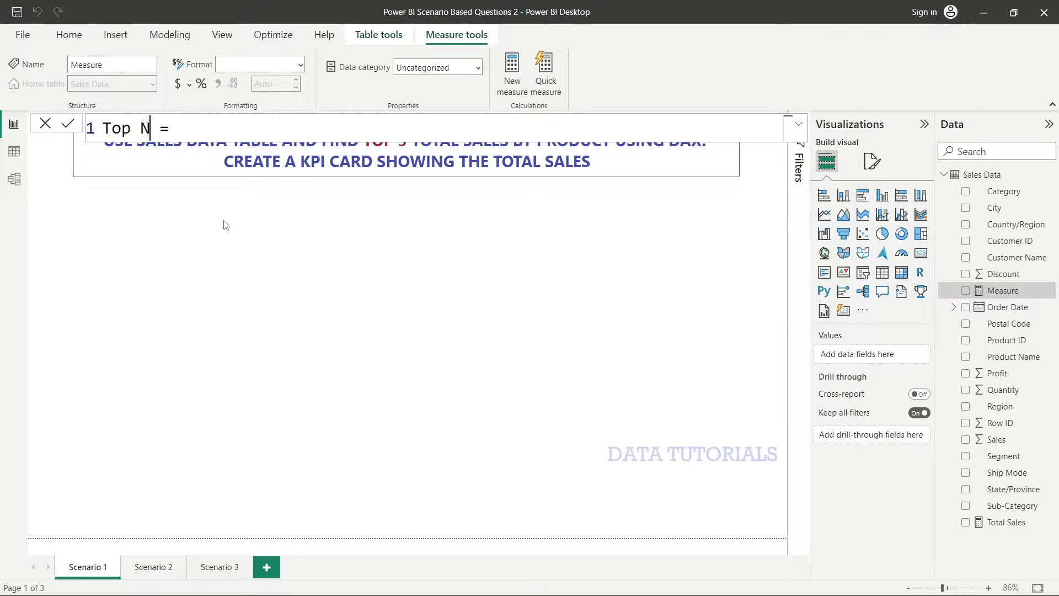
left_click(191, 133)
Begin the Top N formula with CALCULATE, using [Total Sales] as its expression
type("CAL")
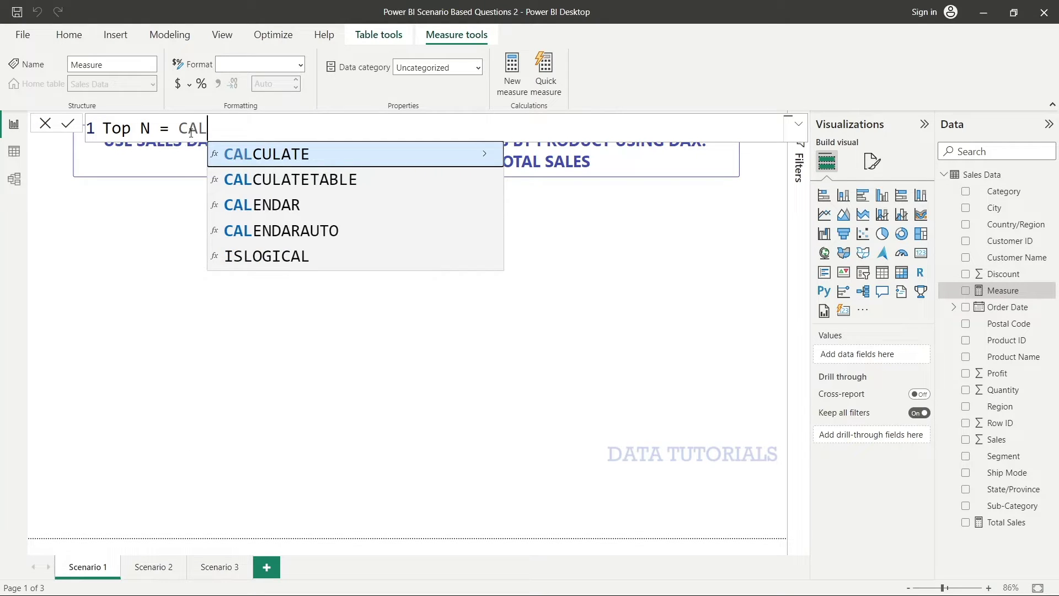
key("Tab")
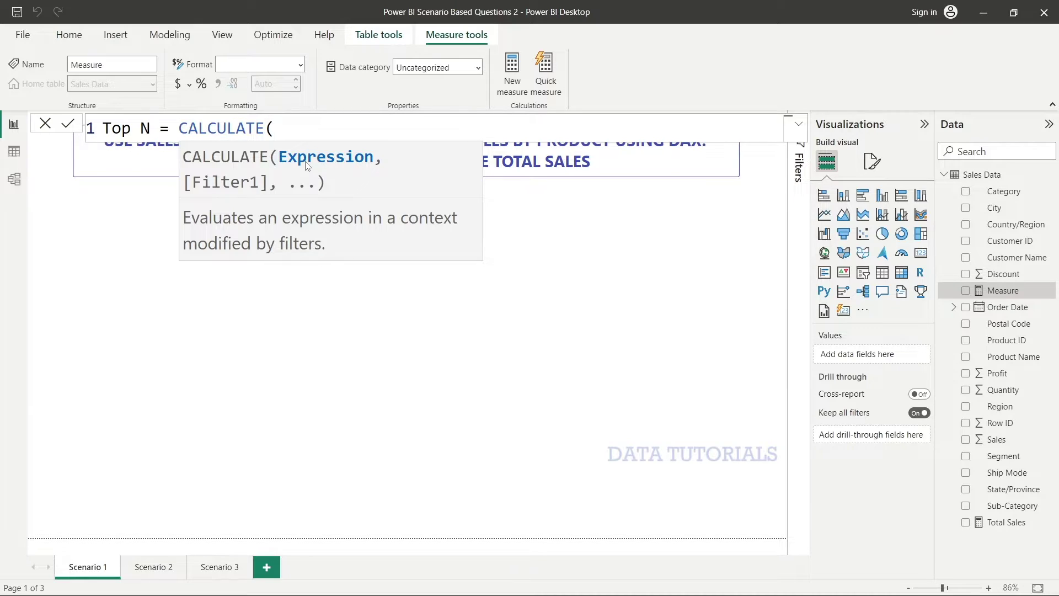
type("tot")
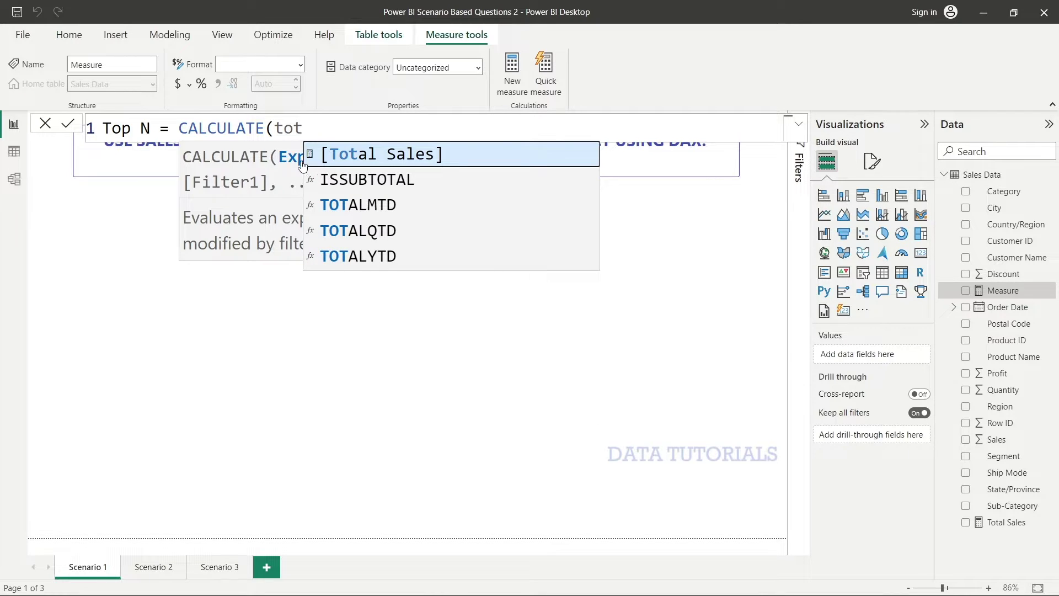
left_click(416, 160)
type(",")
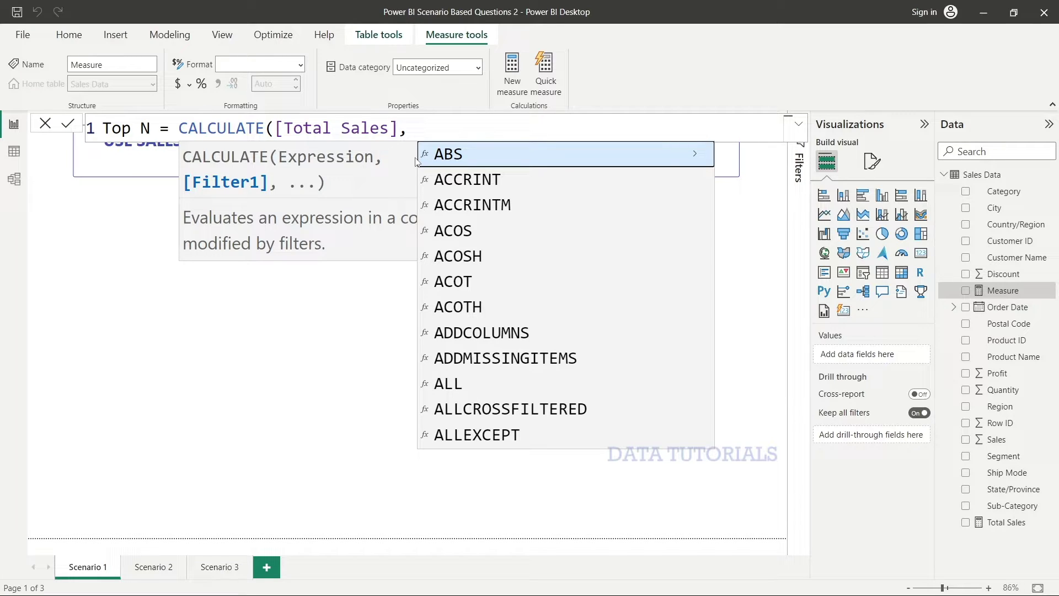
Add a TOPN filter to the formula with N value 5 and VALUES('Sales Data'[Product Name]) as its table
type("TOPN")
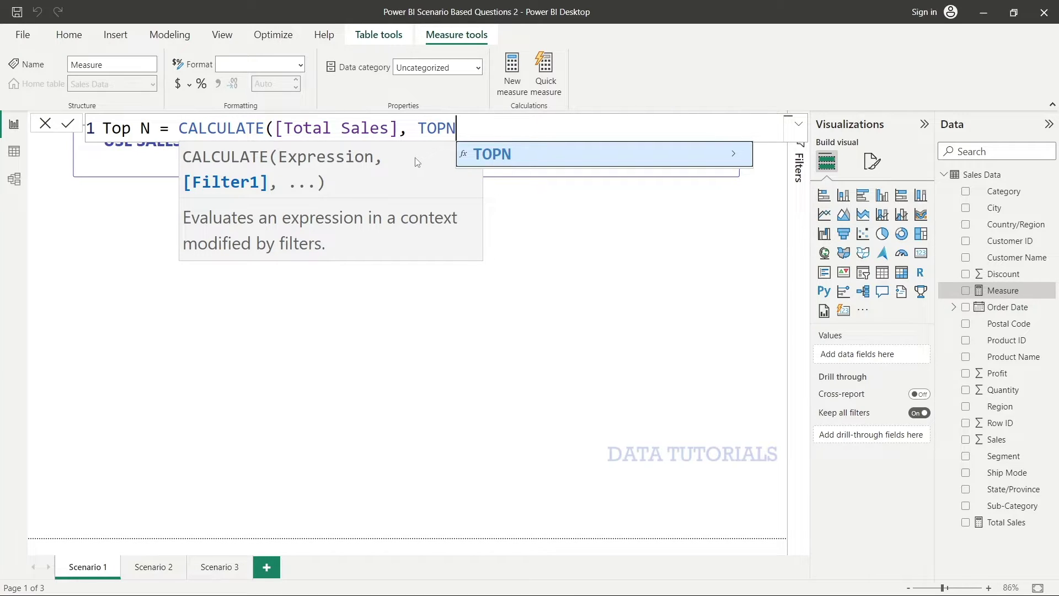
type("(")
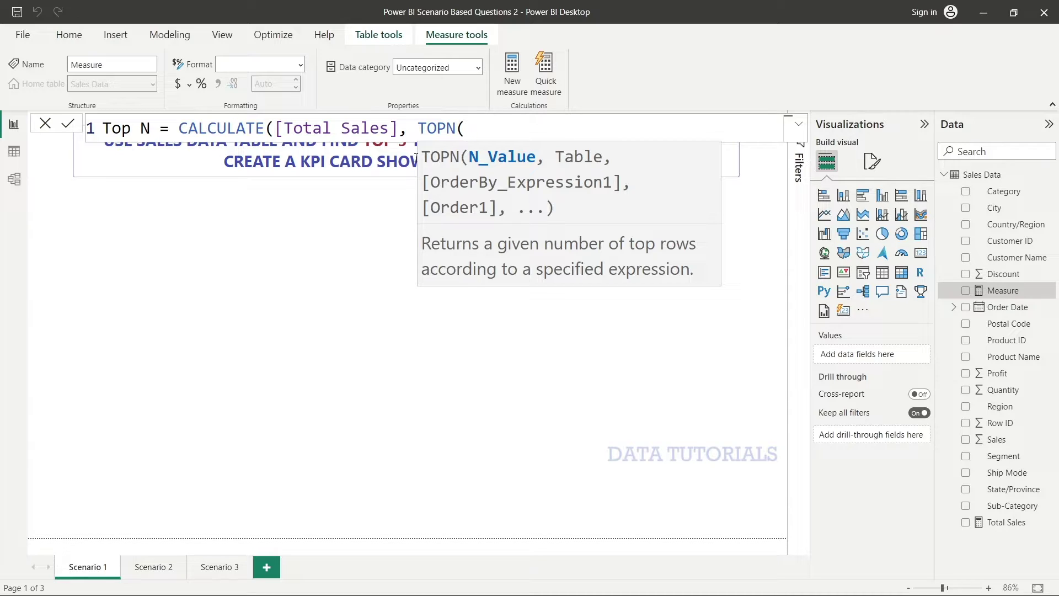
type("5,")
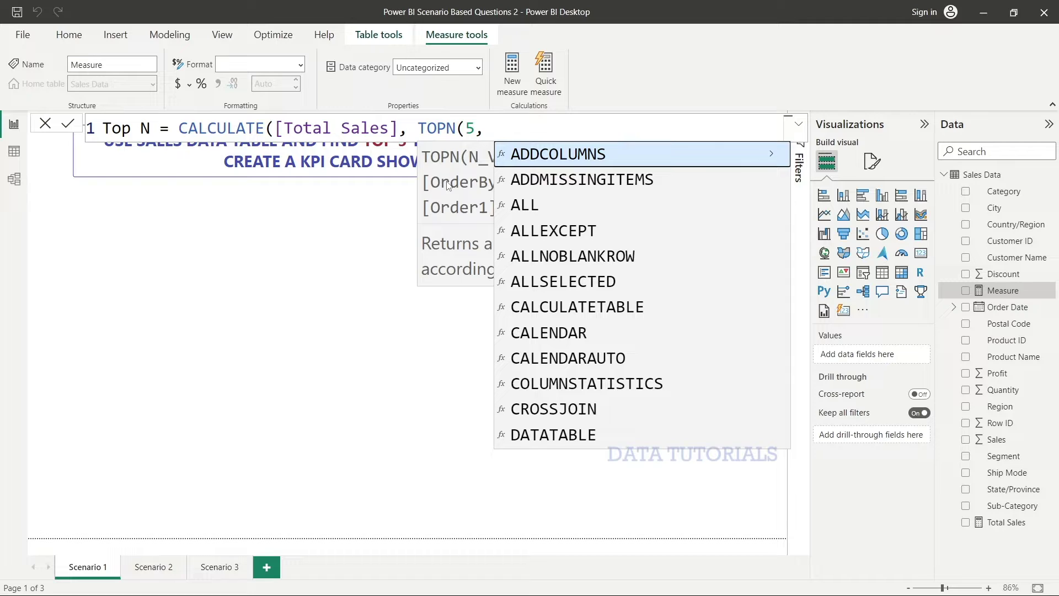
type("VAL")
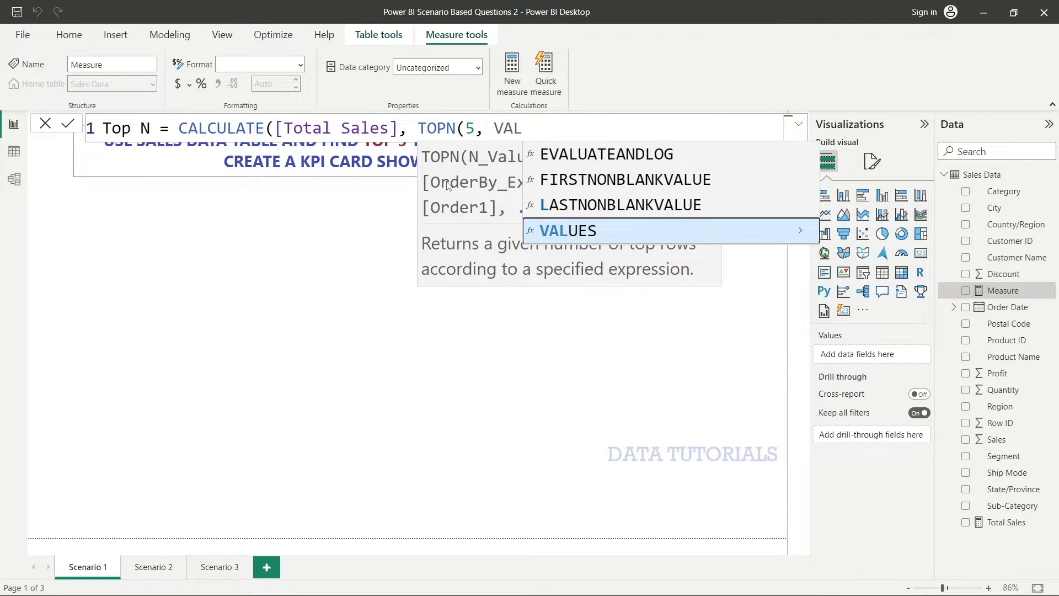
key("Tab")
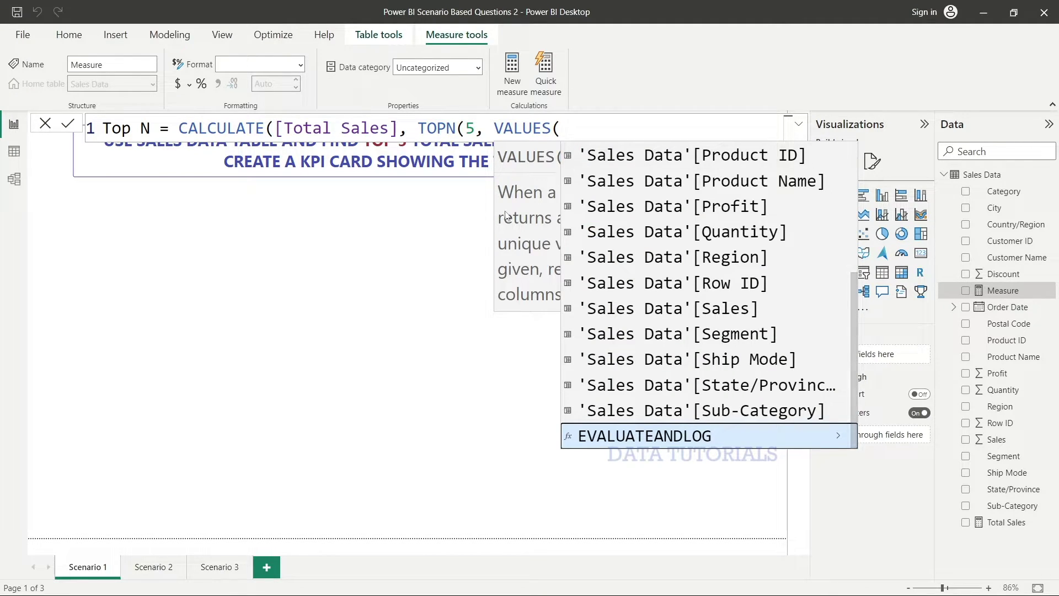
left_click(673, 189)
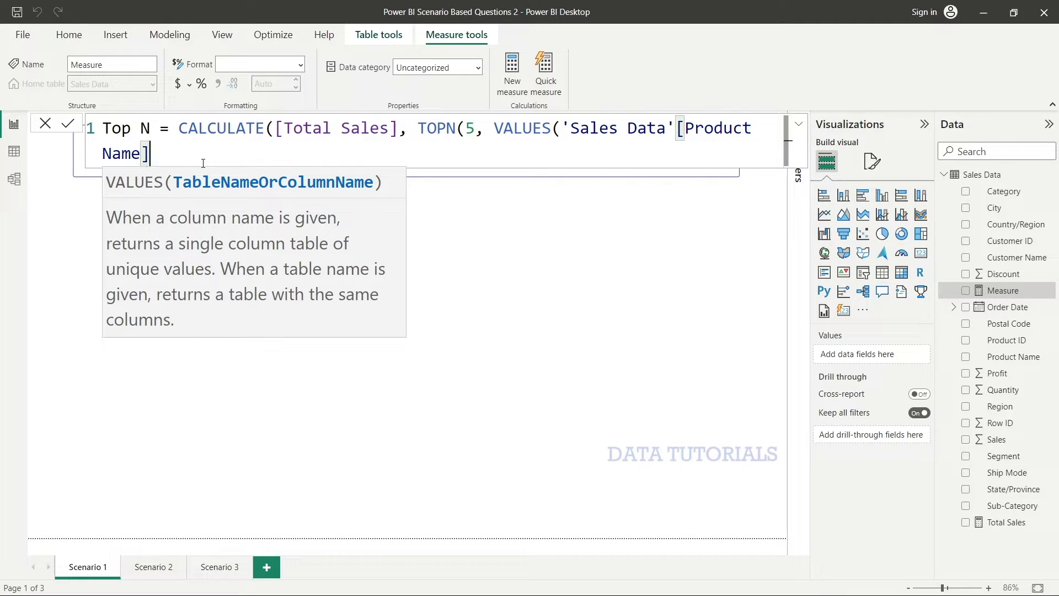
type("),")
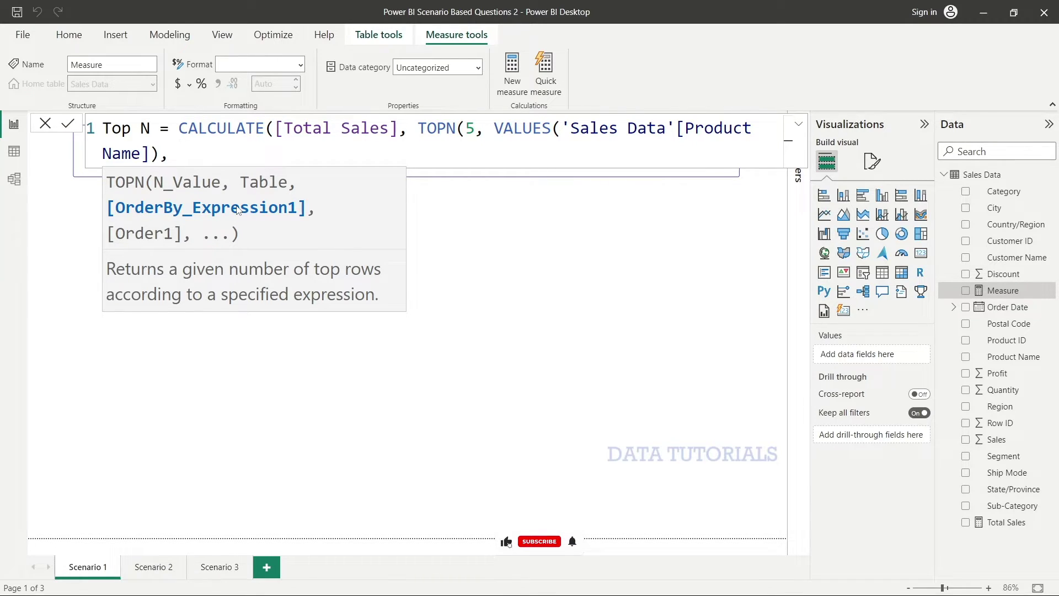
Set the TOPN ordering to [Total Sales] in DESC order
type("tot")
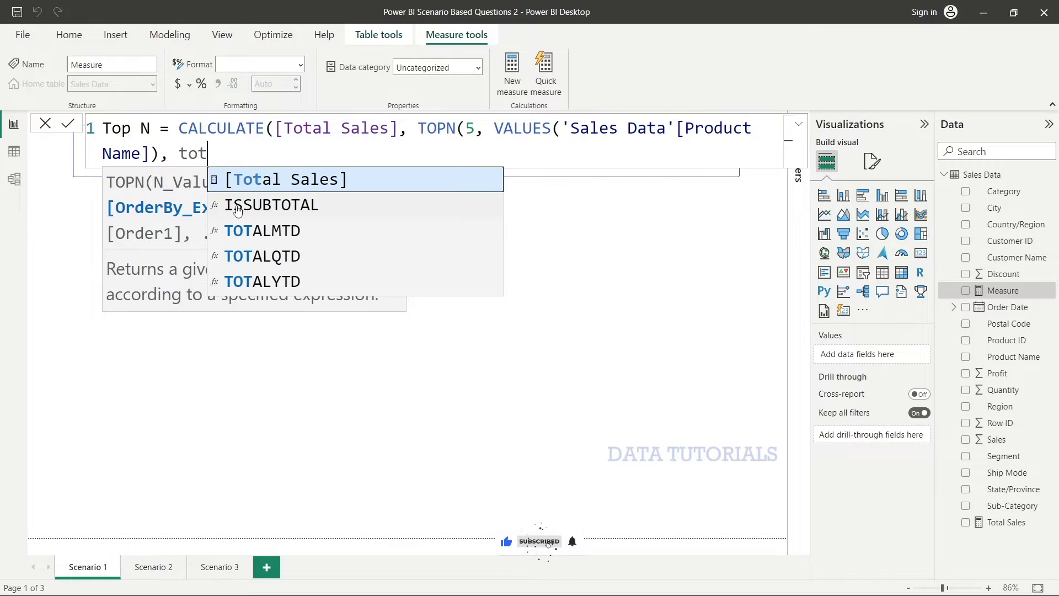
left_click(276, 186)
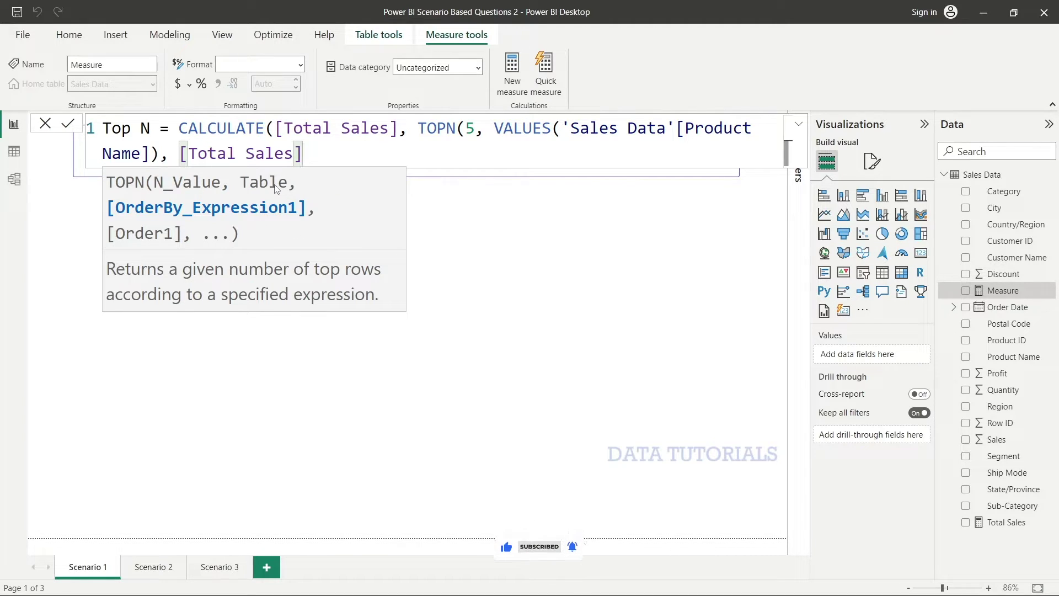
type(",")
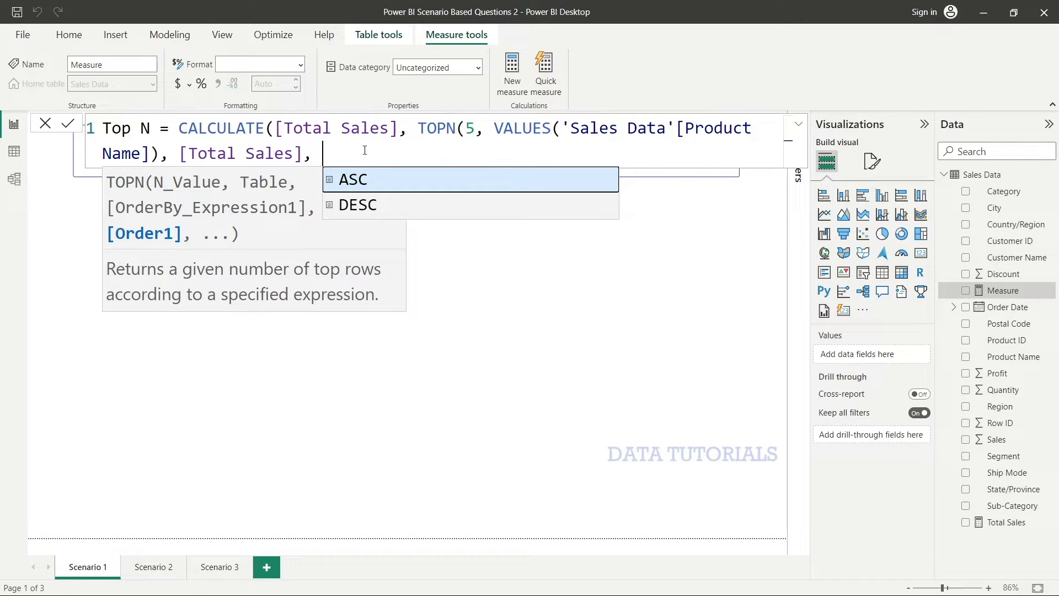
left_click(356, 206)
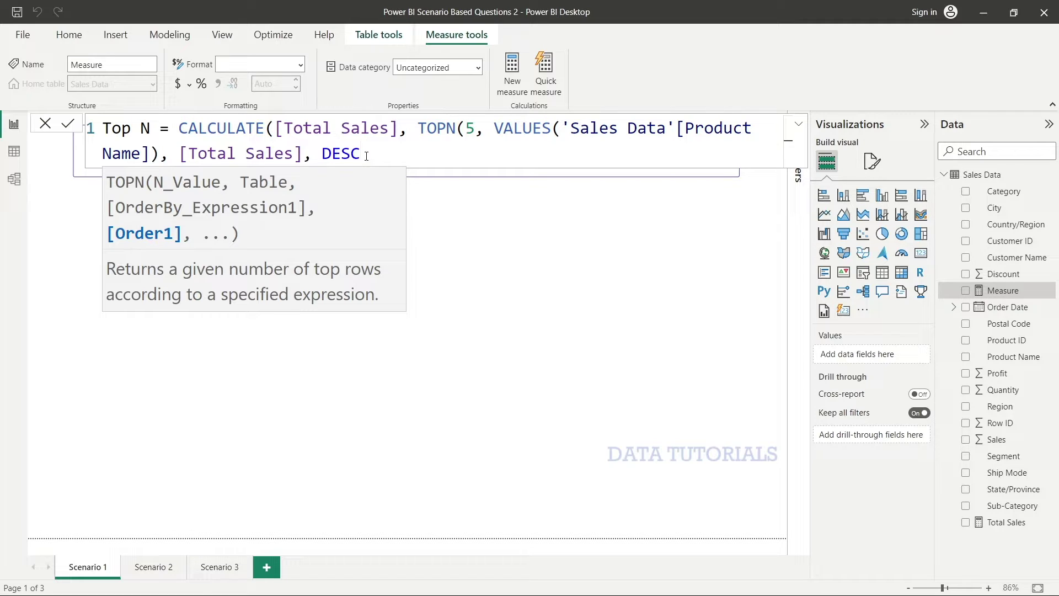
Close the TOPN and CALCULATE parentheses, commit the Top N measure and leave the formula editor
type(")")
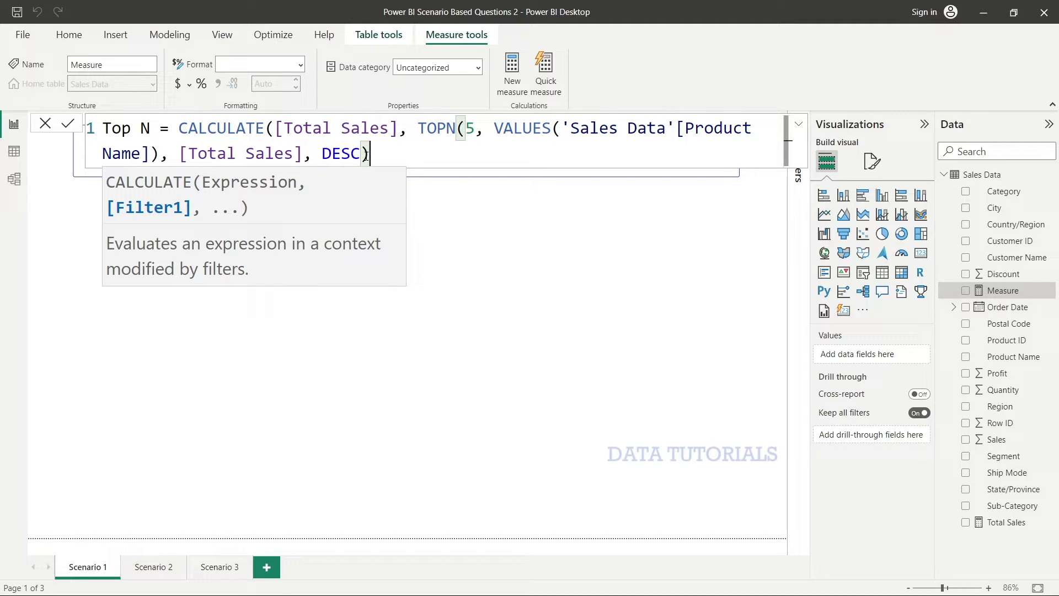
type(")")
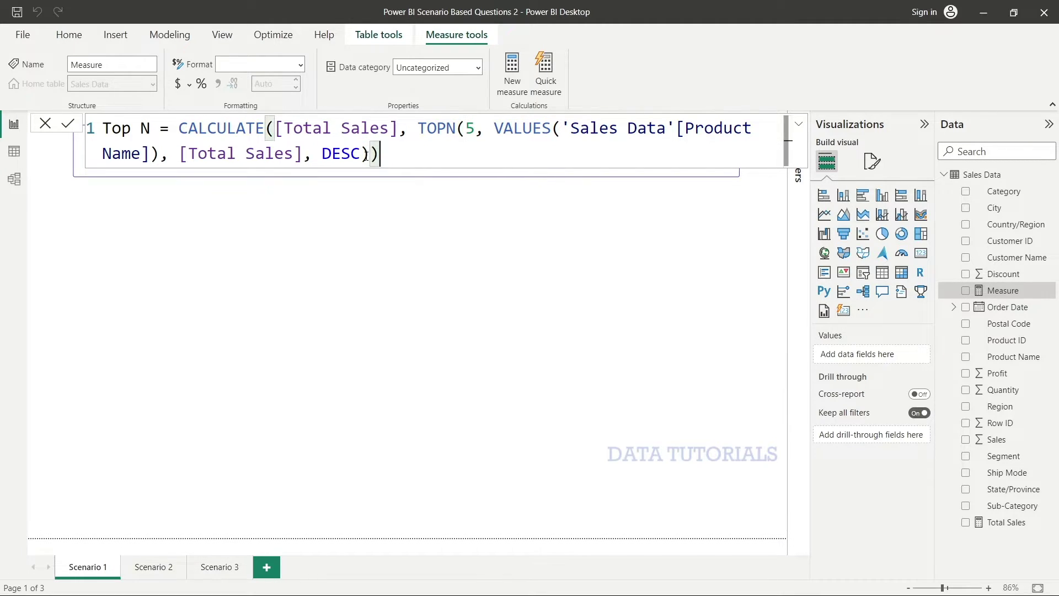
key("Return")
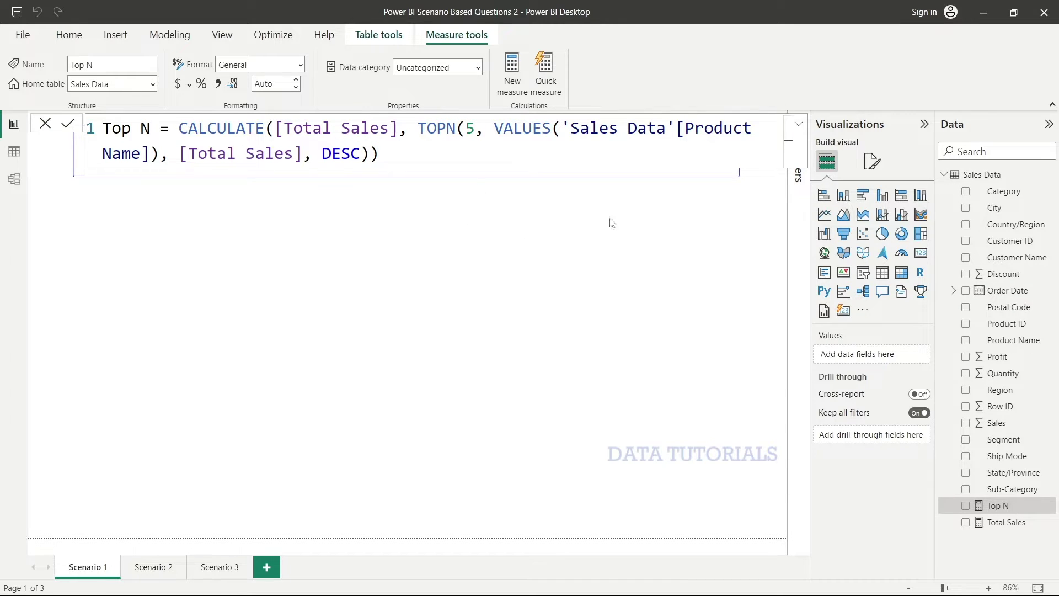
left_click(46, 126)
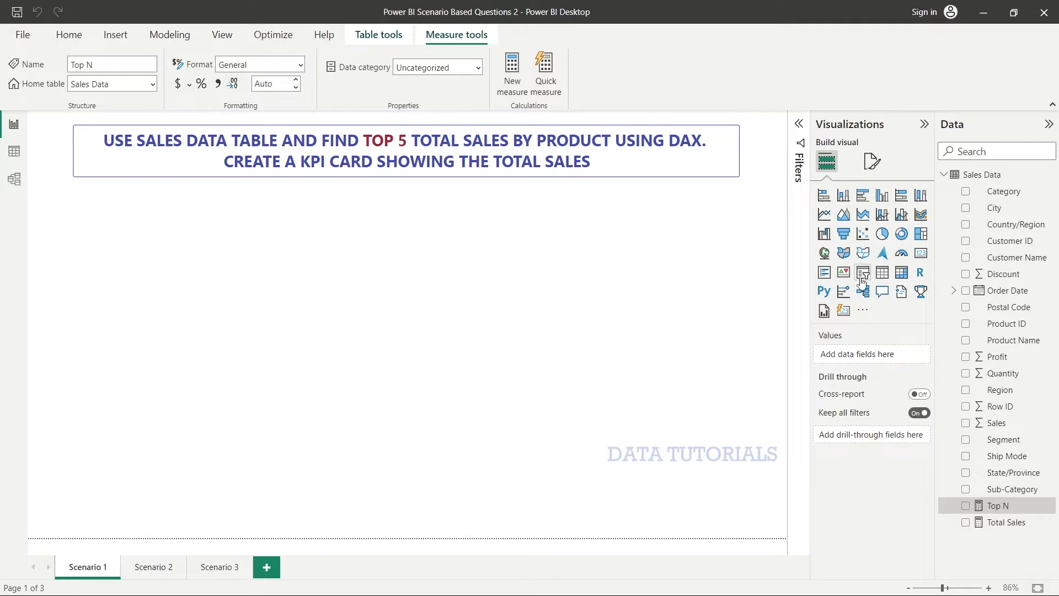
Add a card visual showing the Top N measure below the title and narrow it to about a third of the title's width
left_click(921, 253)
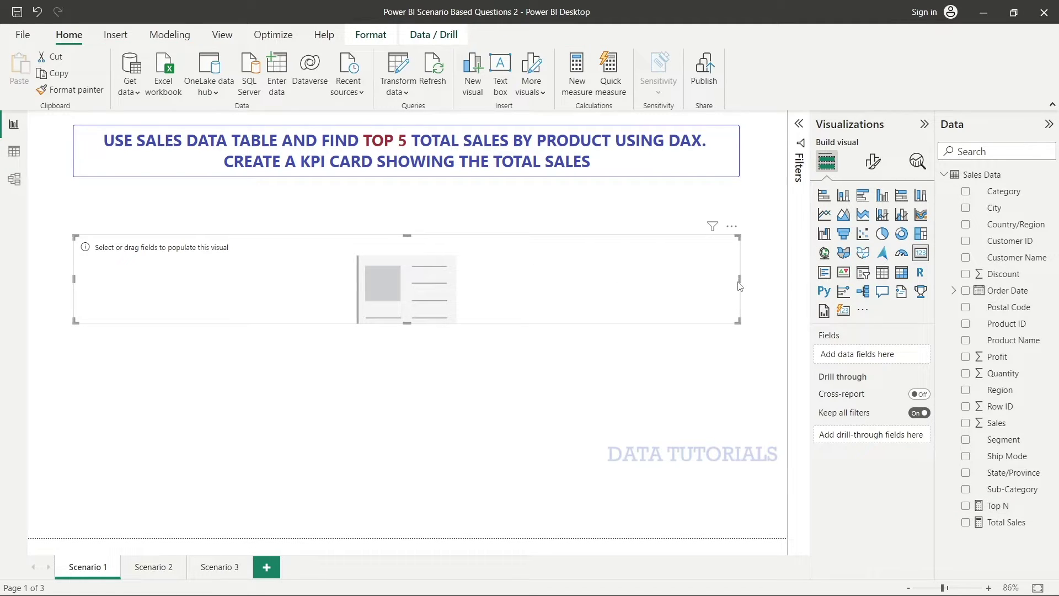
left_click_drag(740, 278, 379, 282)
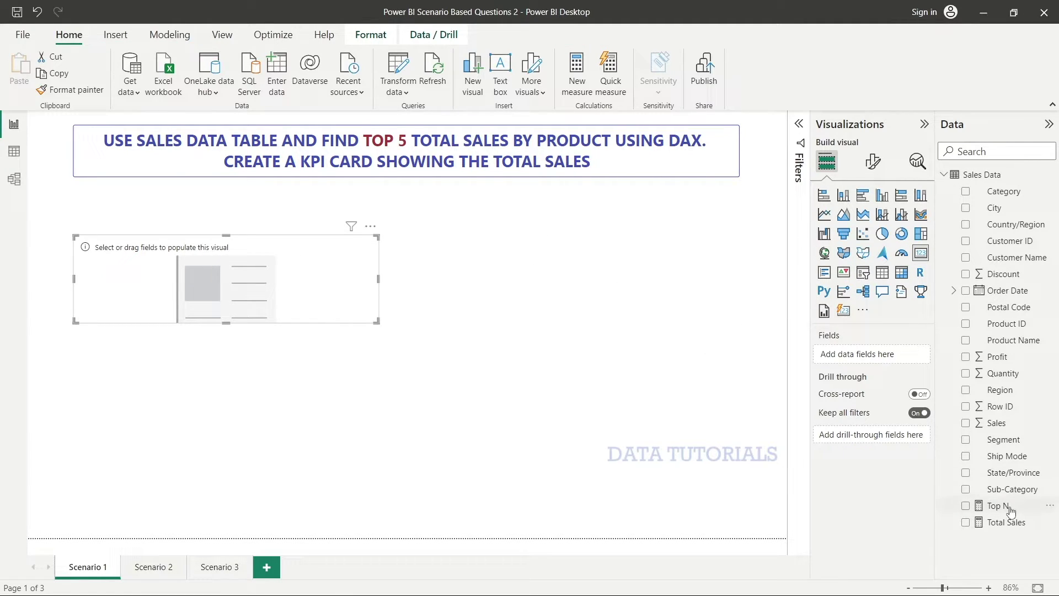
left_click_drag(1005, 513, 266, 312)
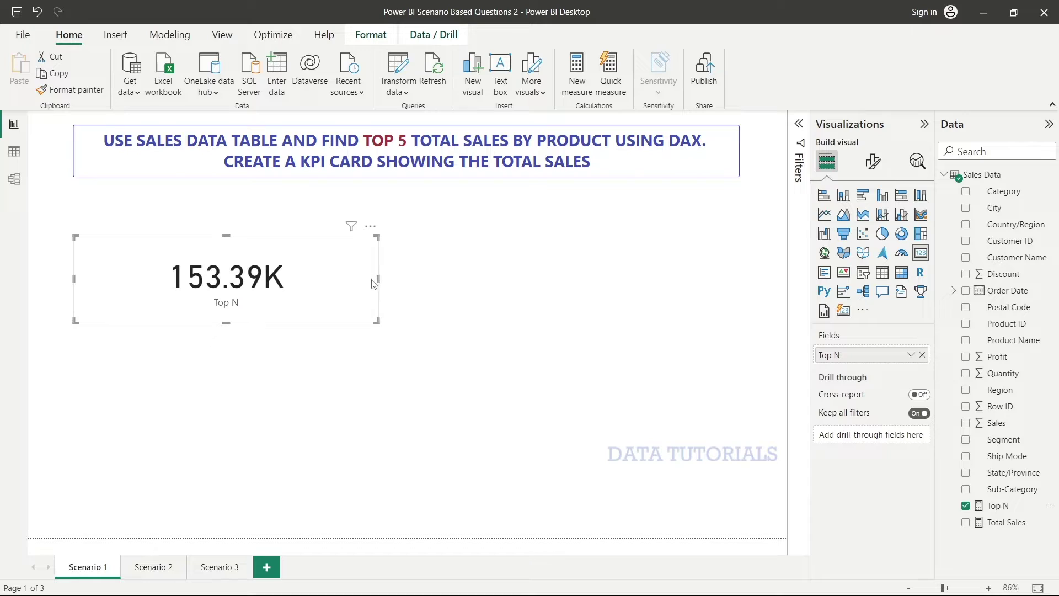
left_click_drag(378, 283, 289, 279)
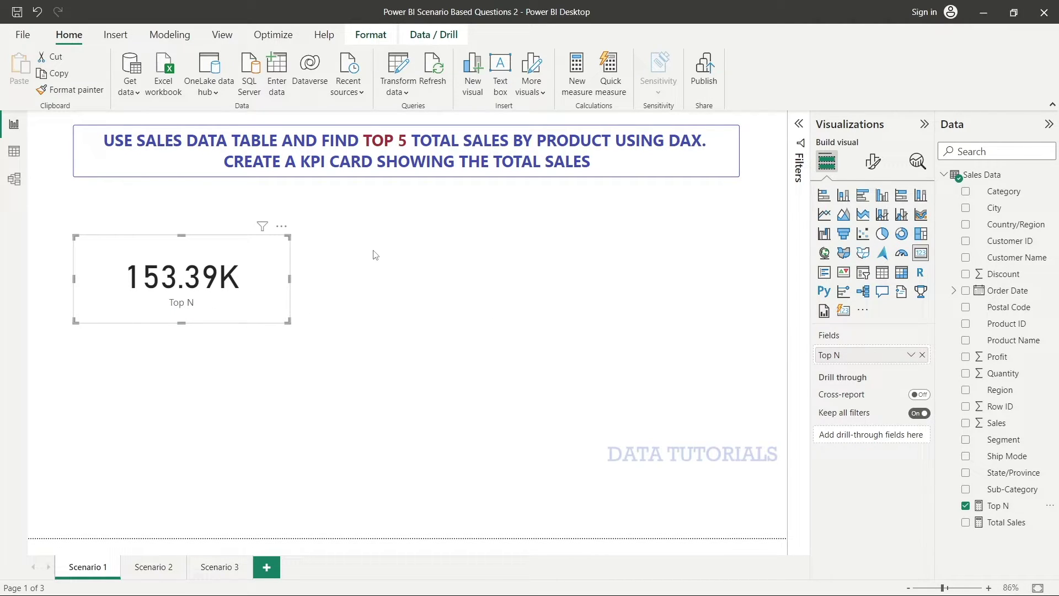
Review the Top N measure's formula, looking at the N value given to TOPN
left_click(996, 506)
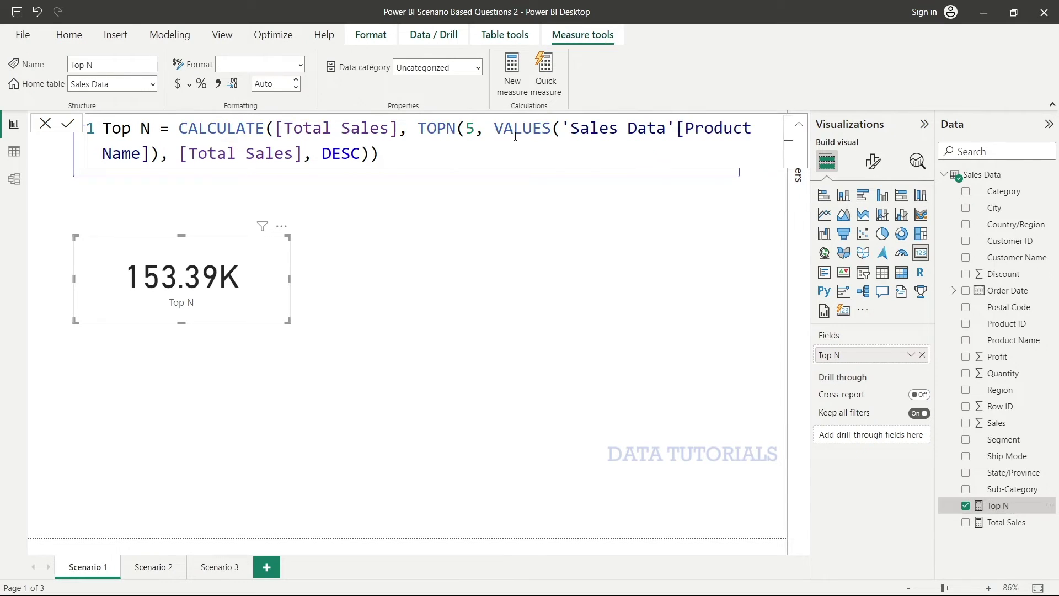
double_click(470, 128)
left_click(351, 234)
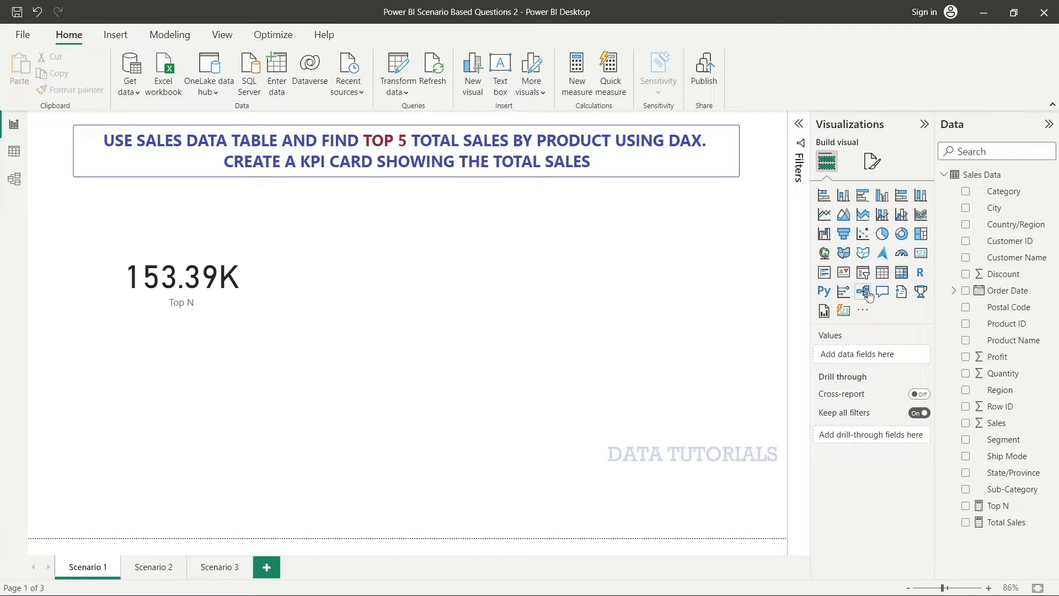
Add a second card visual beside the Top N card and show the Total Sales measure in it
left_click(921, 253)
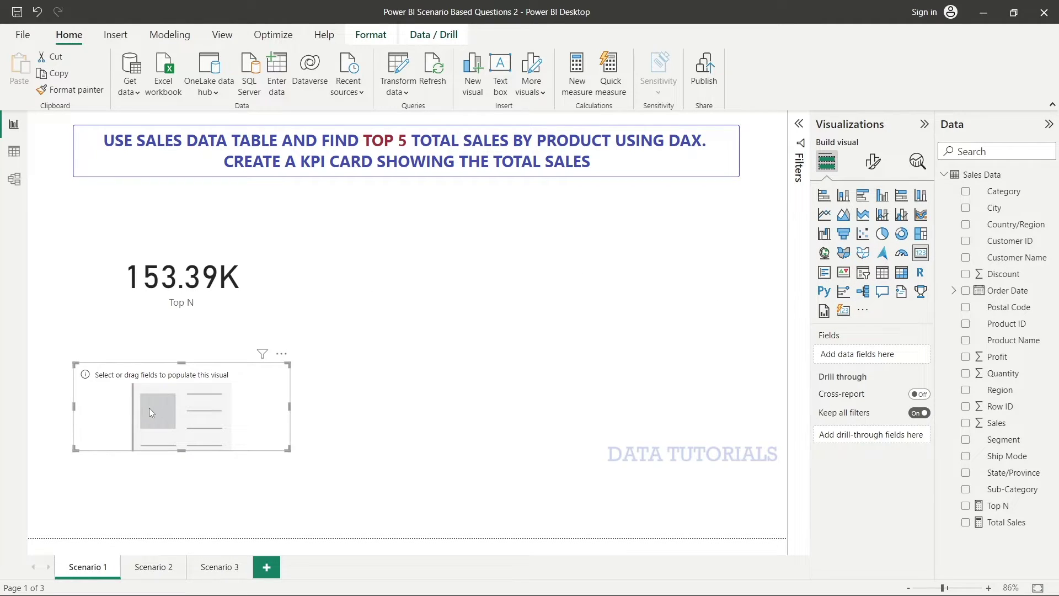
left_click_drag(151, 413, 452, 280)
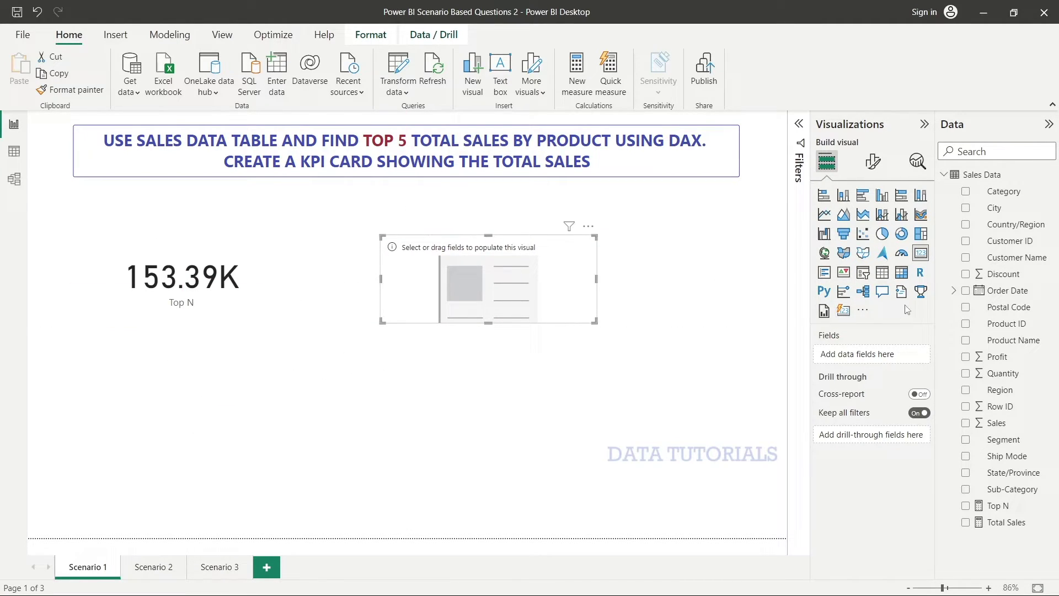
left_click_drag(1007, 522, 515, 294)
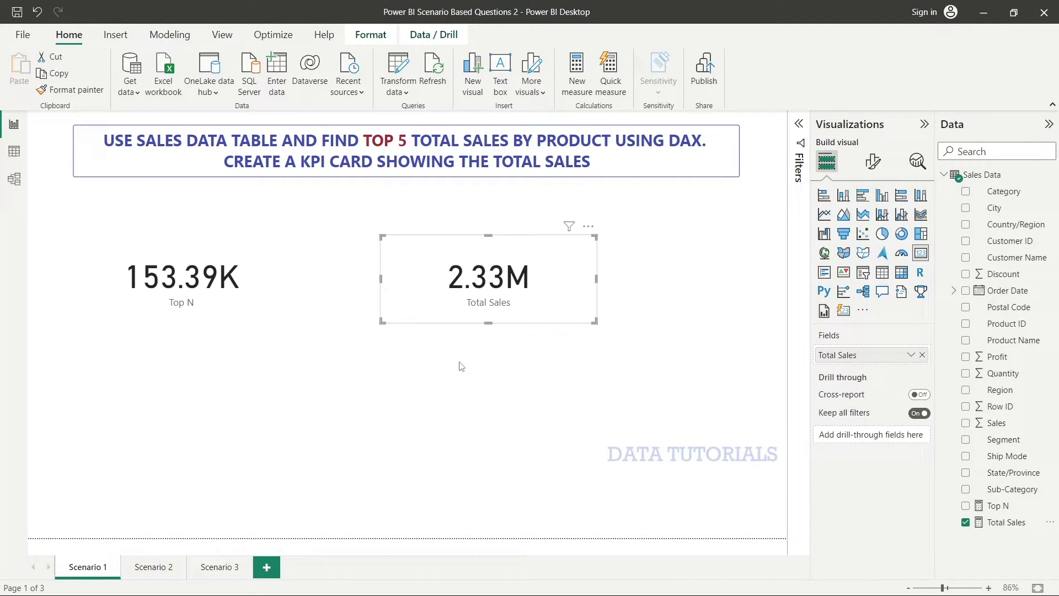
Filter the Total Sales card by Product Name with a Top N filter showing the top 5 by Total Sales
left_click(799, 128)
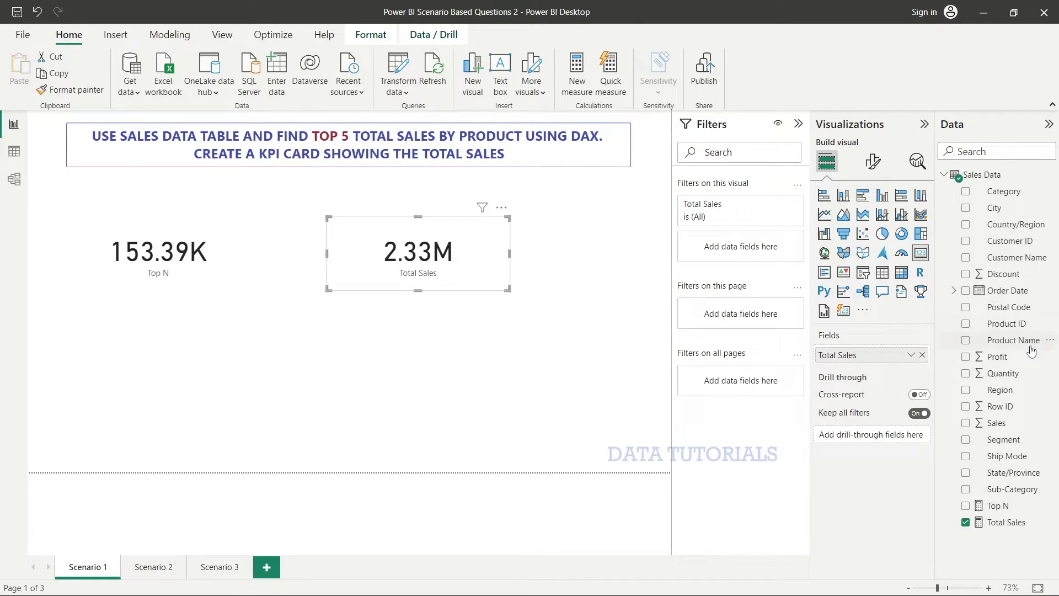
left_click_drag(1041, 349, 795, 257)
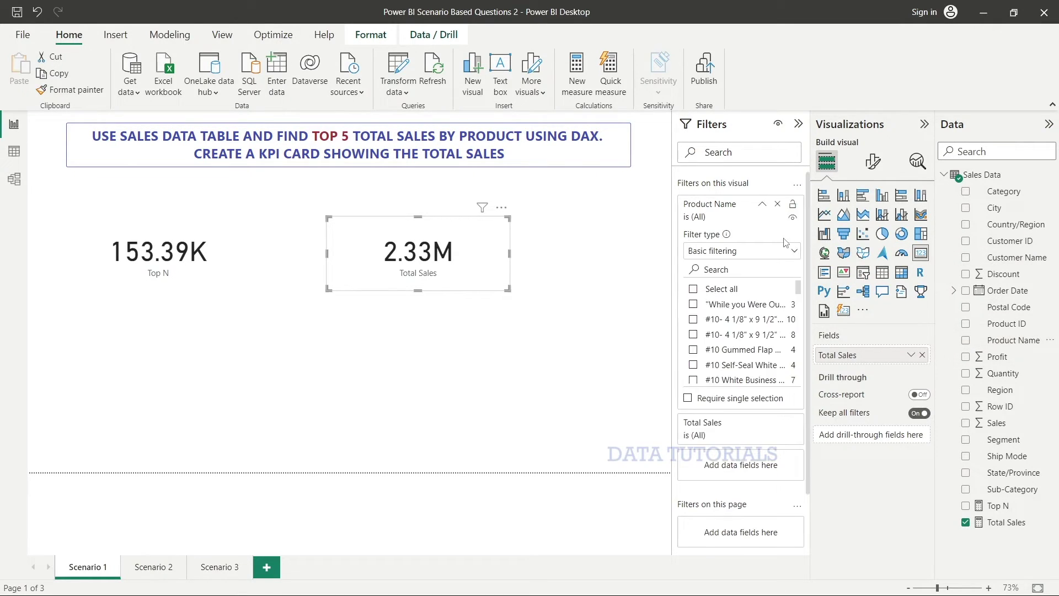
left_click(728, 252)
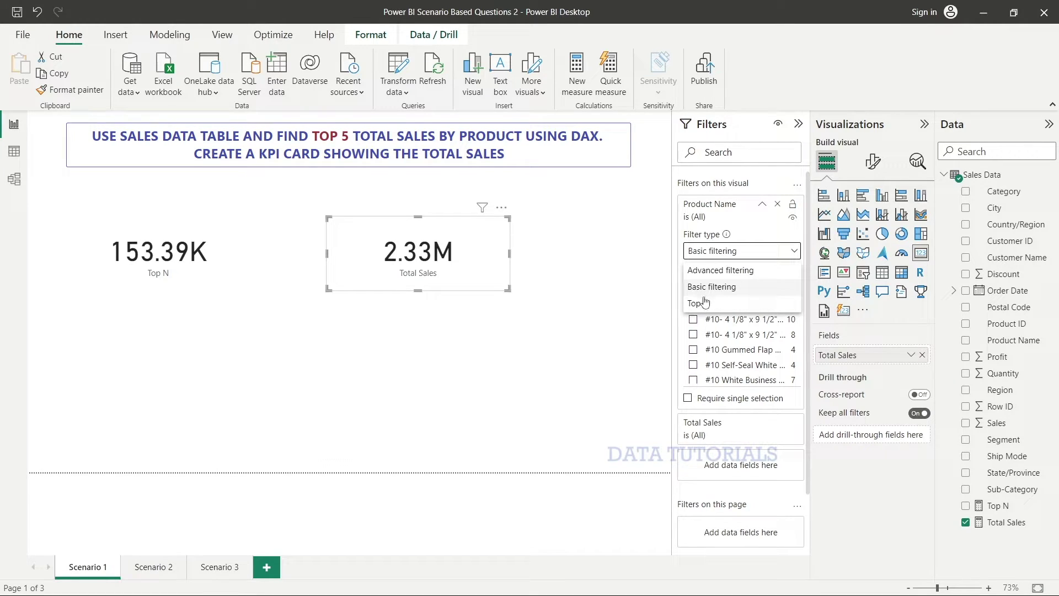
left_click(704, 303)
left_click(766, 286)
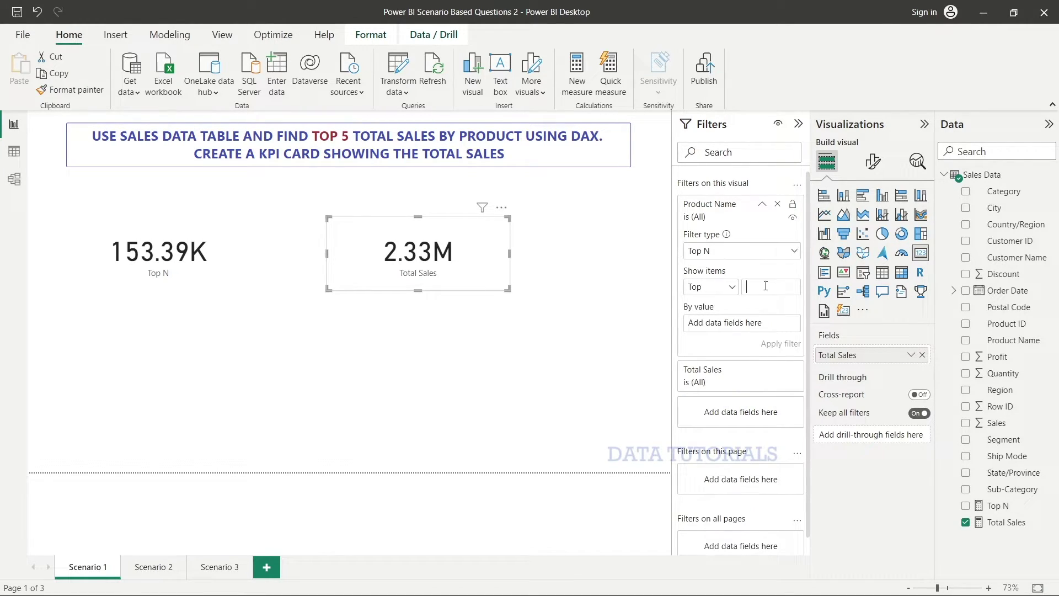
type("5")
left_click_drag(995, 530, 728, 330)
left_click(780, 342)
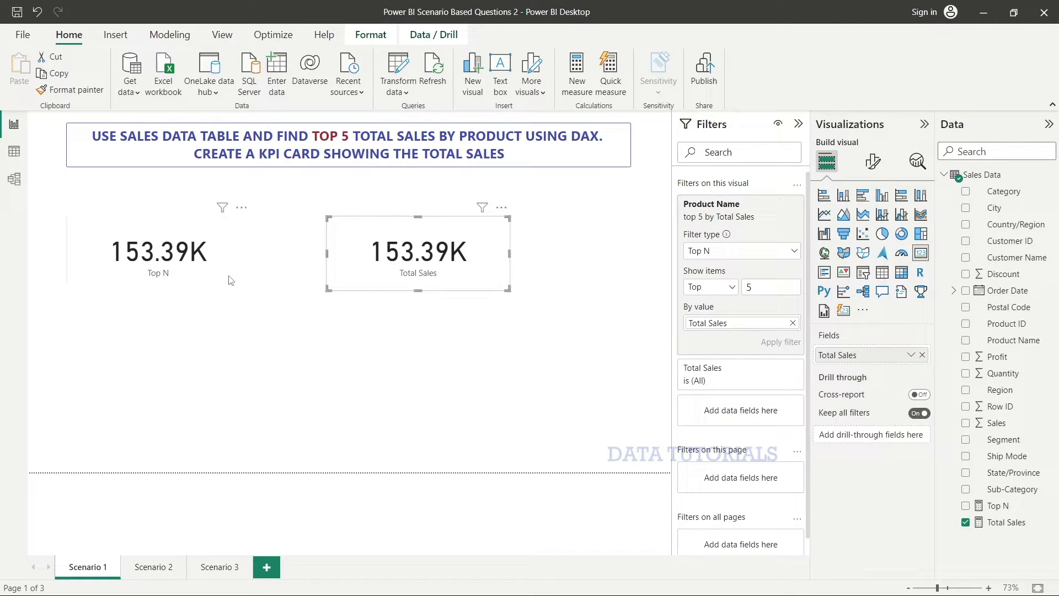
Check which visual-level filters apply to the Top N card, then collapse the filter settings
left_click(202, 272)
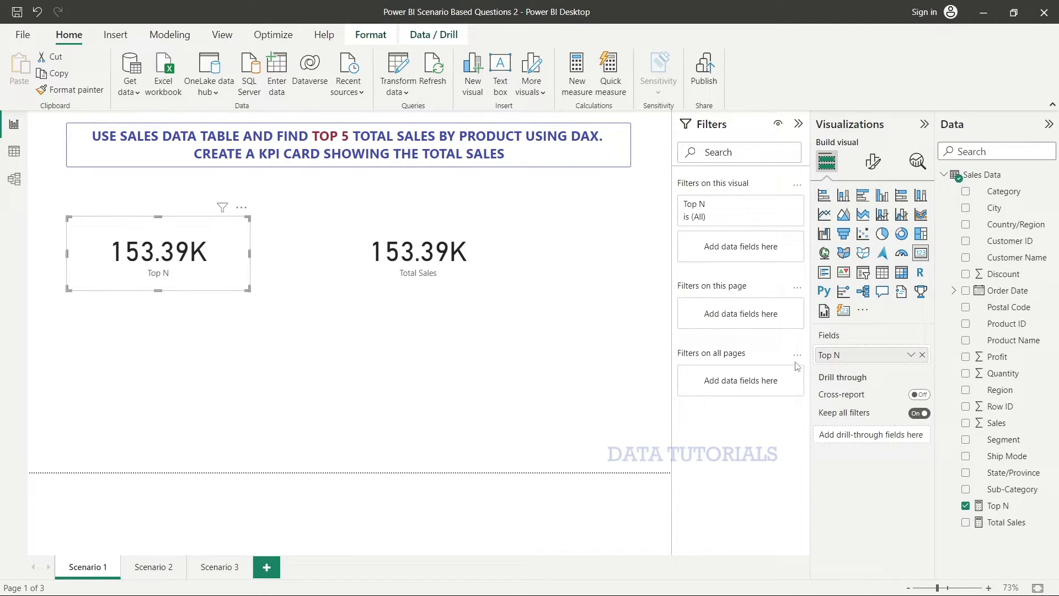
left_click(414, 337)
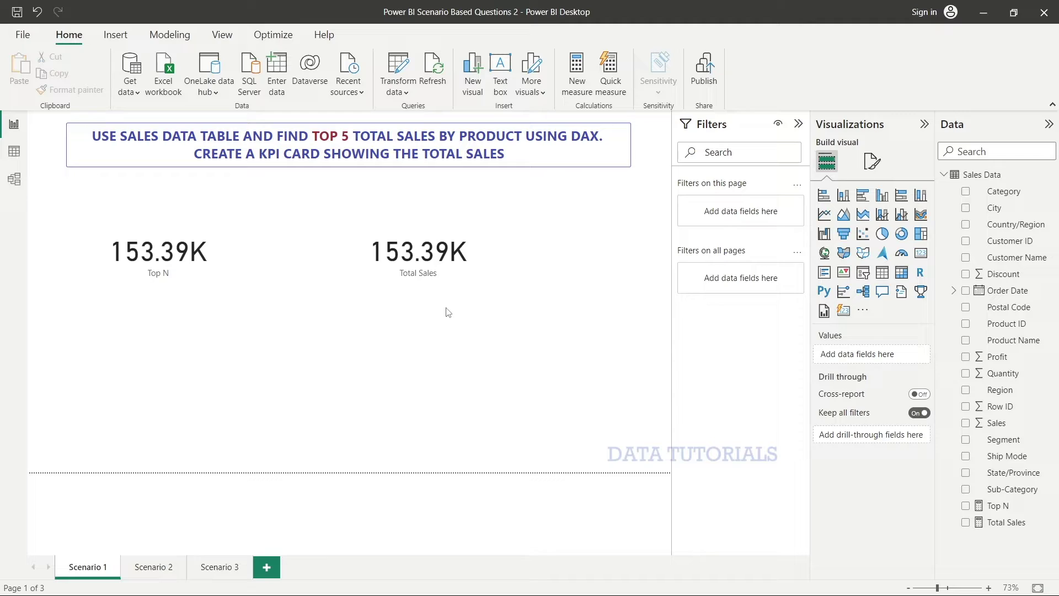
left_click(799, 123)
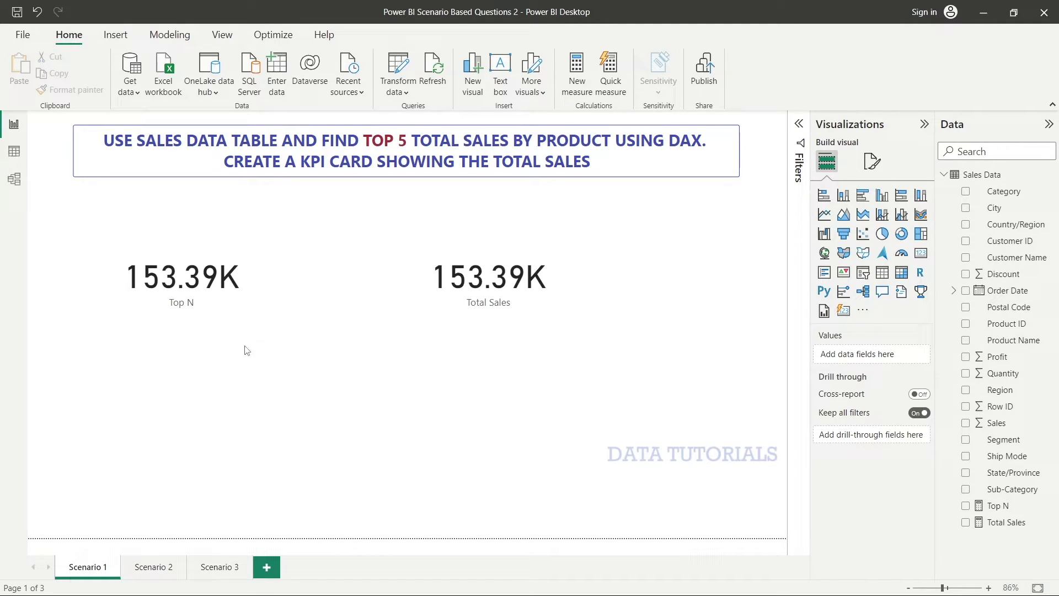
Change the TOPN N value in the Top N measure to 10 and commit the formula
left_click(988, 505)
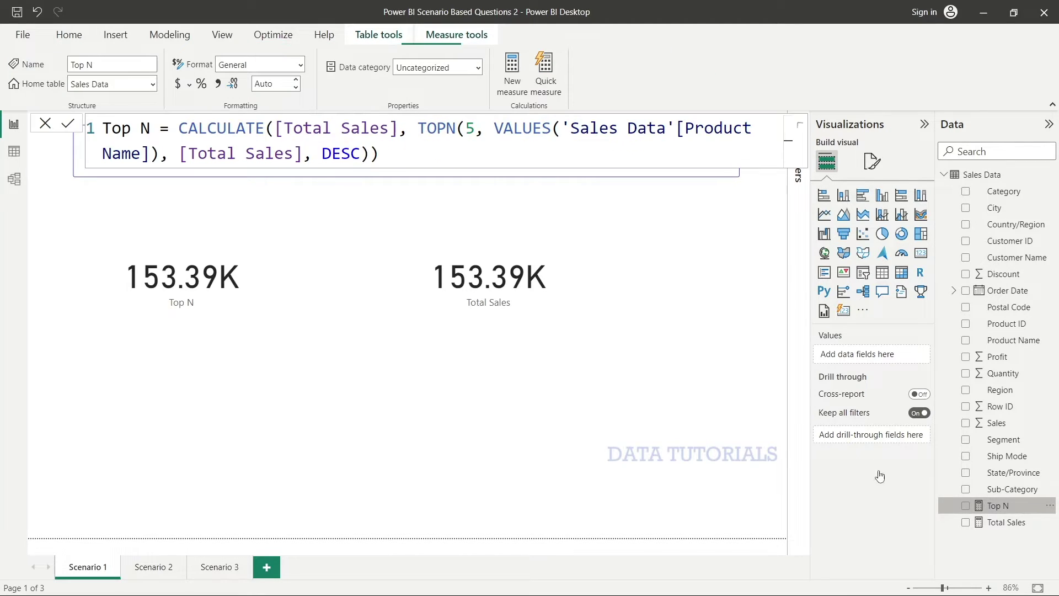
double_click(475, 128)
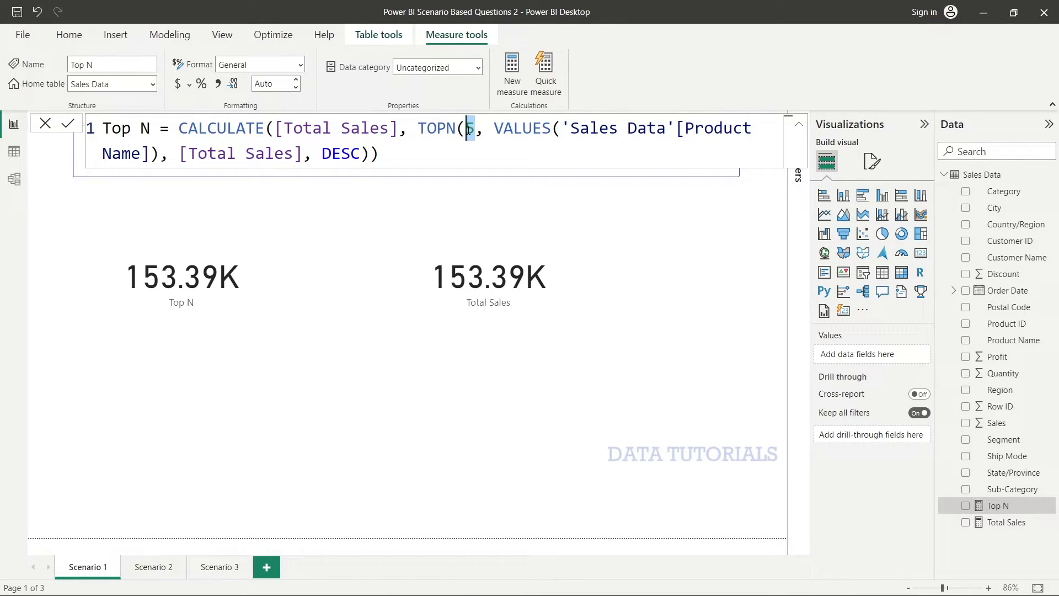
type("10")
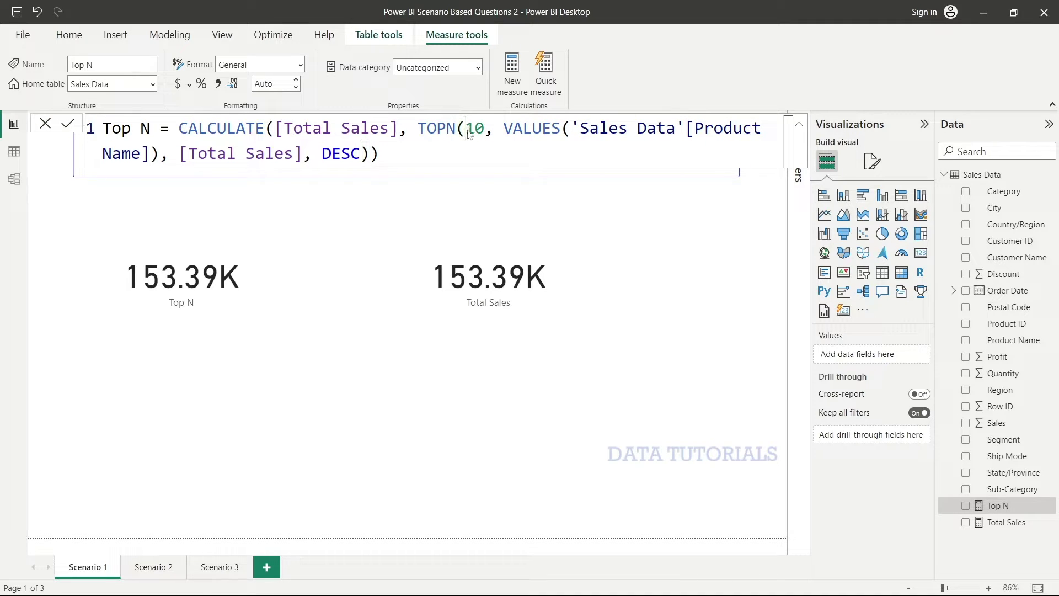
key("Return")
left_click(362, 403)
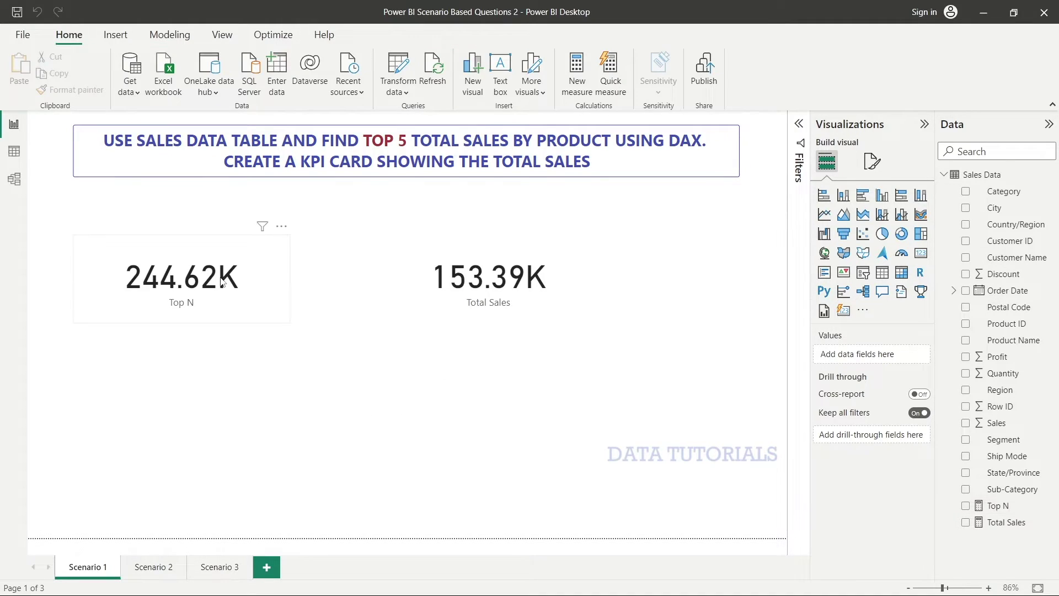
Set the Product Name filter on the Total Sales card to show the top 10 items and apply it
left_click(552, 265)
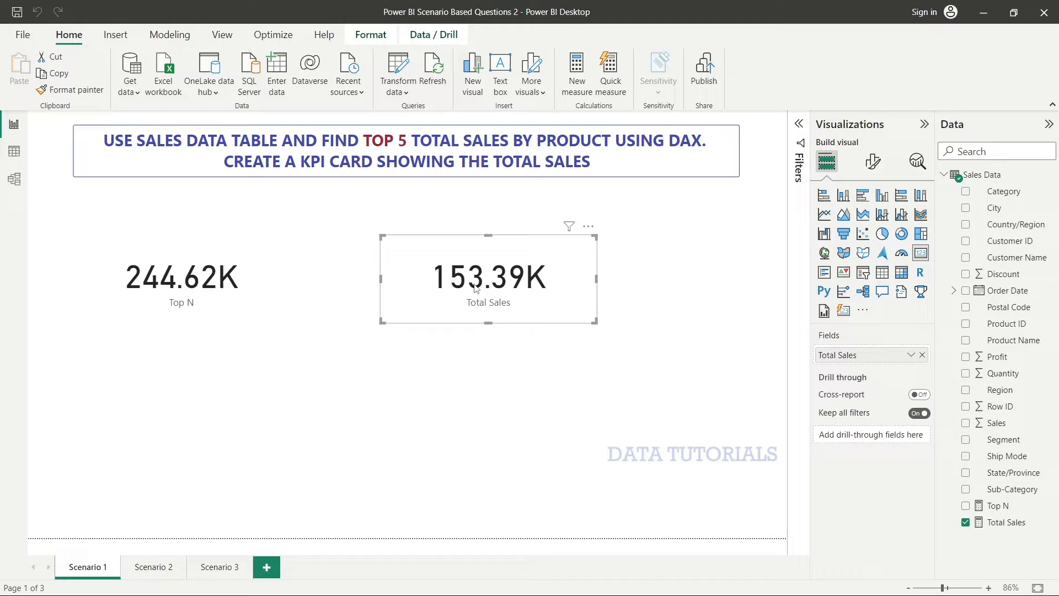
left_click(799, 123)
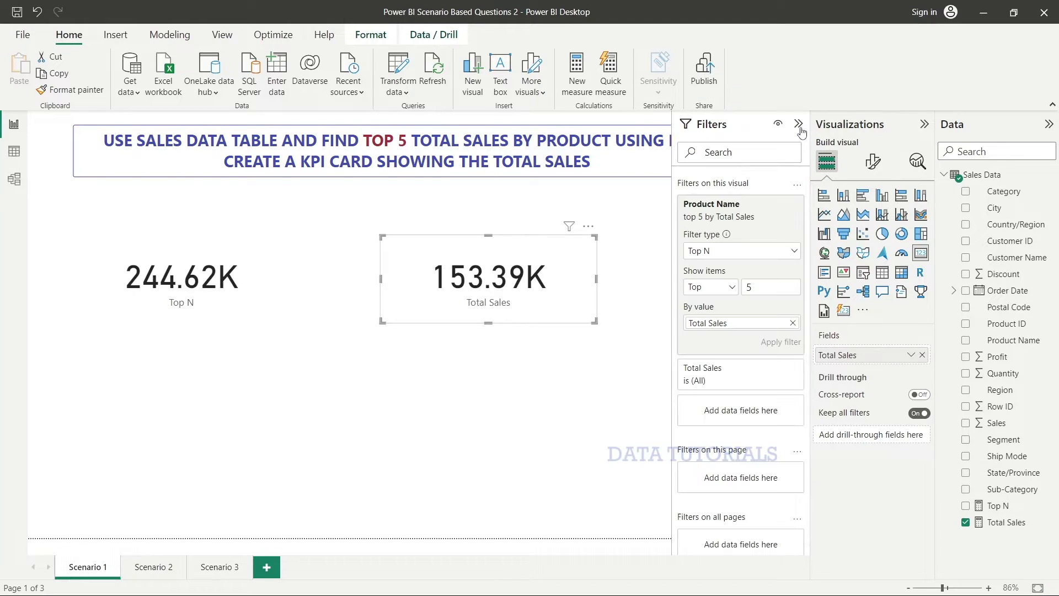
double_click(749, 287)
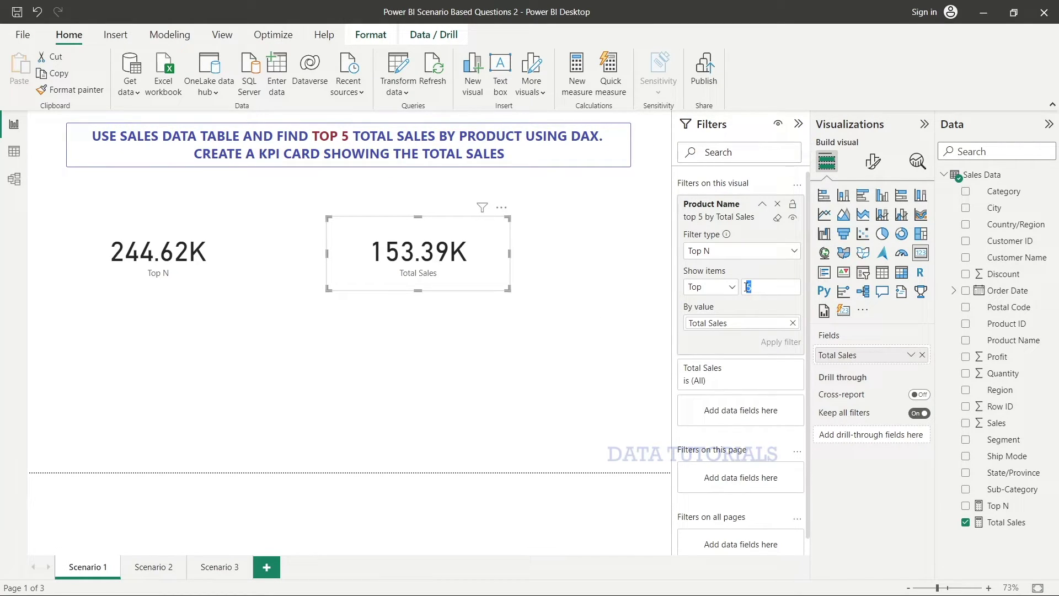
type("10")
key("Return")
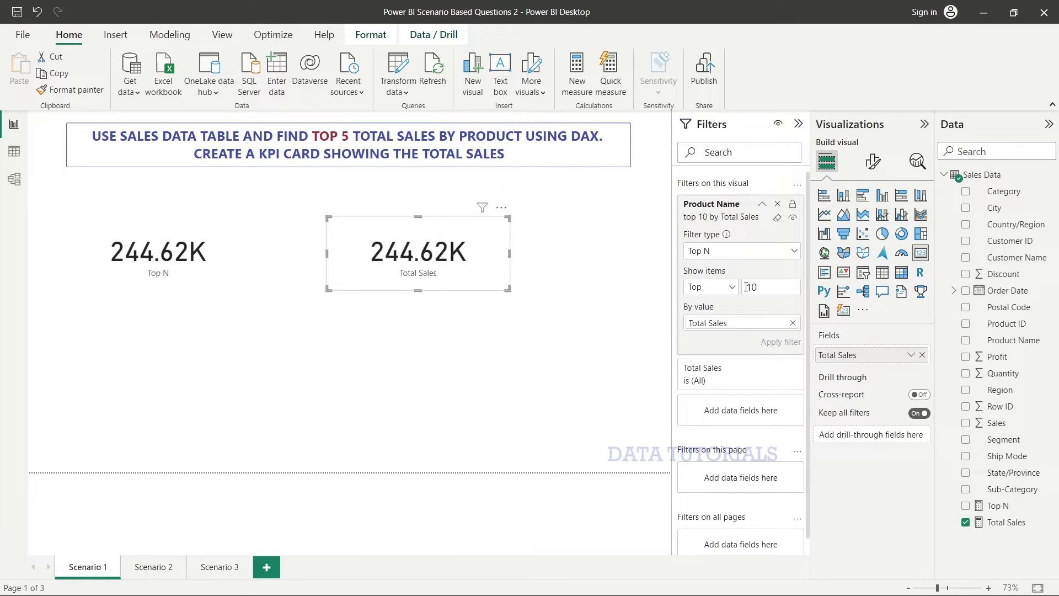
left_click(456, 338)
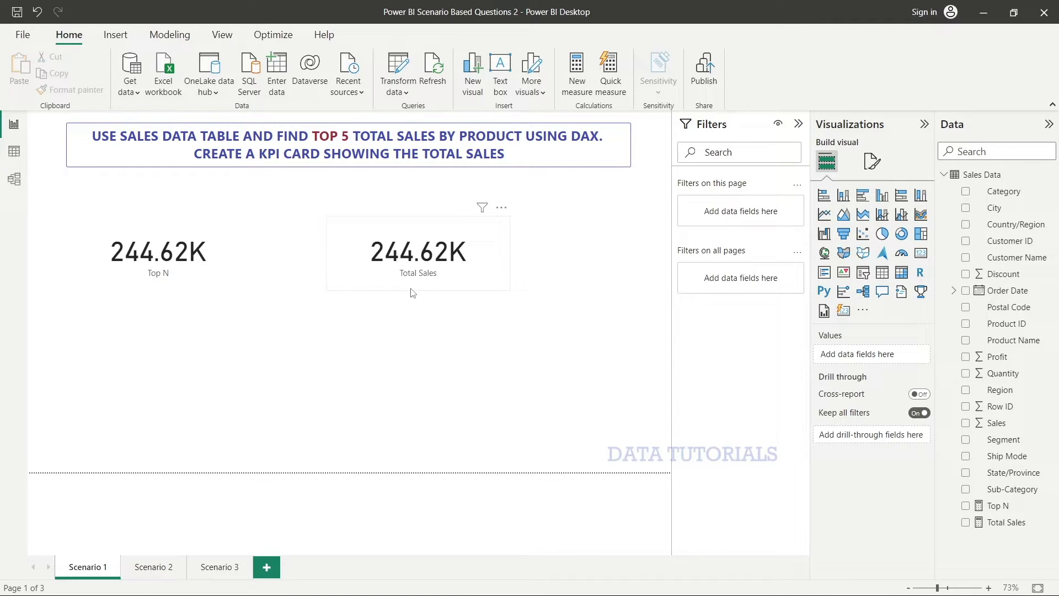
Review the Top N card's measure formula, examining the TOPN N value, the VALUES function and the [Product Name] column
left_click(127, 271)
left_click(213, 336)
left_click(187, 275)
left_click(999, 506)
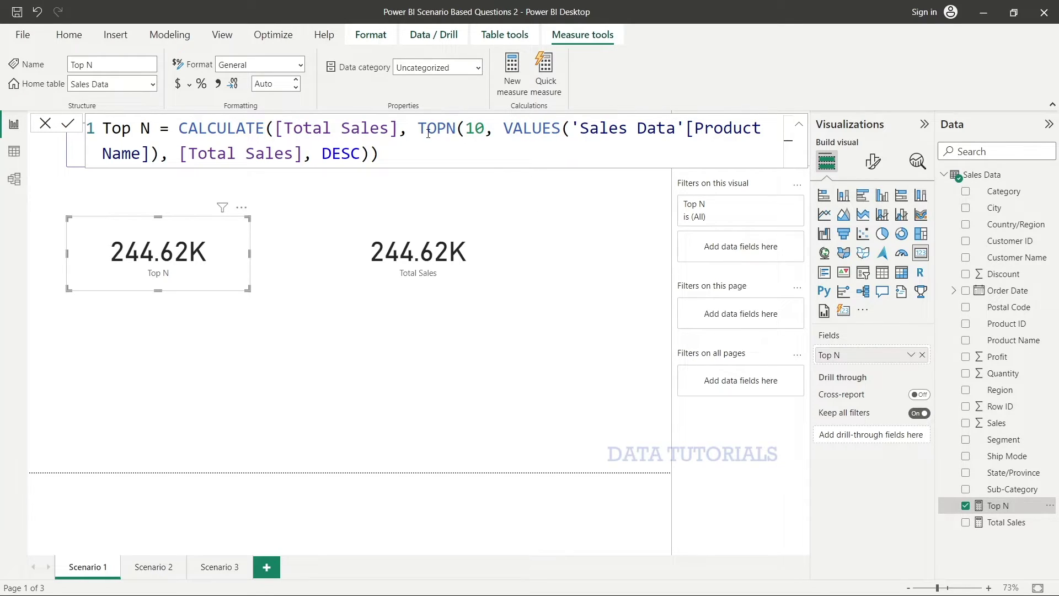
double_click(484, 131)
key("ctrl+End")
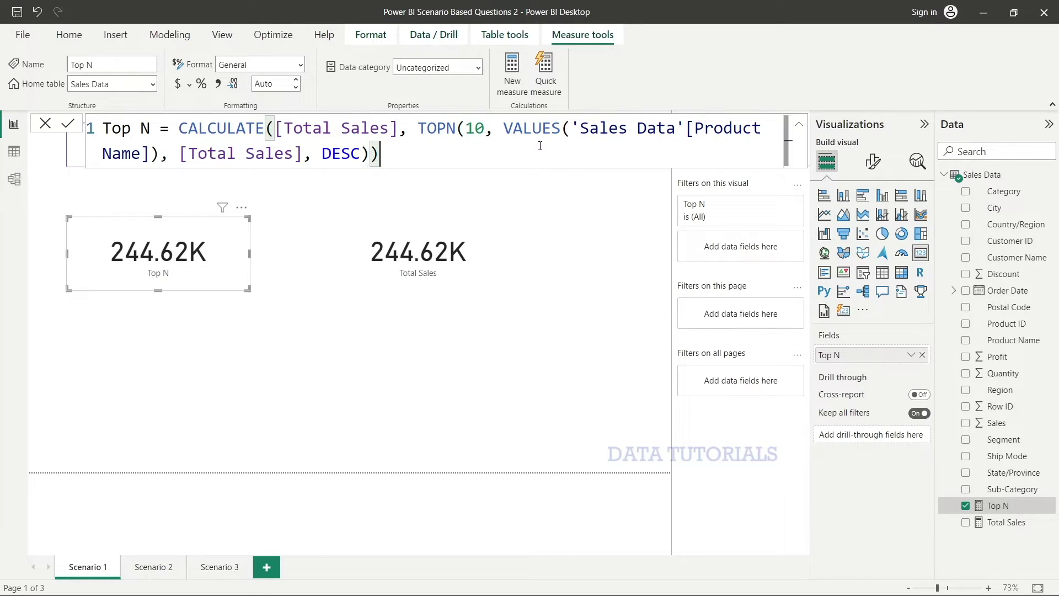
left_click(476, 134)
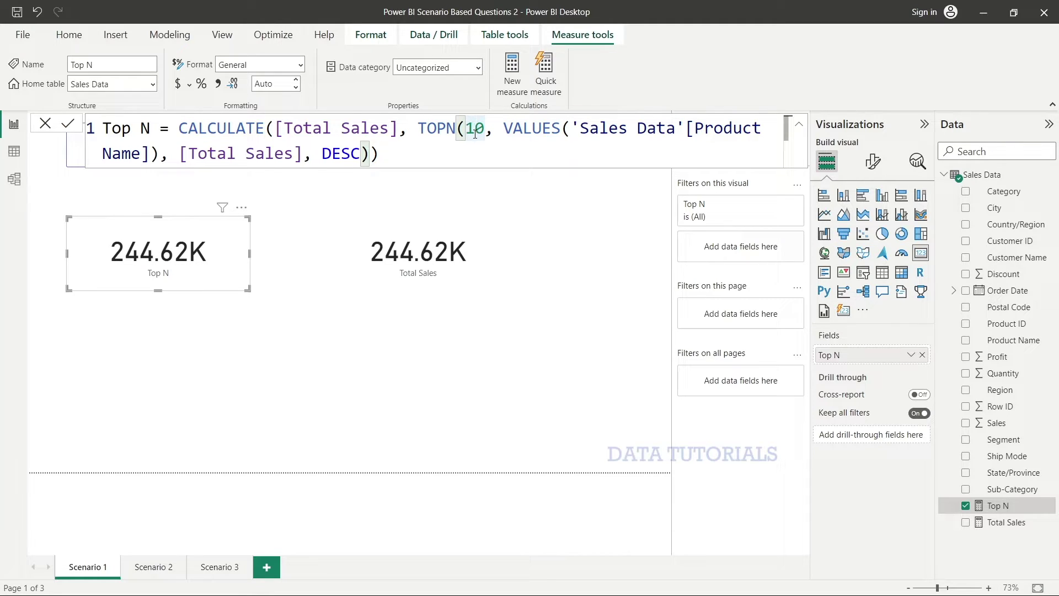
left_click(539, 132)
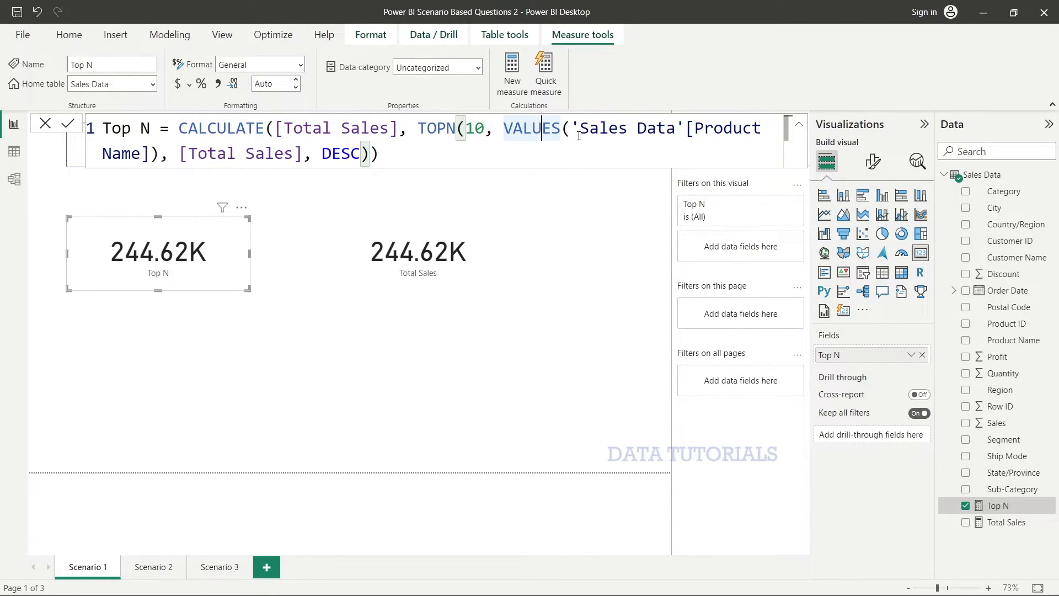
left_click_drag(687, 131, 153, 154)
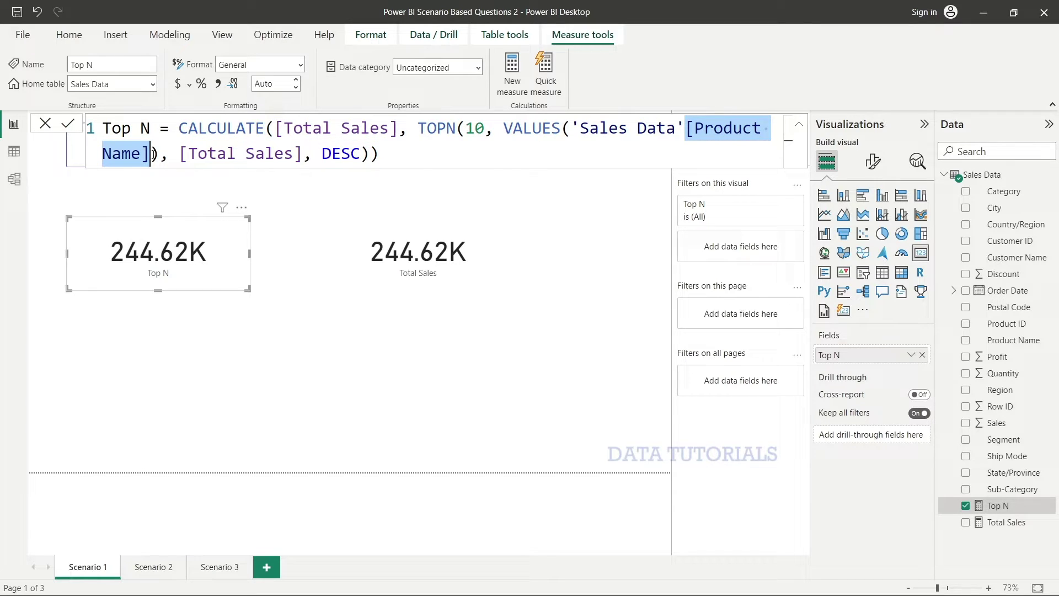
Review the rest of the Top N measure formula, examining the [Total Sales] ordering expression and the DESC sort argument
left_click(697, 128)
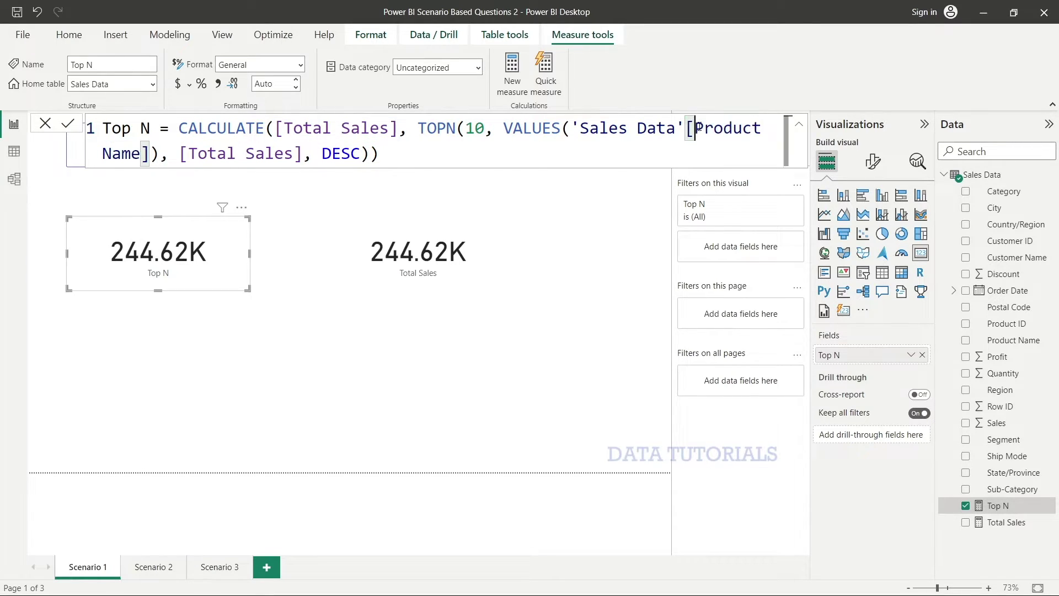
left_click(160, 154)
left_click(256, 154)
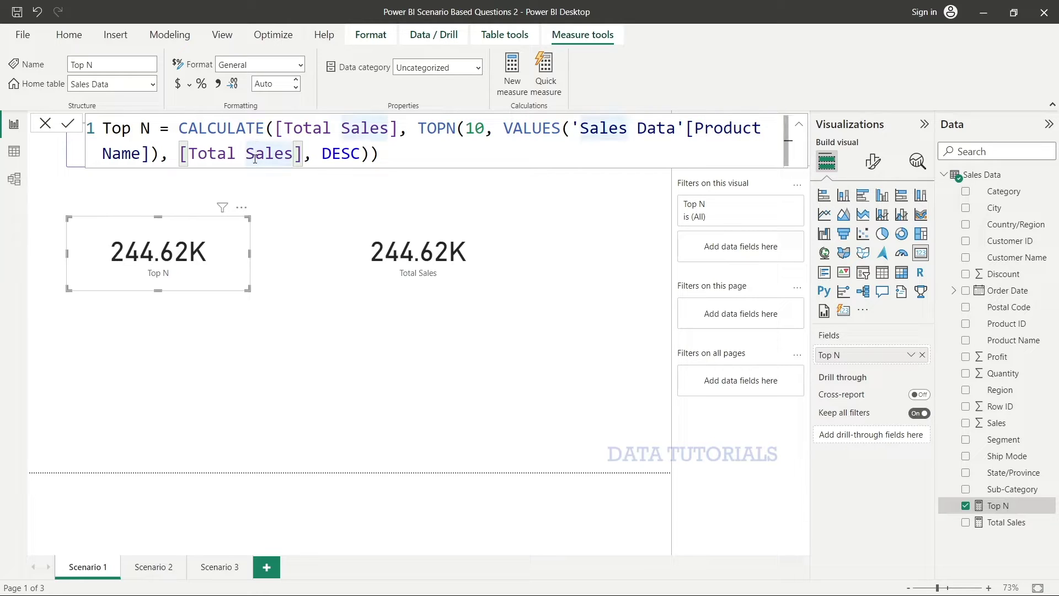
left_click(313, 154)
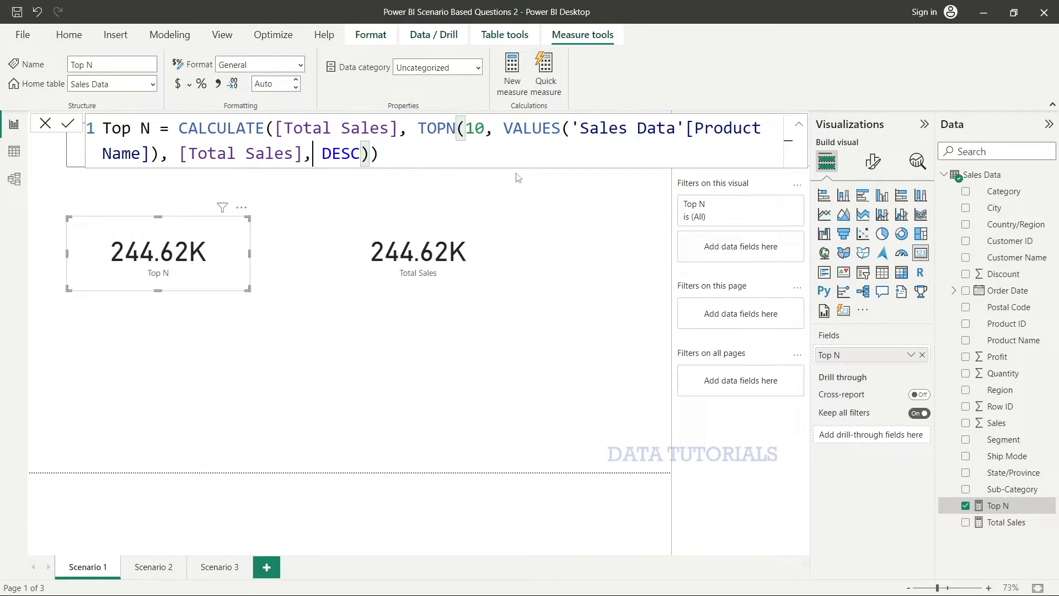
left_click(457, 147)
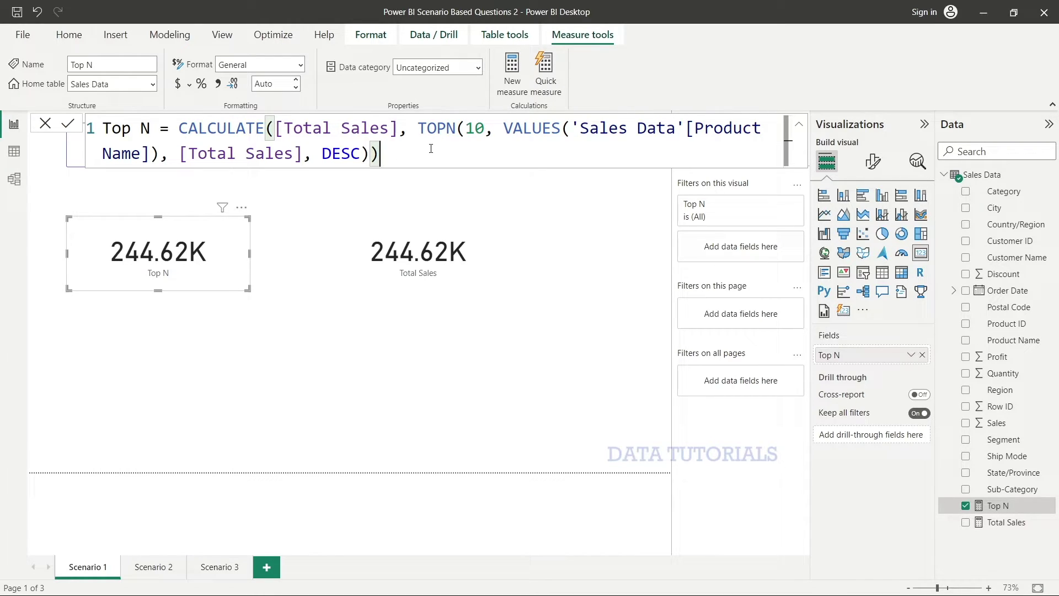
double_click(338, 155)
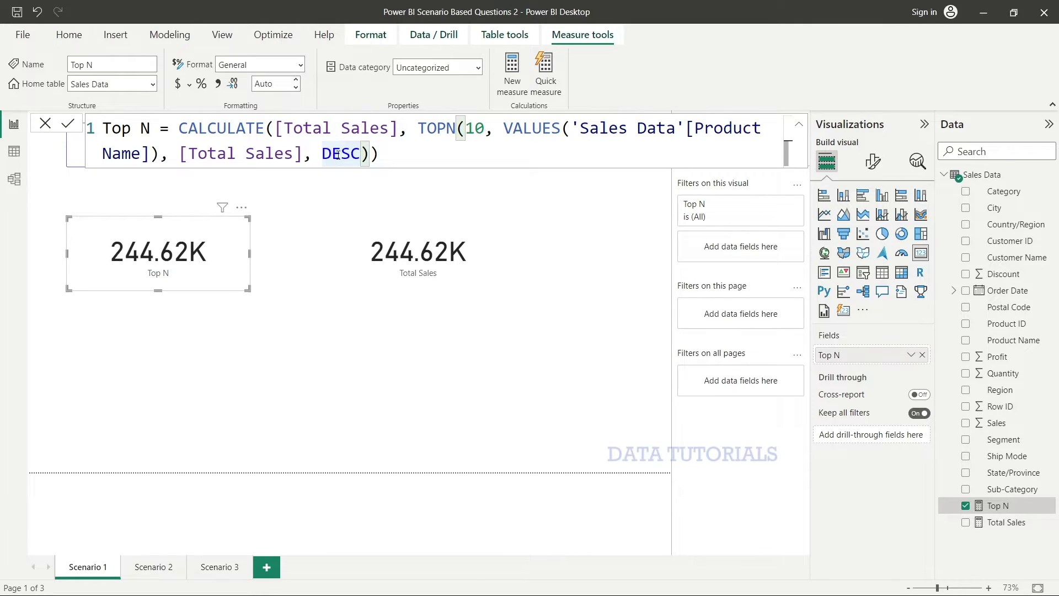
left_click(422, 151)
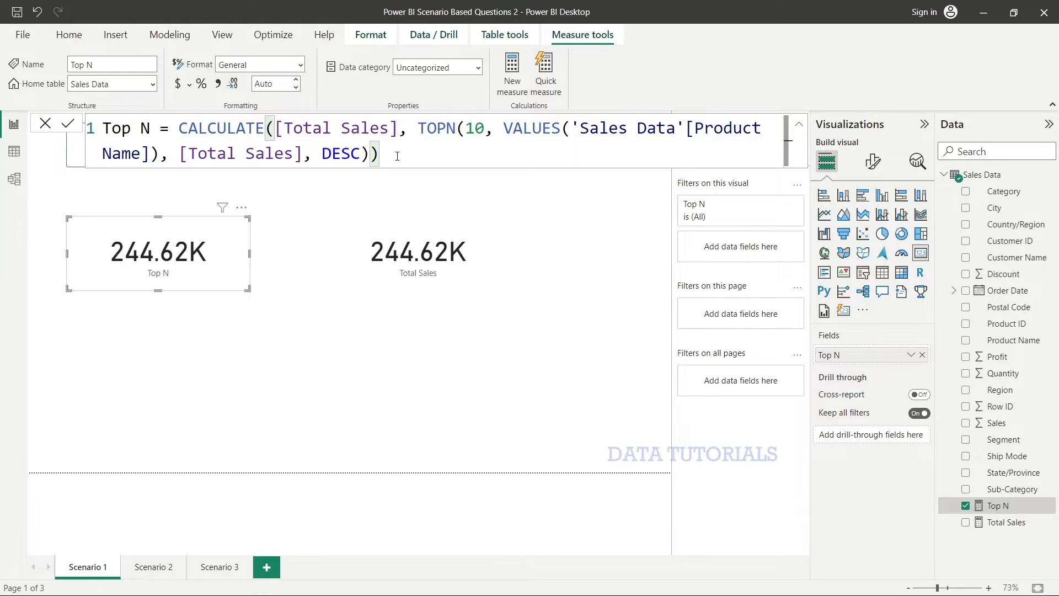
key("Left")
key("Left")
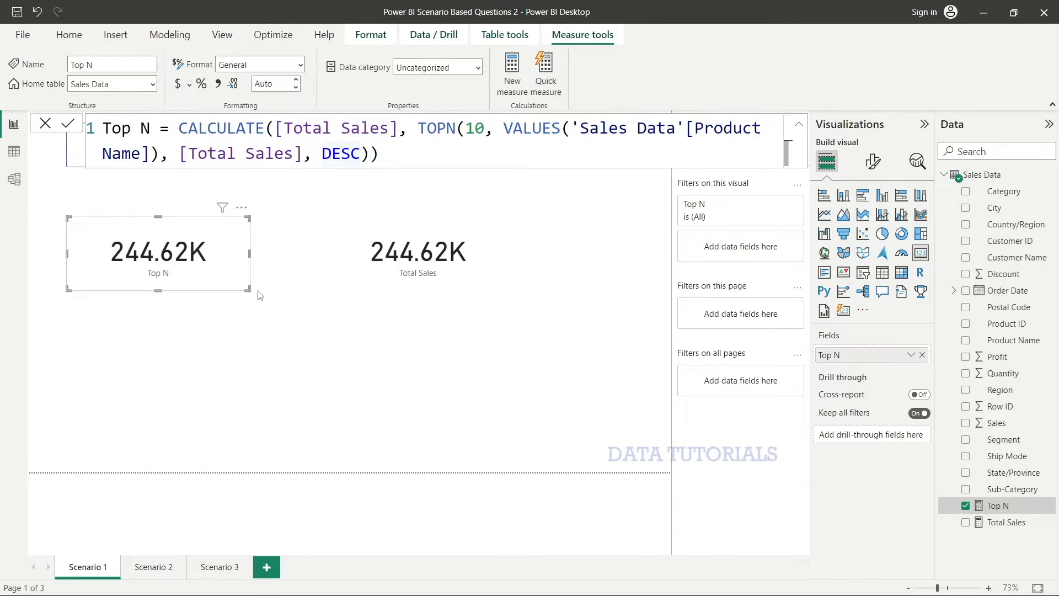
left_click(408, 158)
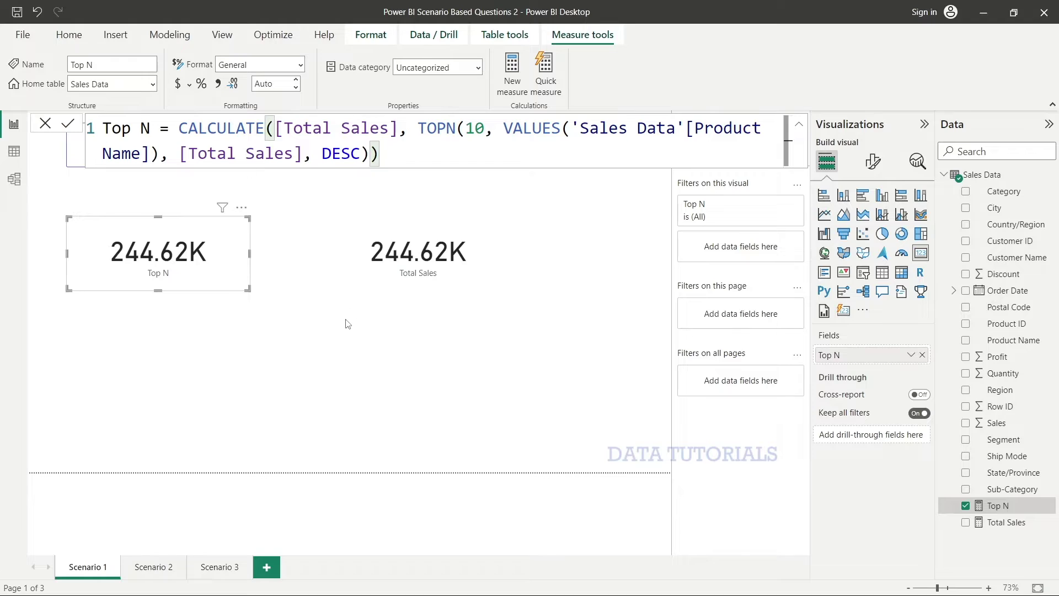
key("Return")
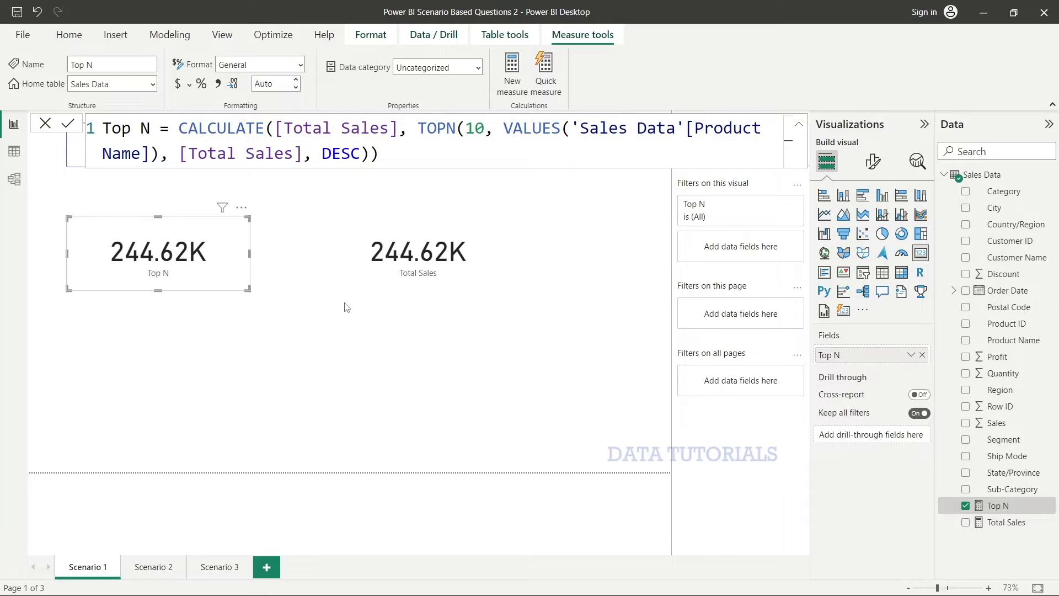
left_click(383, 285)
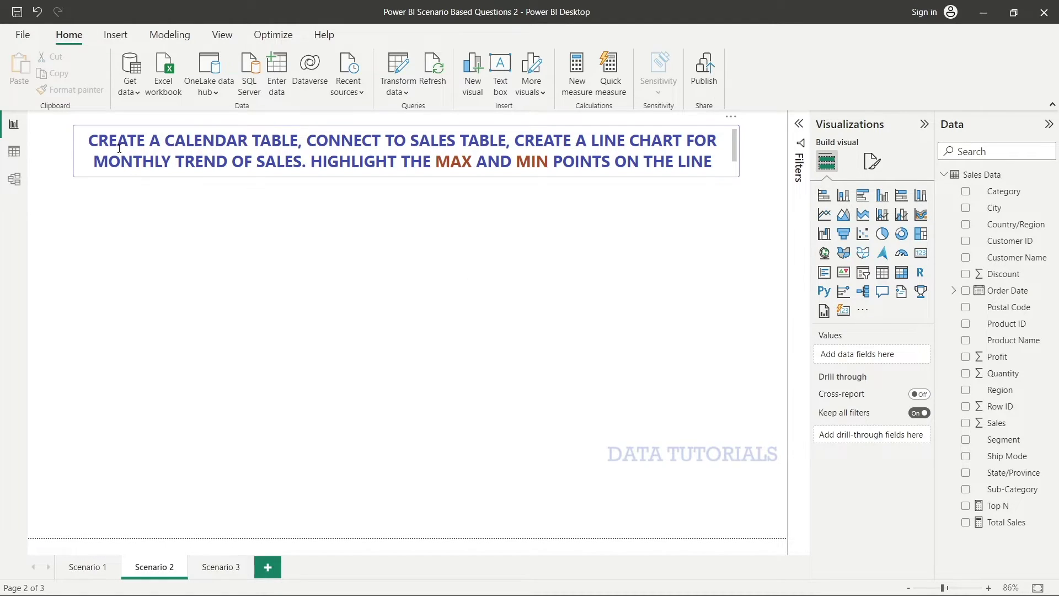
Create a new calculated table in the data model and name it Calendar
left_click(22, 157)
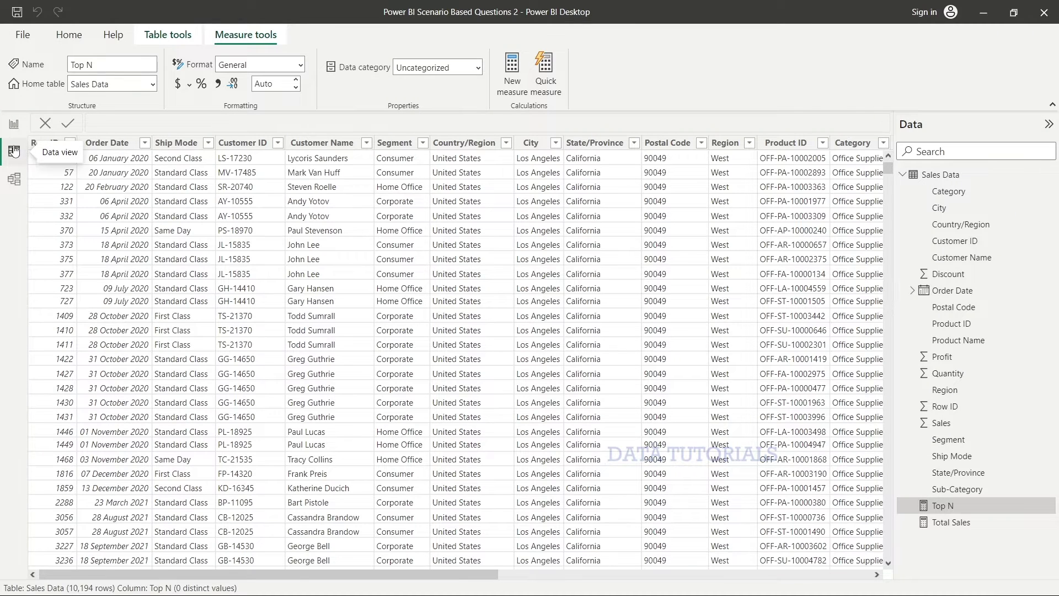
left_click(178, 38)
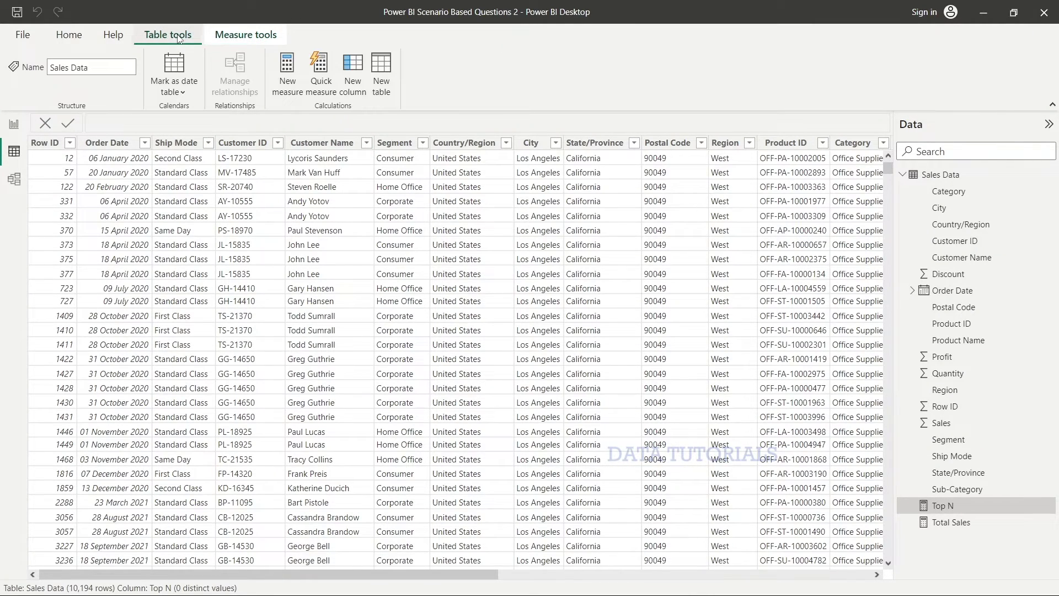
left_click(386, 89)
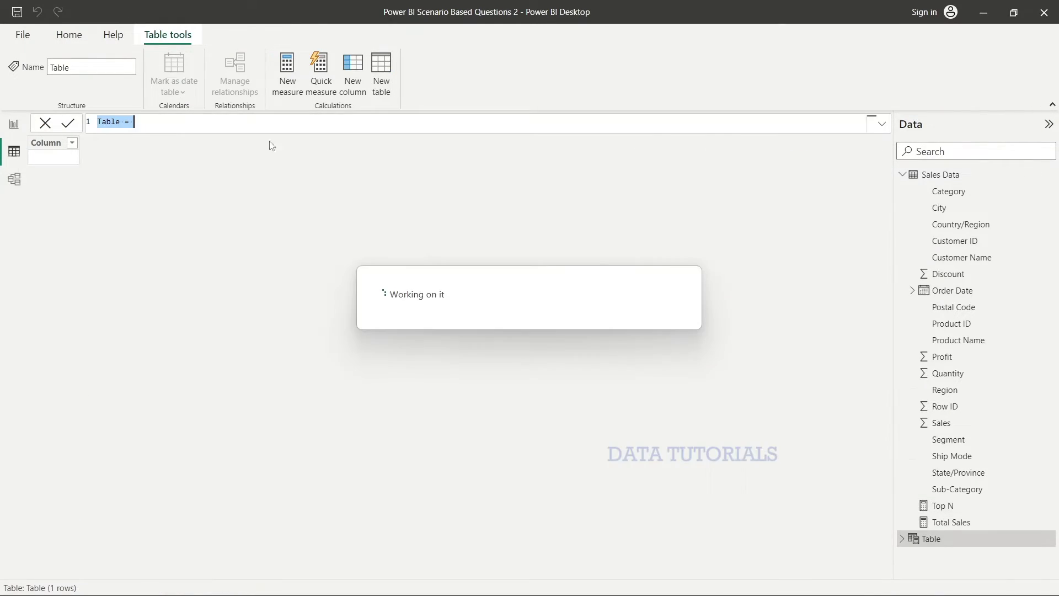
double_click(103, 122)
type("Cal")
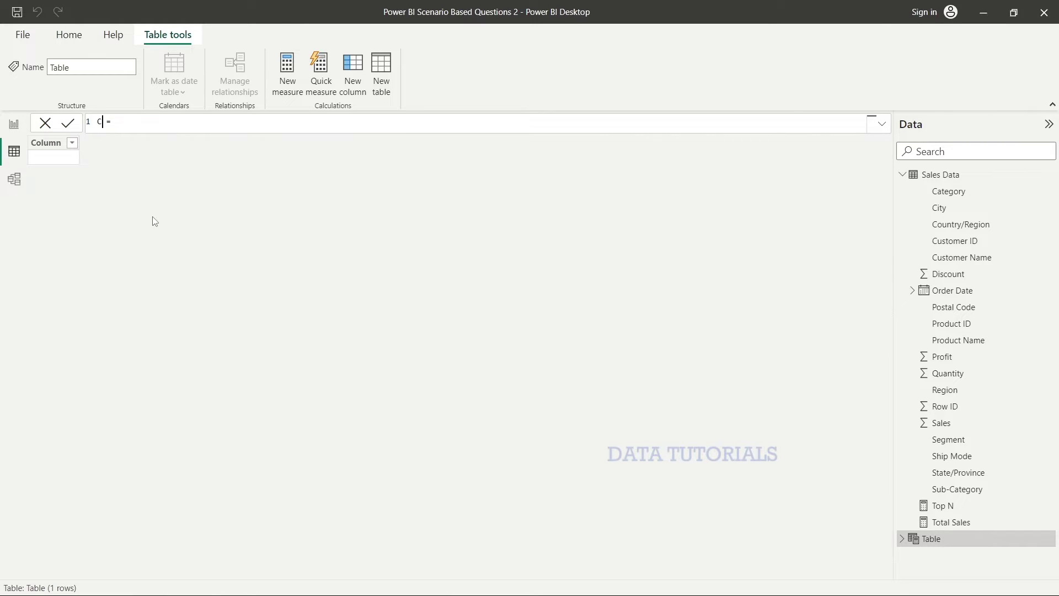
type("enadr")
key("BackSpace")
key("BackSpace")
type("dar")
Begin the Calendar table's expression with the CALENDAR function and its opening parenthesis
left_click(157, 125)
type("cal")
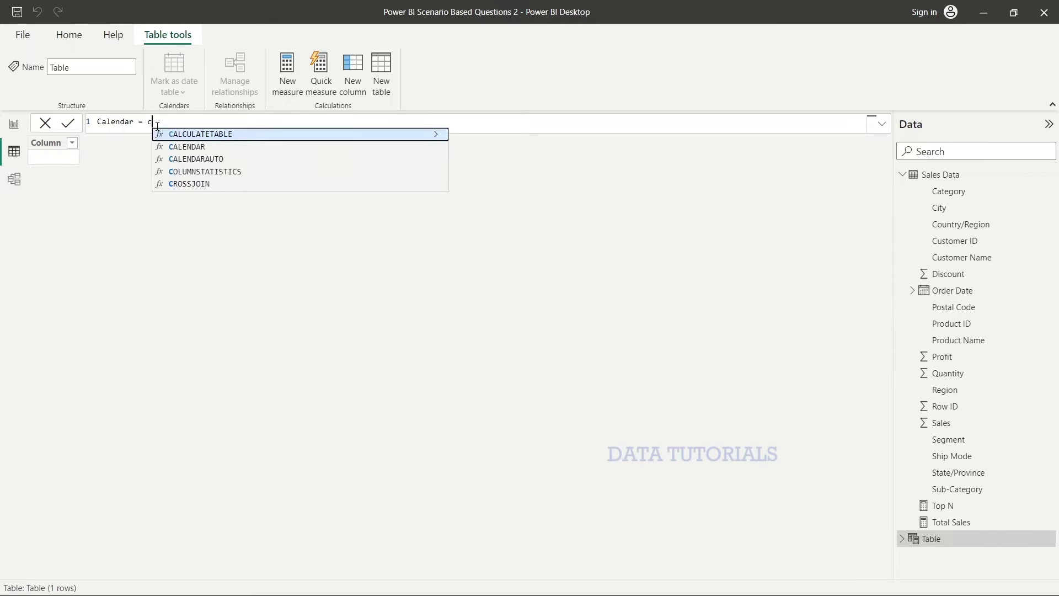
left_click(204, 146)
scroll(198, 130, "up", 2)
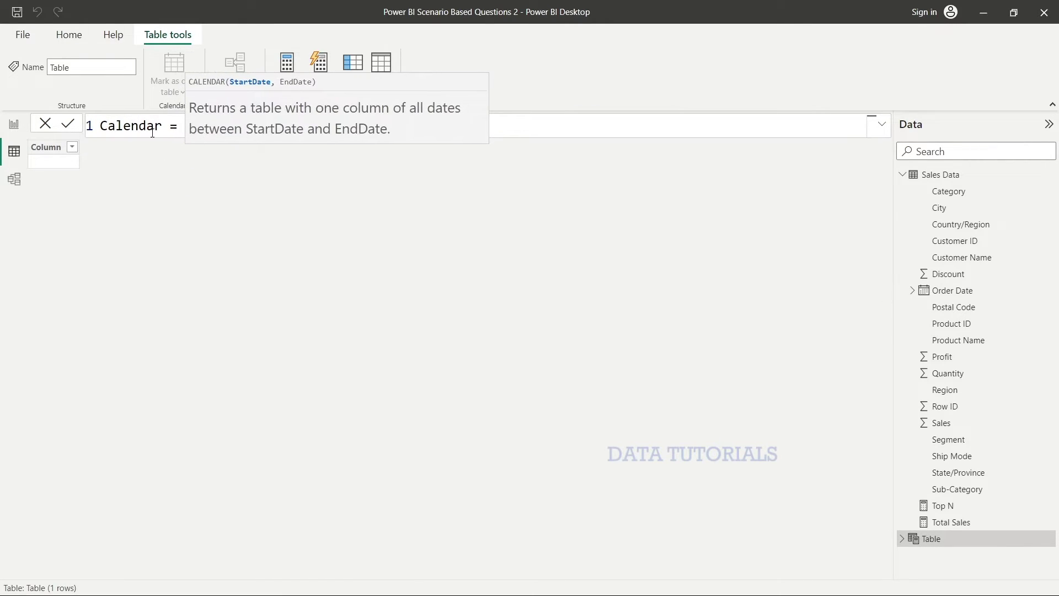
left_click(315, 131)
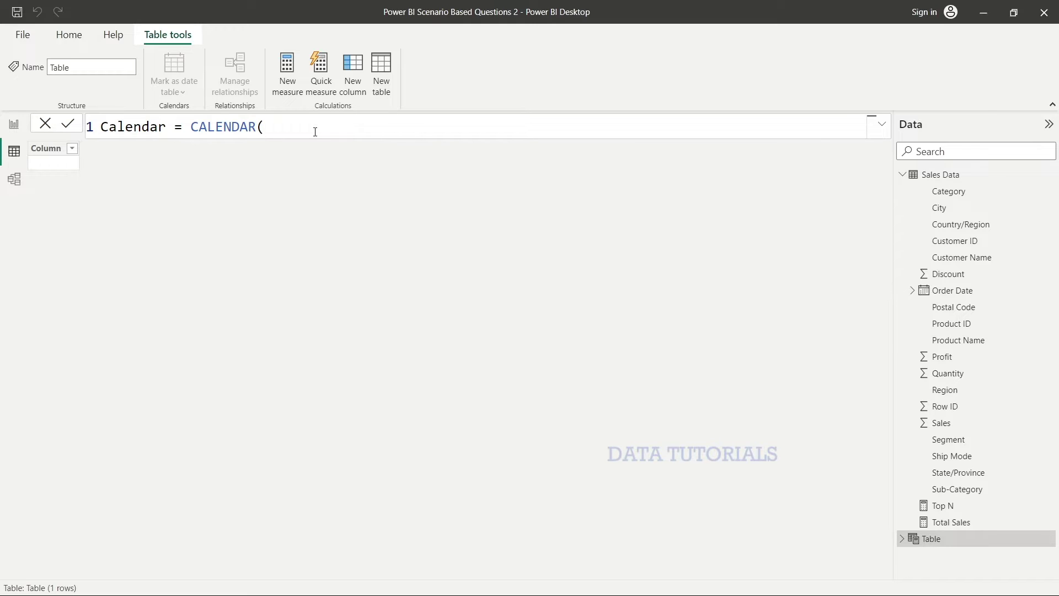
key("BackSpace")
type("(")
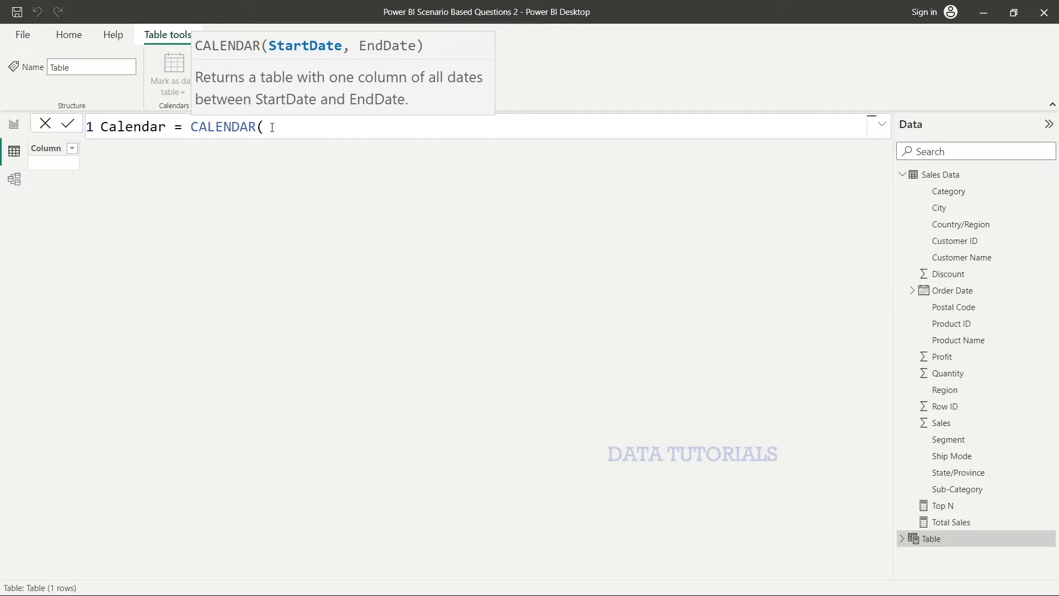
Enter MIN('Sales Data'[Order Date]) as the start date argument of the CALENDAR function
type("MIN(")
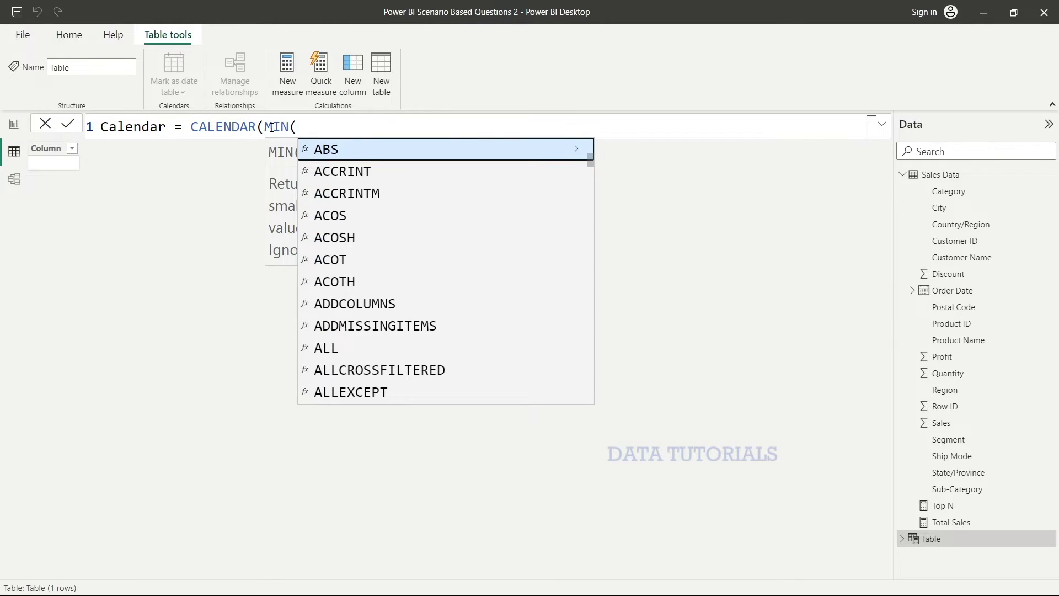
type("order")
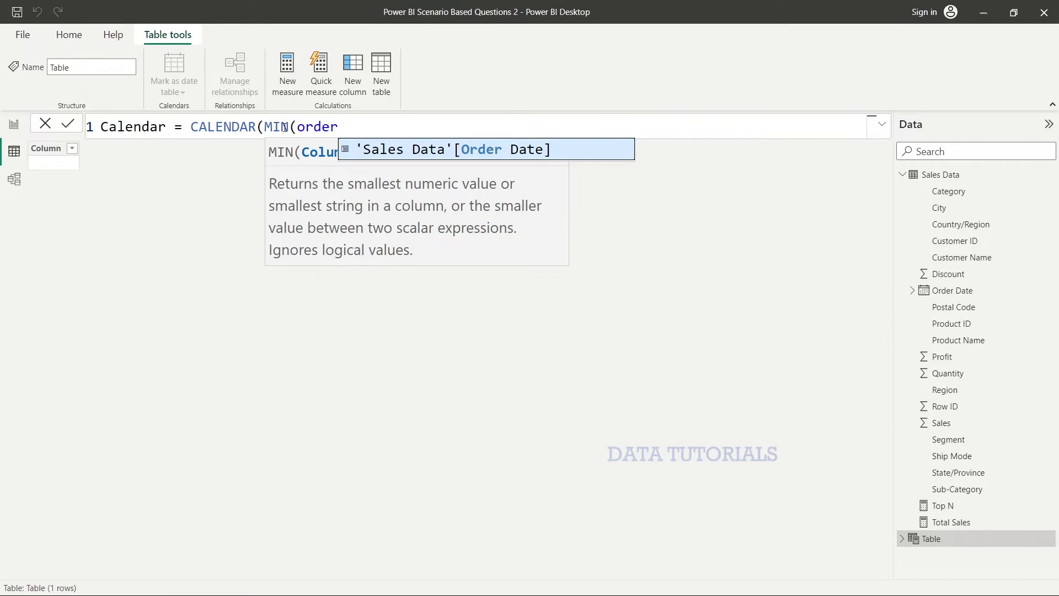
left_click(413, 159)
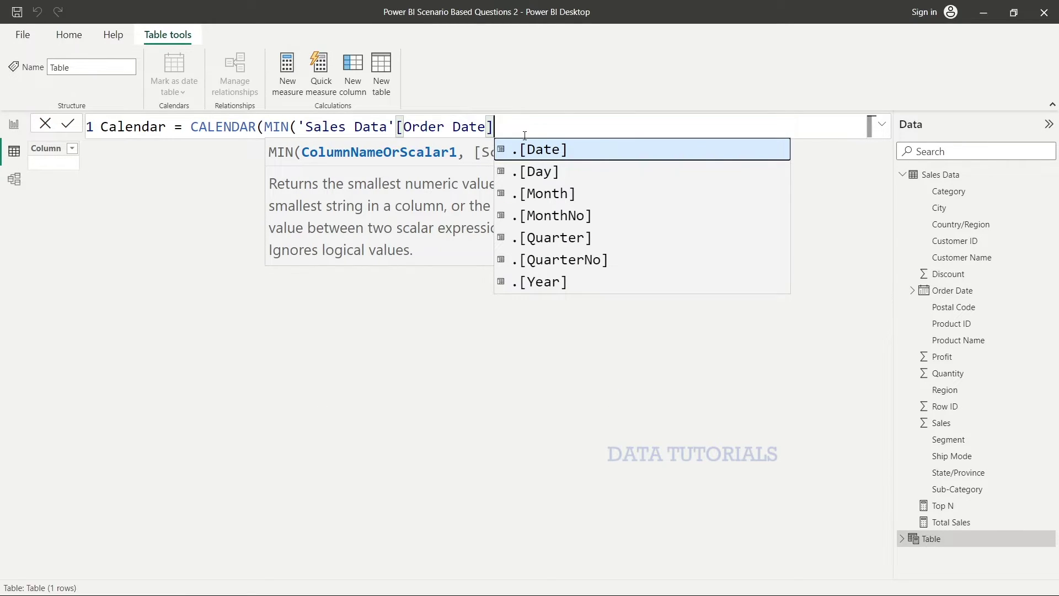
type(")")
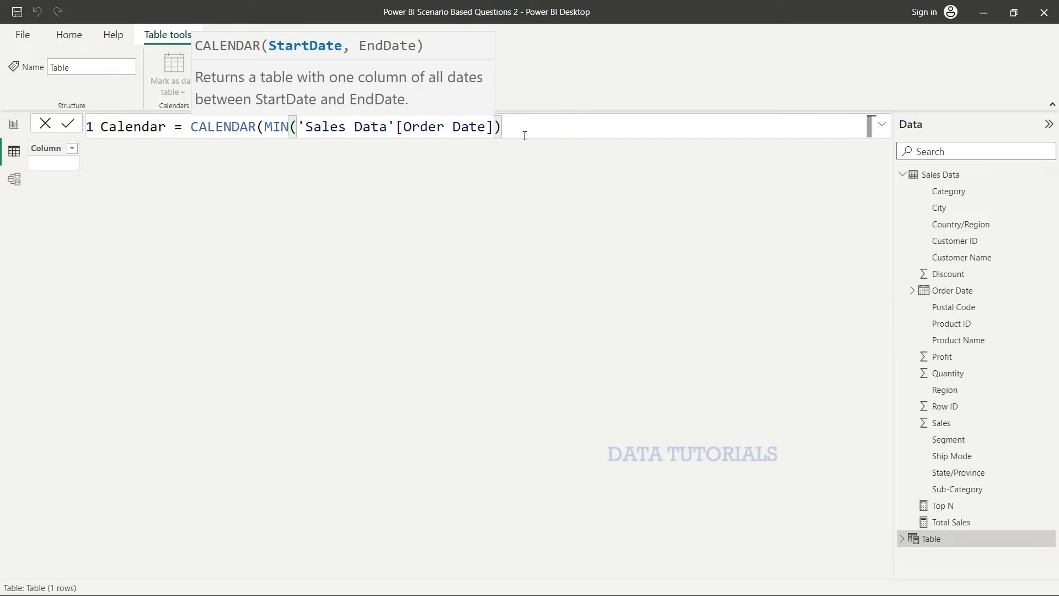
type(",")
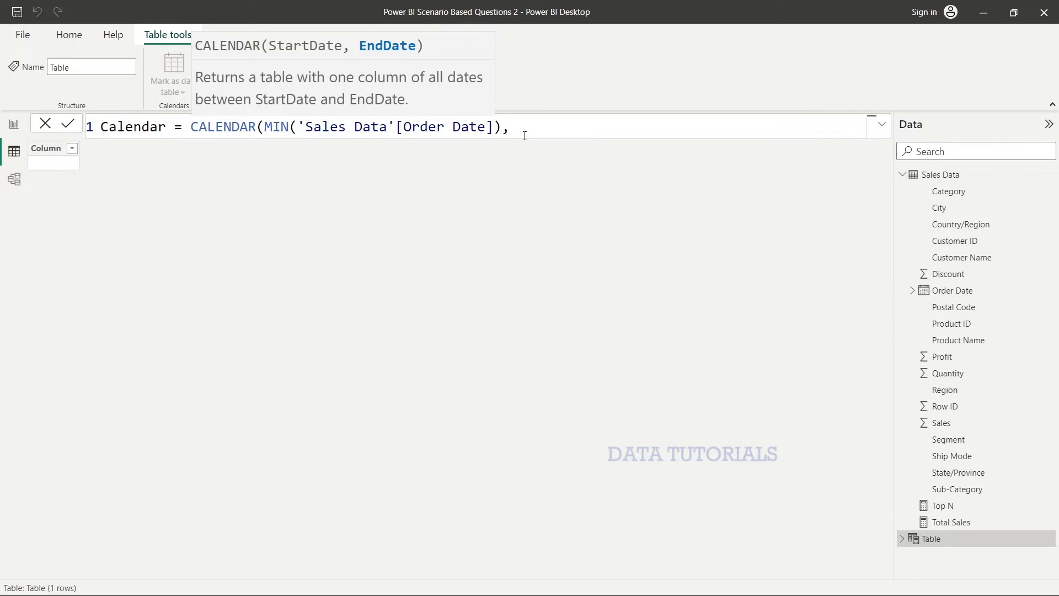
Enter MAX('Sales Data'[Order Date]) as the end date argument, close the CALENDAR function and commit the table formula
type("ma")
key("Tab")
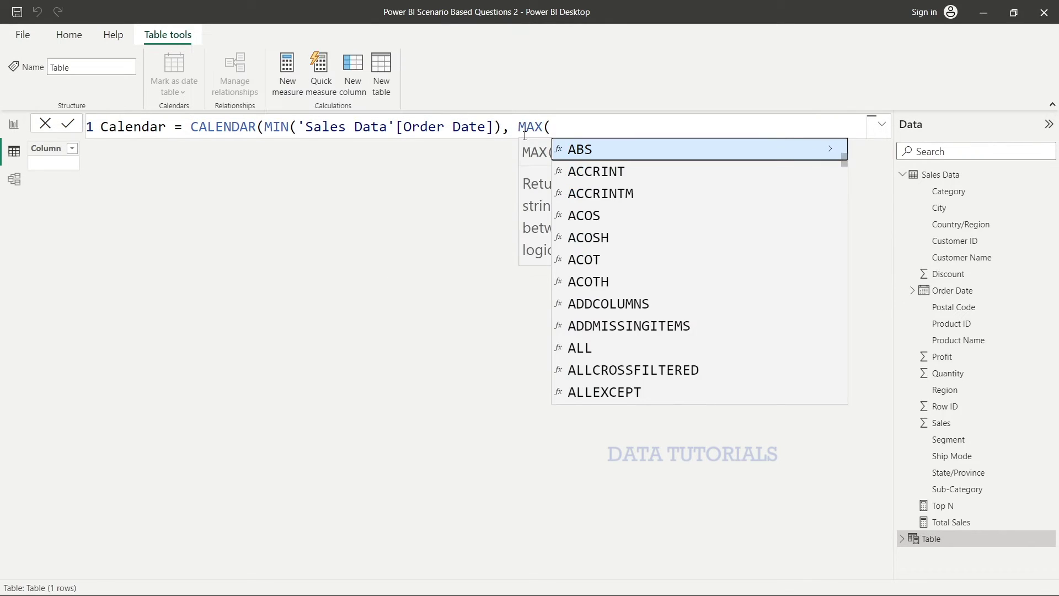
type("order")
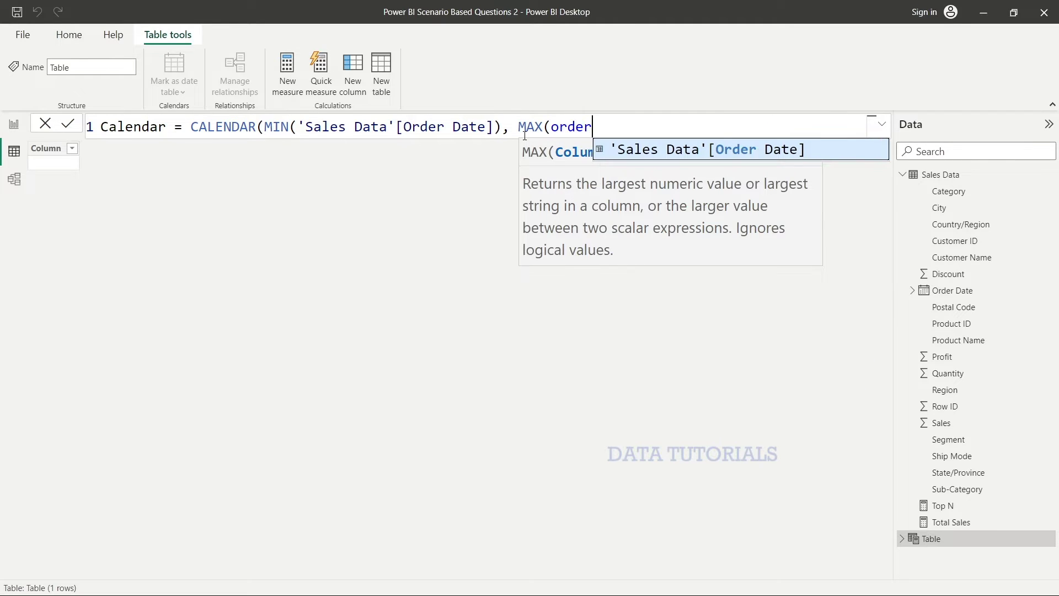
key("Tab")
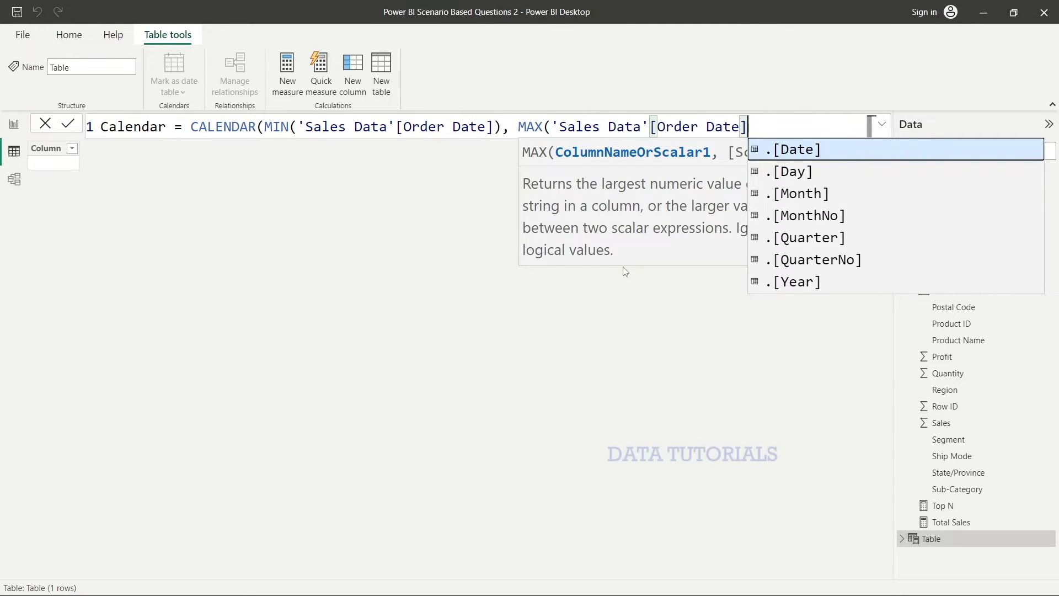
type("))")
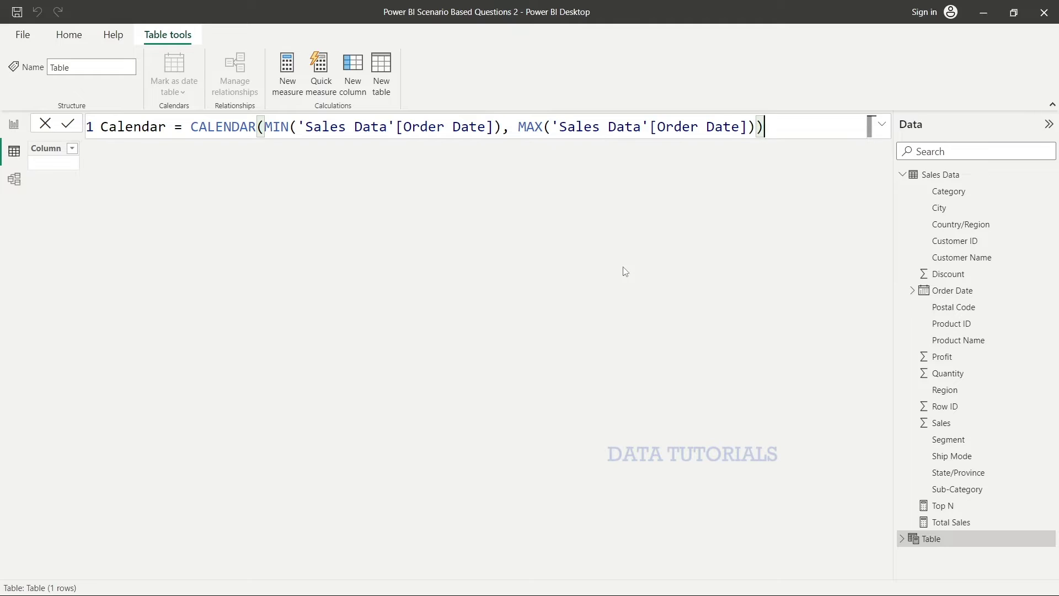
key("Return")
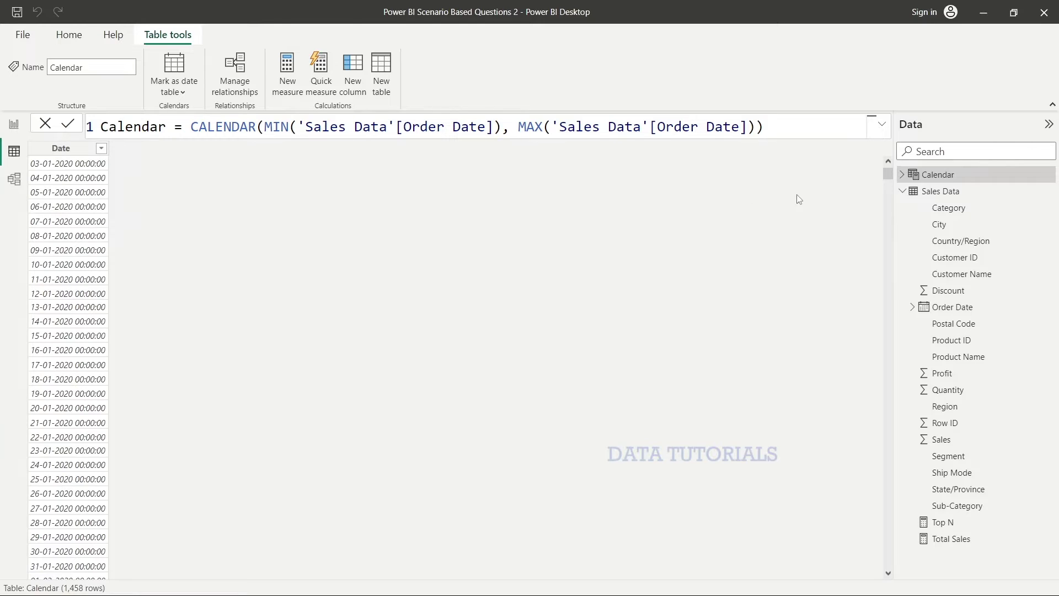
Check the last dates in the Calendar table, compare them with the Order Date filter values in Sales Data, and dismiss the filter list
left_click_drag(887, 177, 887, 558)
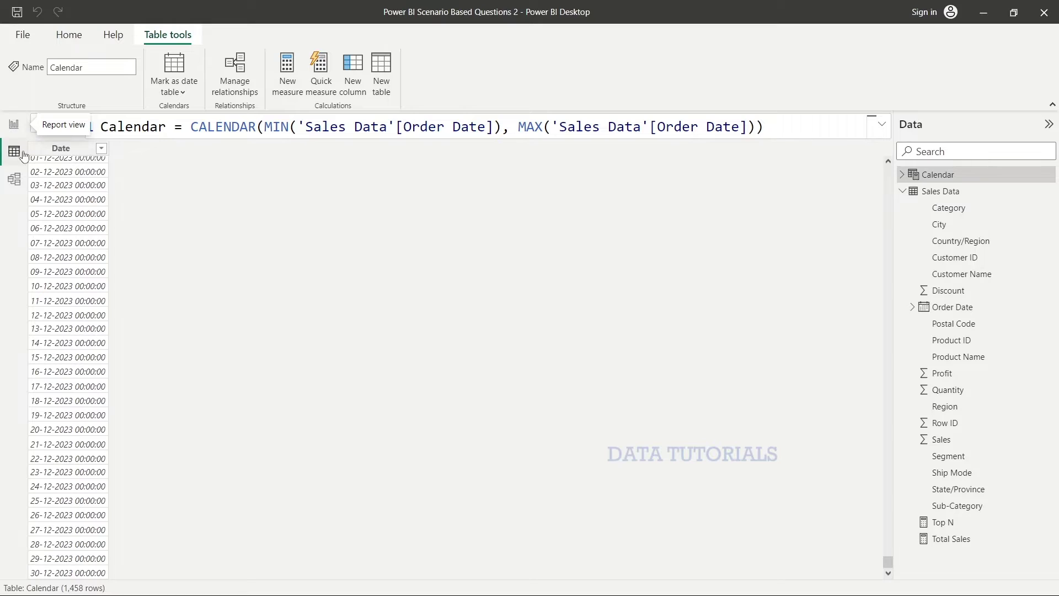
left_click(926, 192)
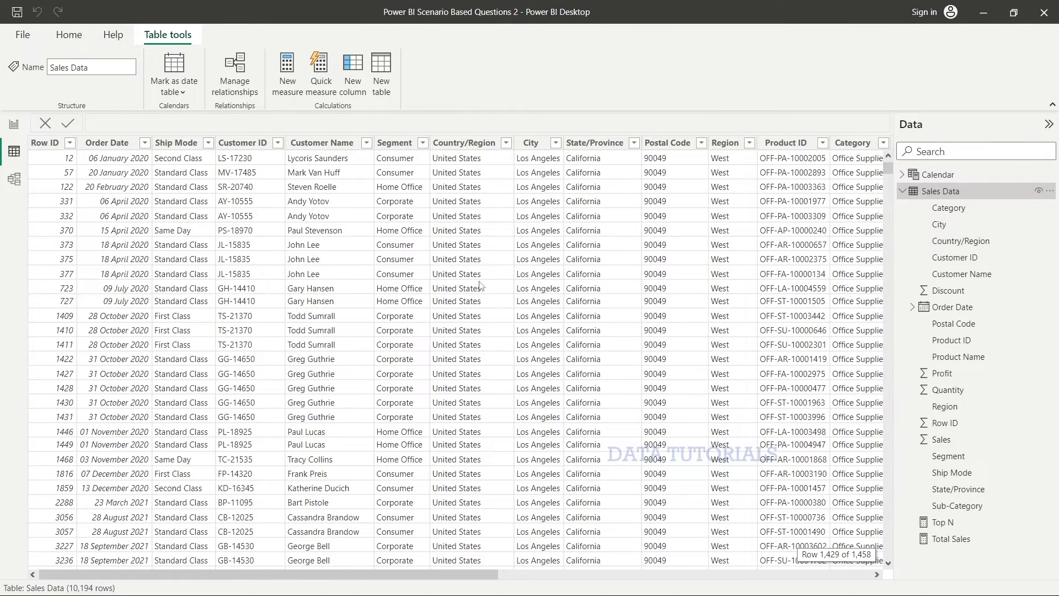
left_click(145, 143)
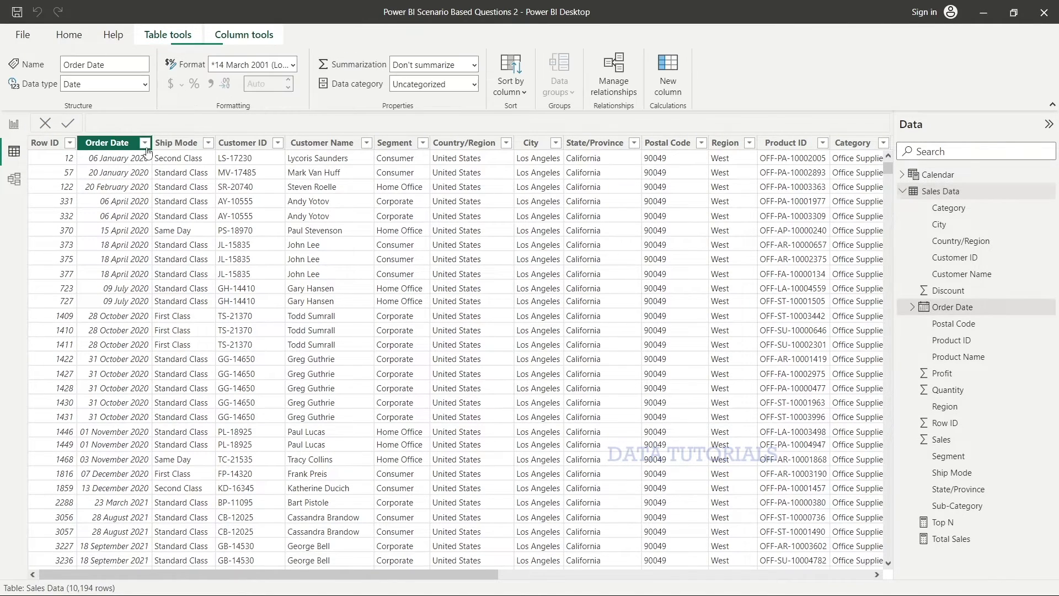
scroll(348, 288, "down", 4)
left_click_drag(339, 285, 338, 527)
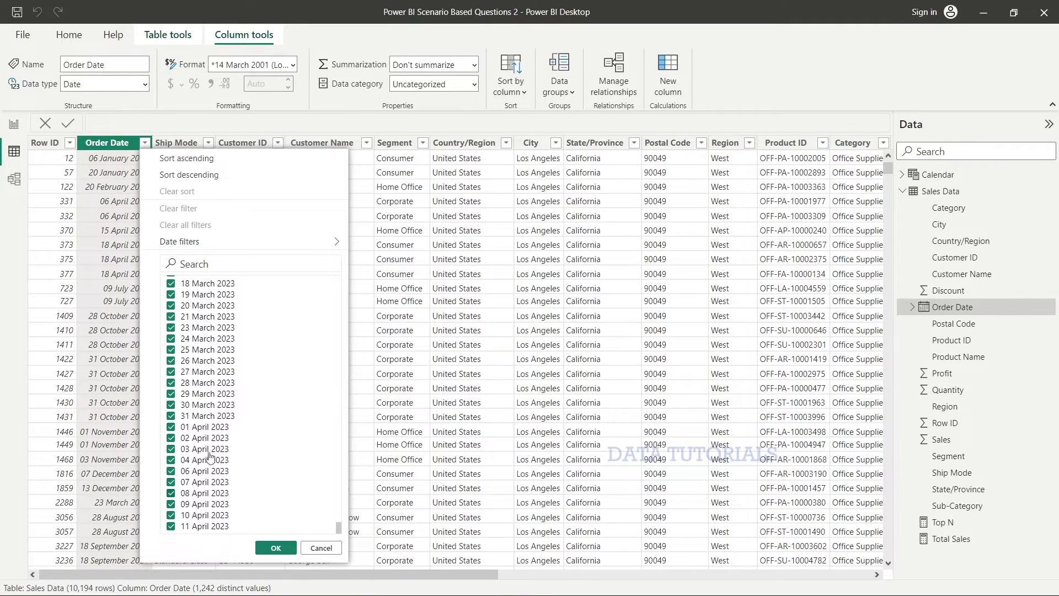
scroll(251, 395, "up", 10)
scroll(252, 395, "up", 8)
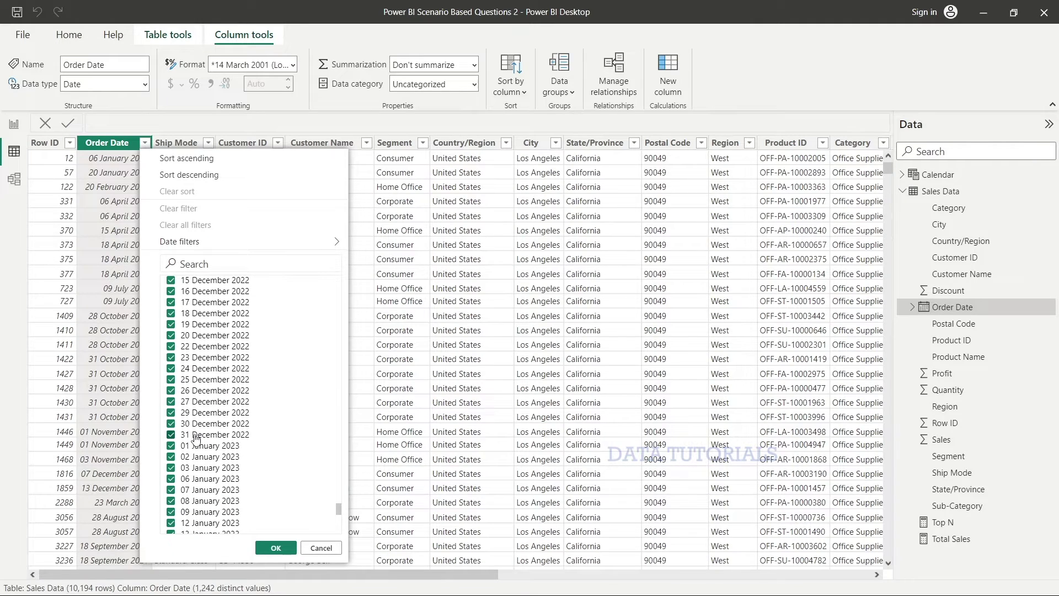
scroll(195, 440, "down", 15)
scroll(197, 439, "down", 5)
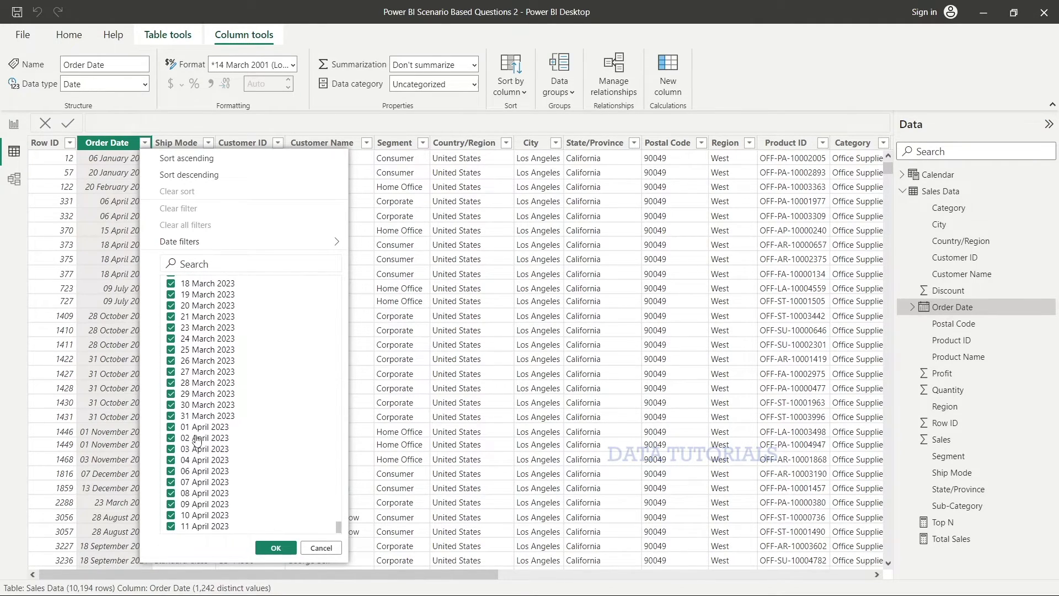
left_click_drag(339, 531, 363, 563)
left_click(525, 380)
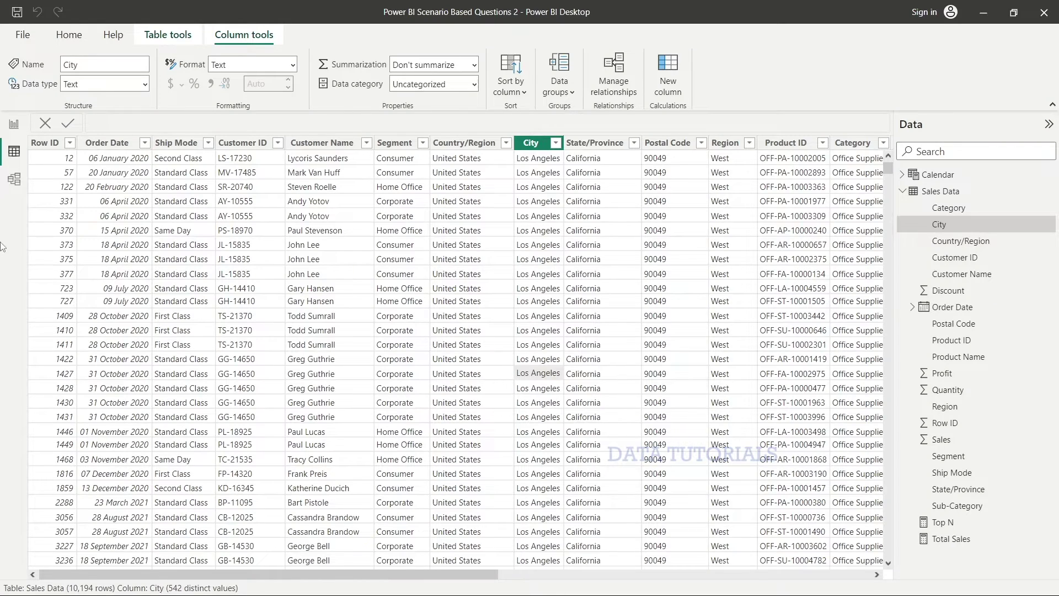
Add a calculated column named Year to the Calendar table
left_click(14, 127)
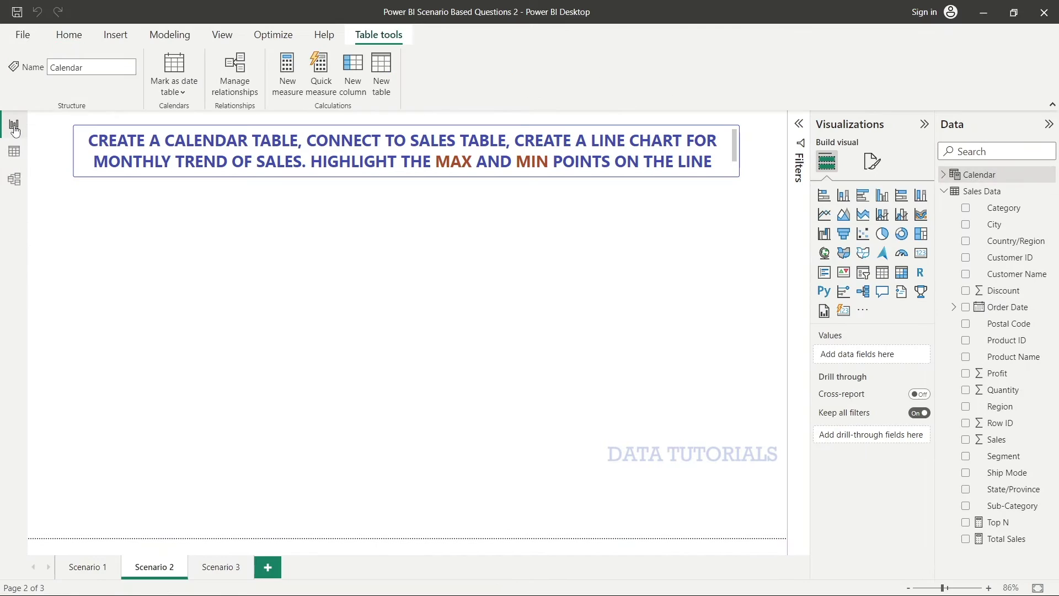
left_click(16, 150)
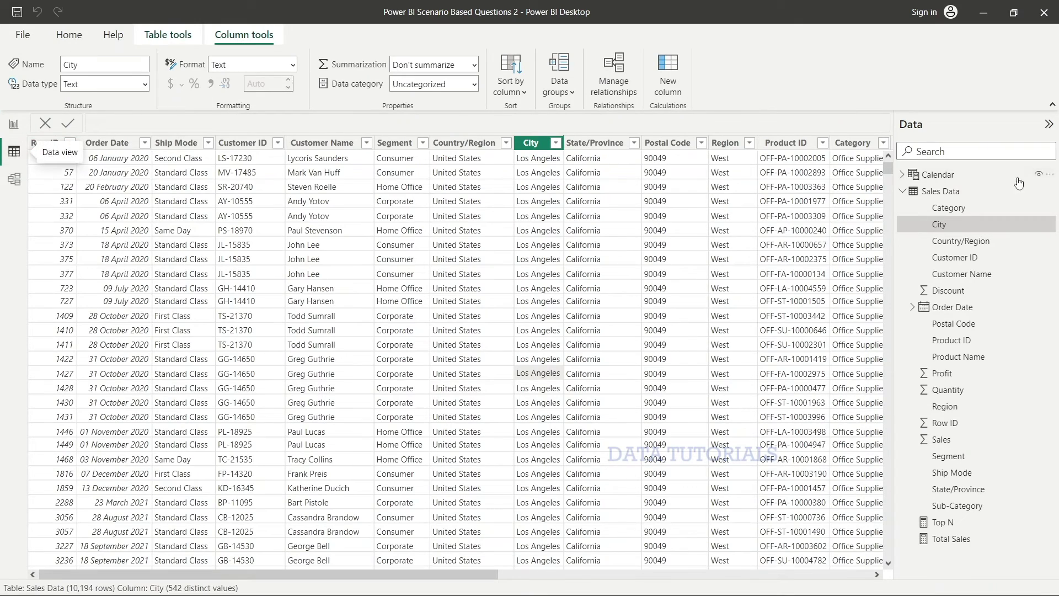
left_click(927, 176)
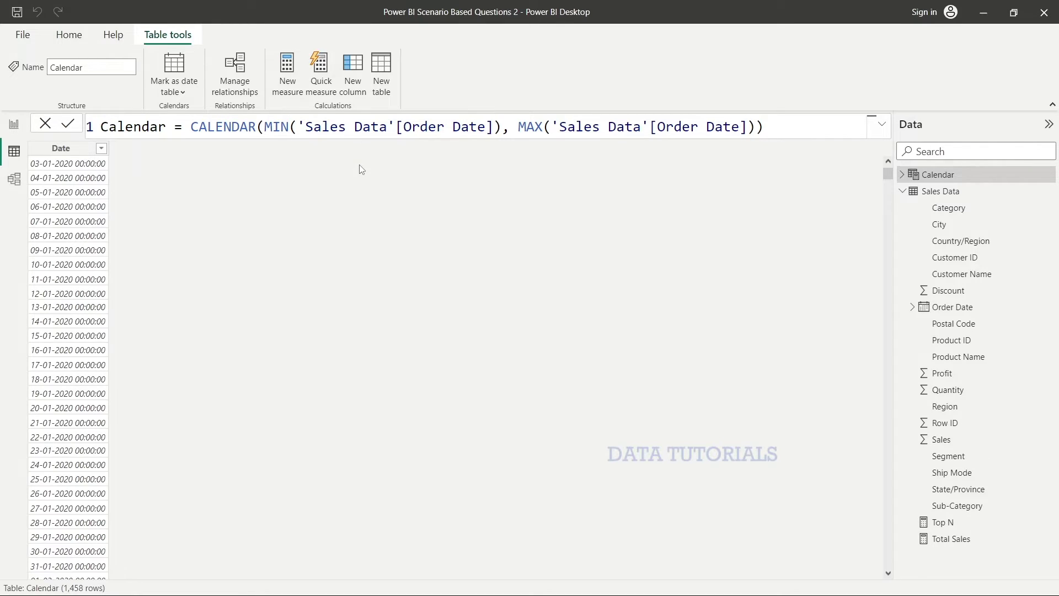
left_click(50, 149)
left_click(357, 99)
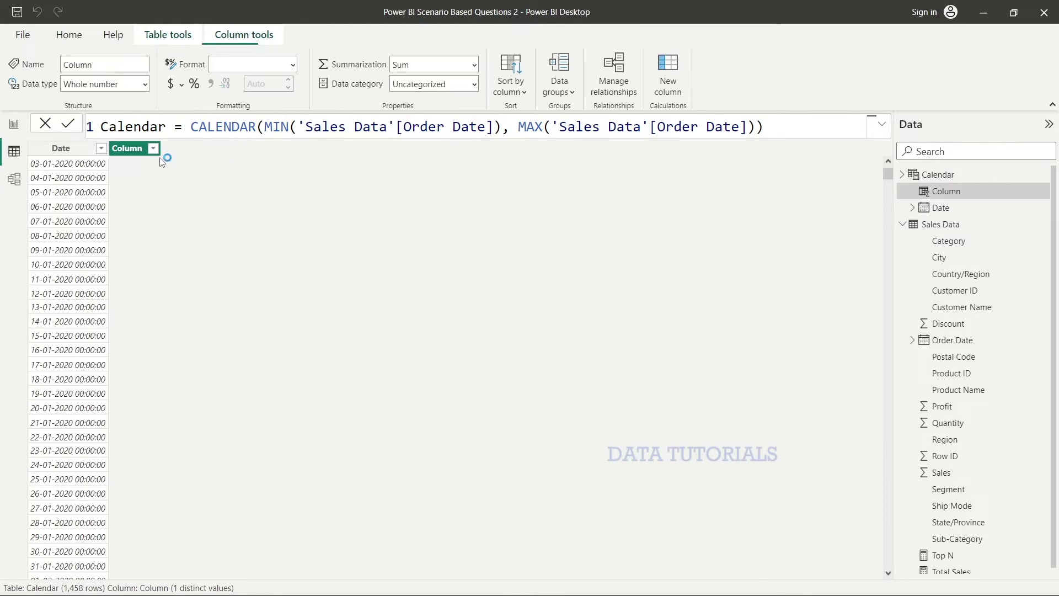
double_click(127, 128)
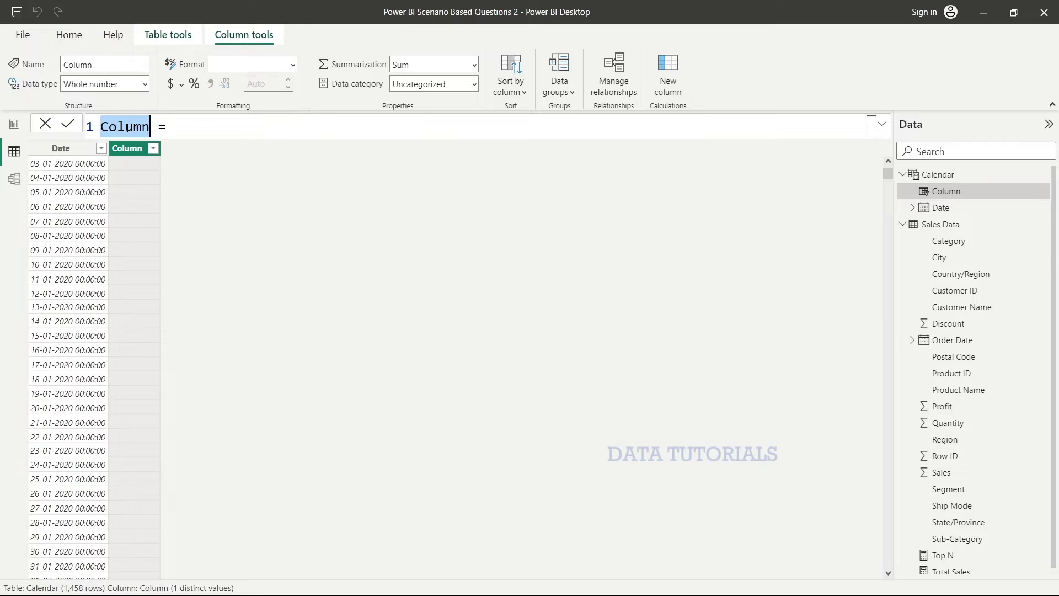
type("Yaer=")
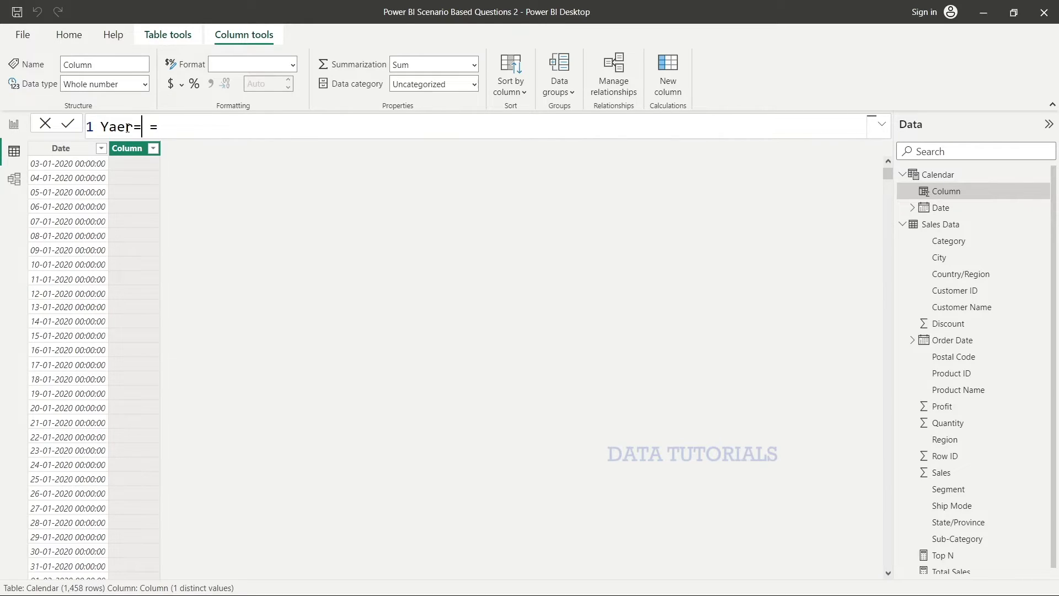
key("BackSpace")
key("BackSpace")
type("er")
Define the Year column as YEAR('Calendar'[Date]) and commit the formula
left_click(179, 127)
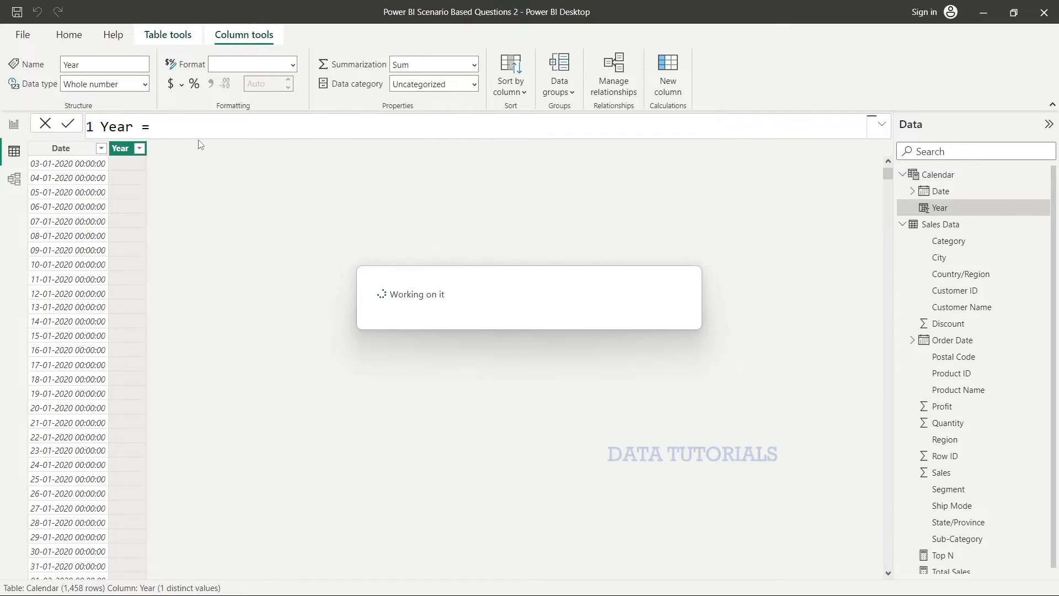
type("yea")
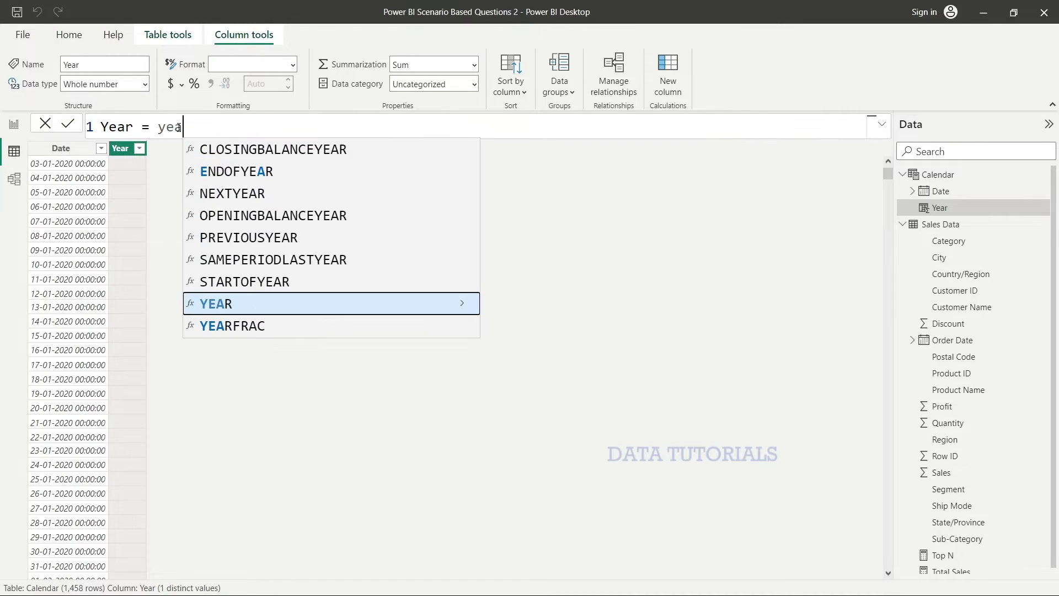
key("Tab")
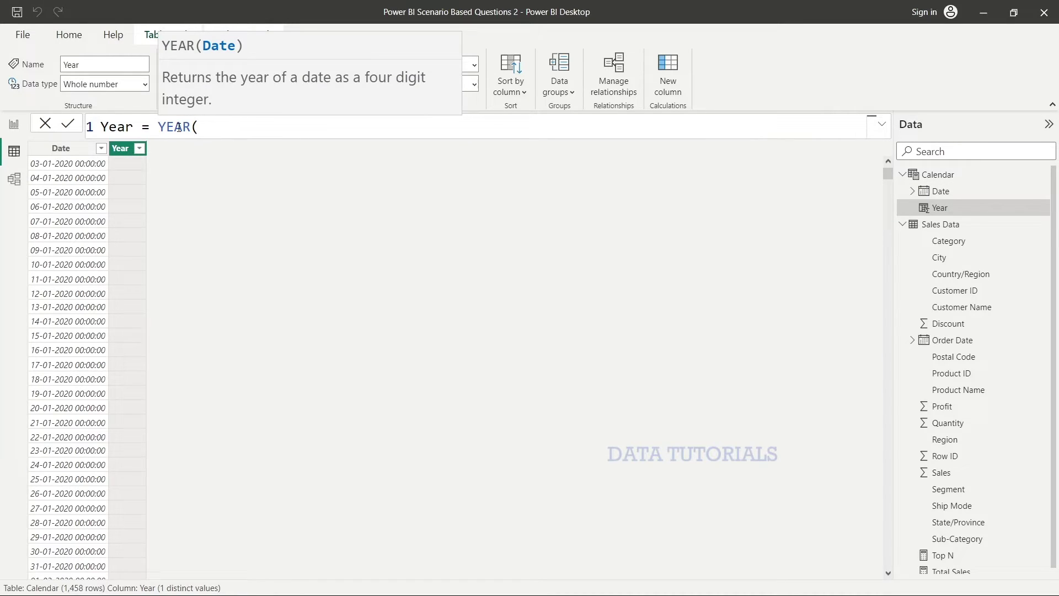
type("date")
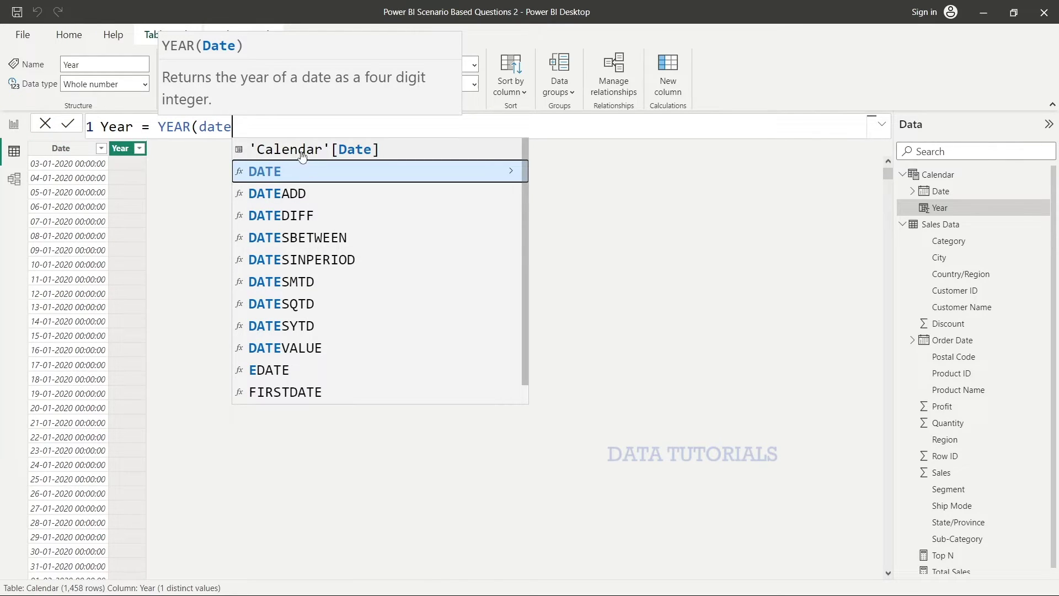
left_click(302, 154)
left_click(338, 118)
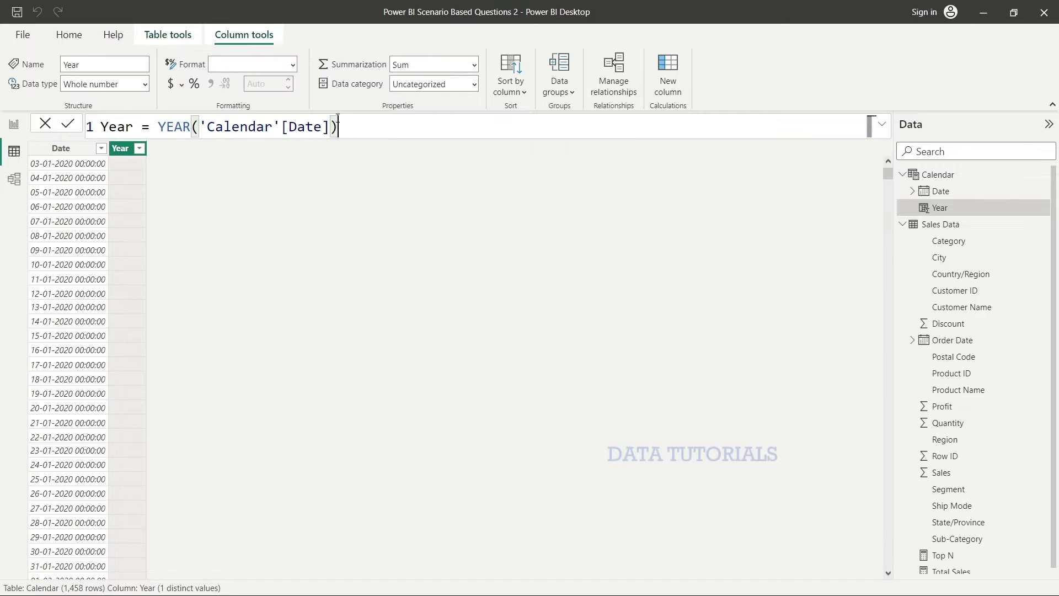
type(")")
key("Return")
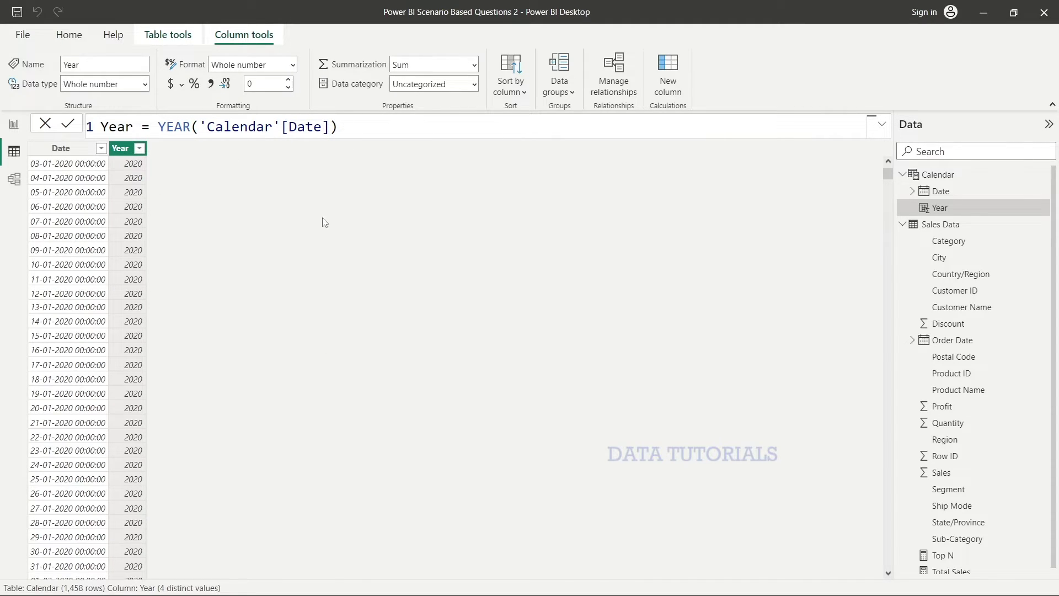
Add another calculated column named Month to the Calendar table and begin its expression with the FORMAT function and its opening parenthesis
left_click(168, 34)
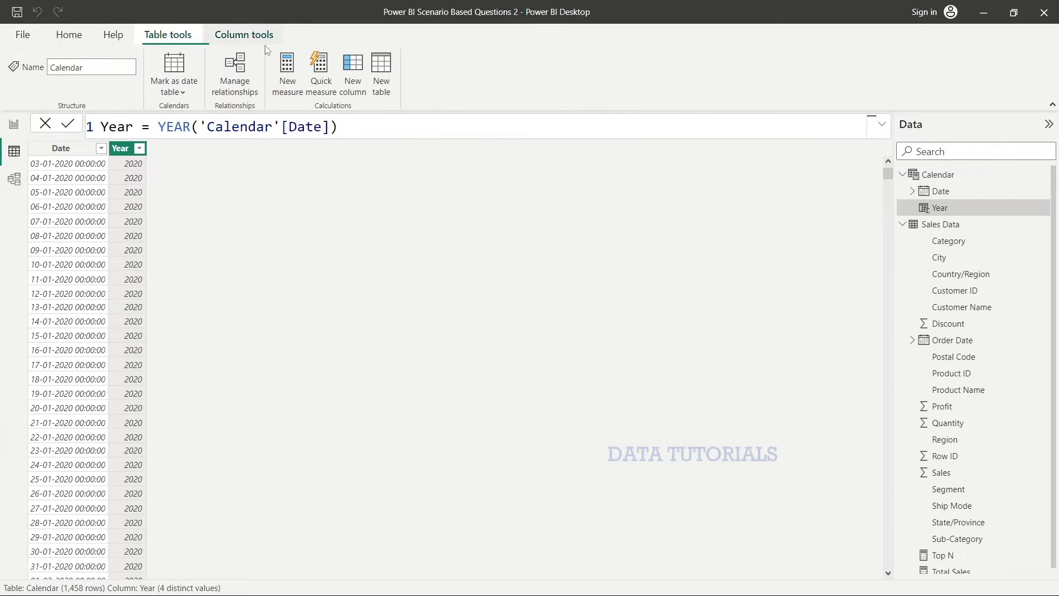
left_click(350, 69)
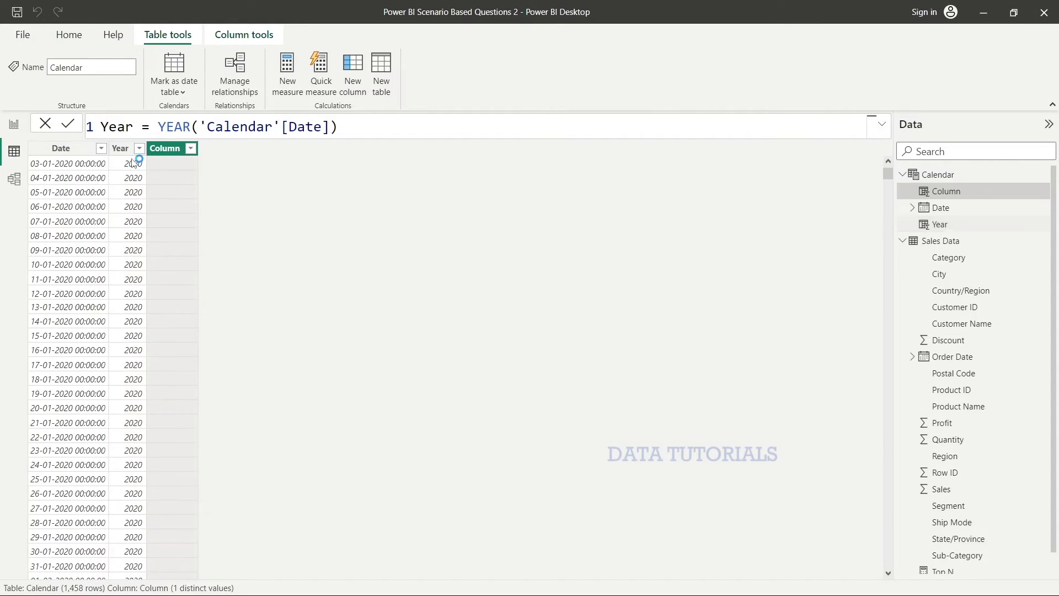
double_click(126, 127)
type("Month")
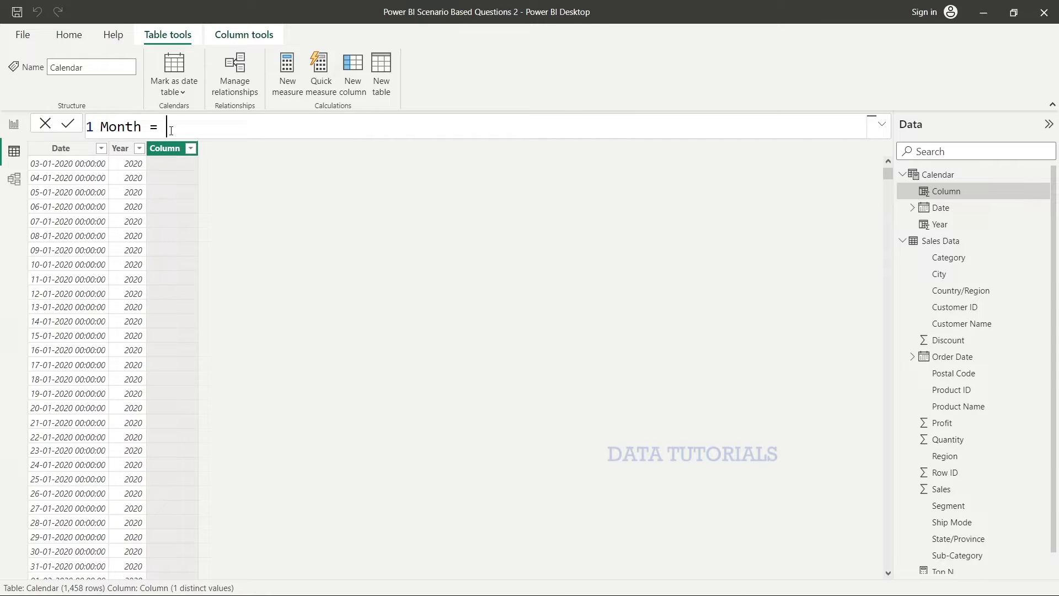
type("motn")
key("BackSpace")
type("n")
key("BackSpace")
key("BackSpace")
key("BackSpace")
type("FORMAT(")
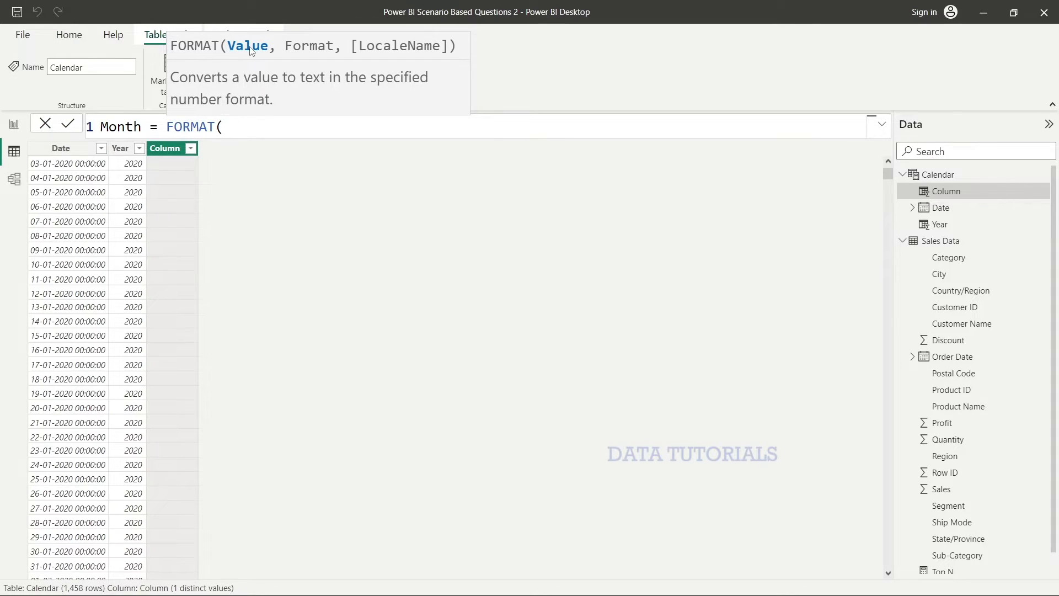
Complete the Month formula with 'Calendar'[Date] as the value and "mmmm" as the format, and commit it
type("date")
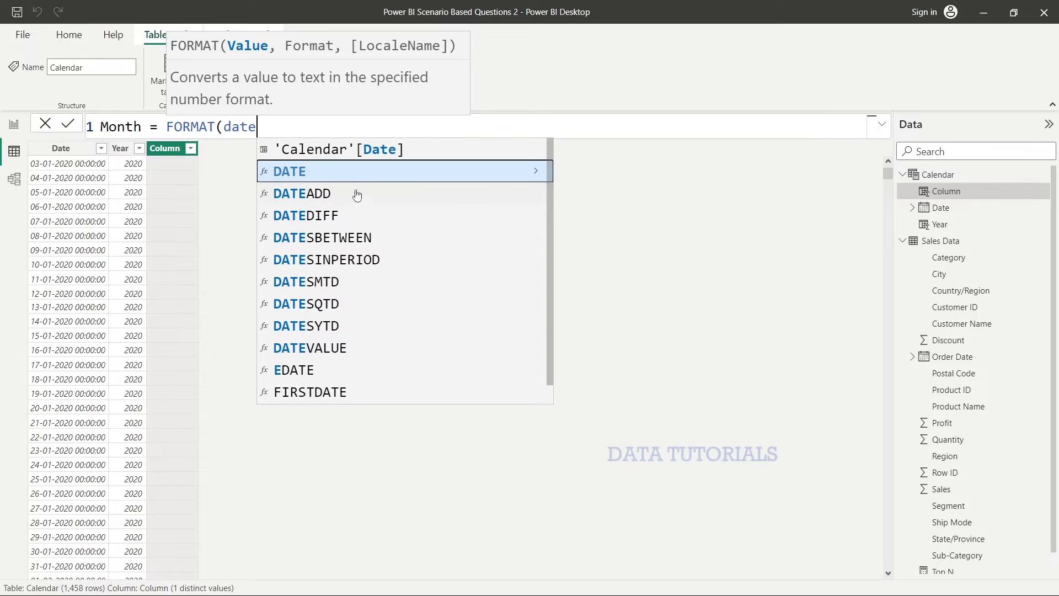
left_click(345, 156)
type(", ")
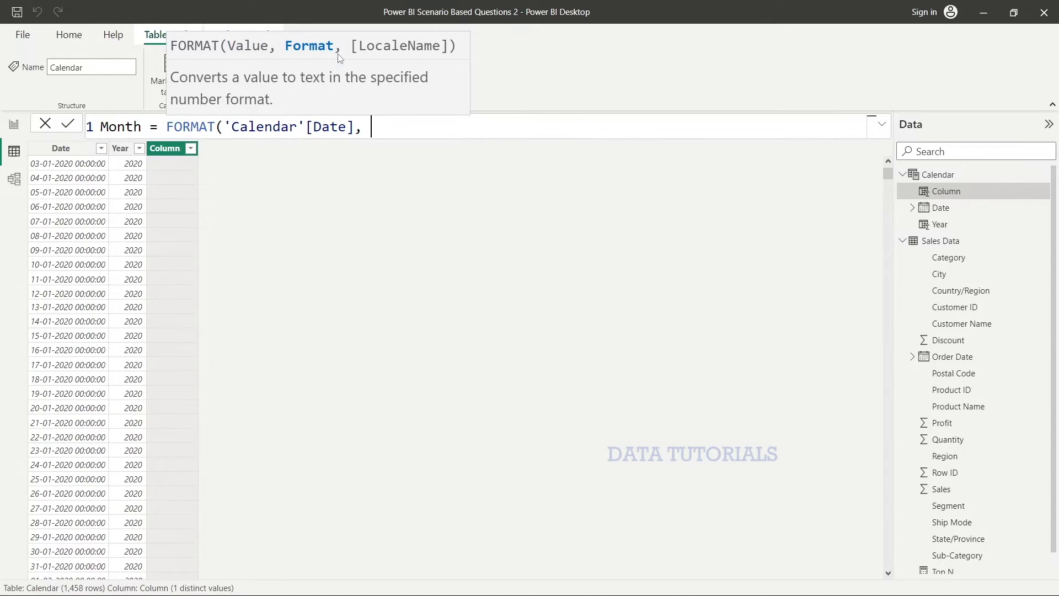
type("\"mmmm\")")
key("Return")
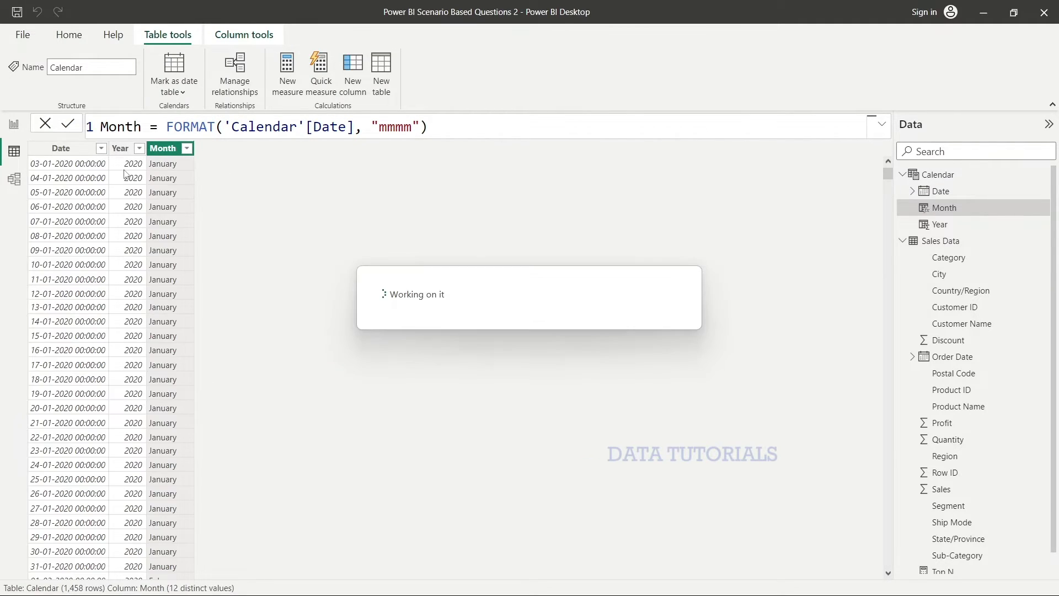
left_click(434, 280)
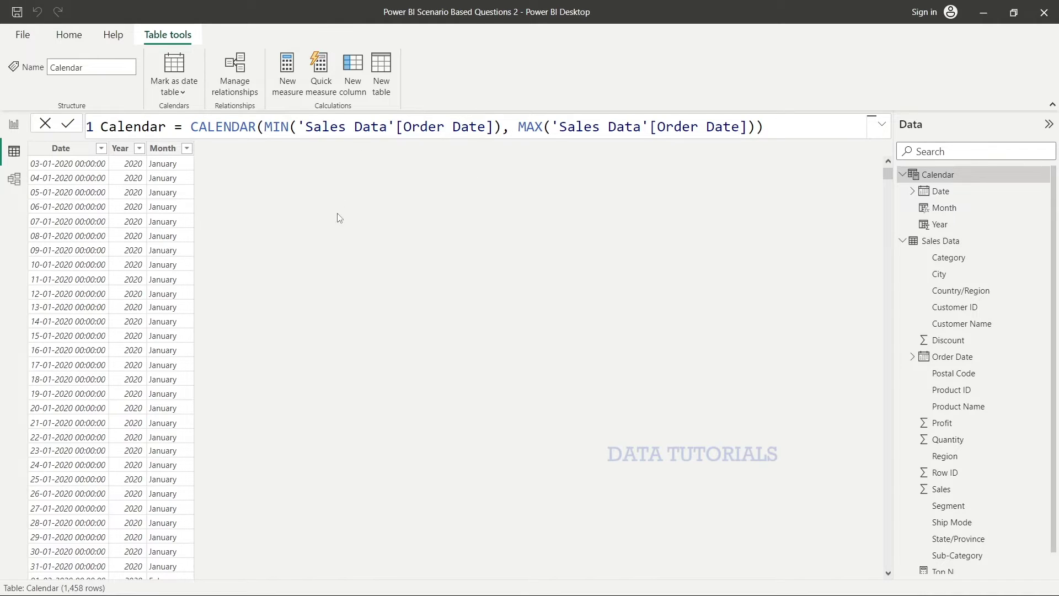
In the model diagram, shift the Calendar table slightly and relate Order Date in Sales Data to Date in Calendar
left_click(14, 127)
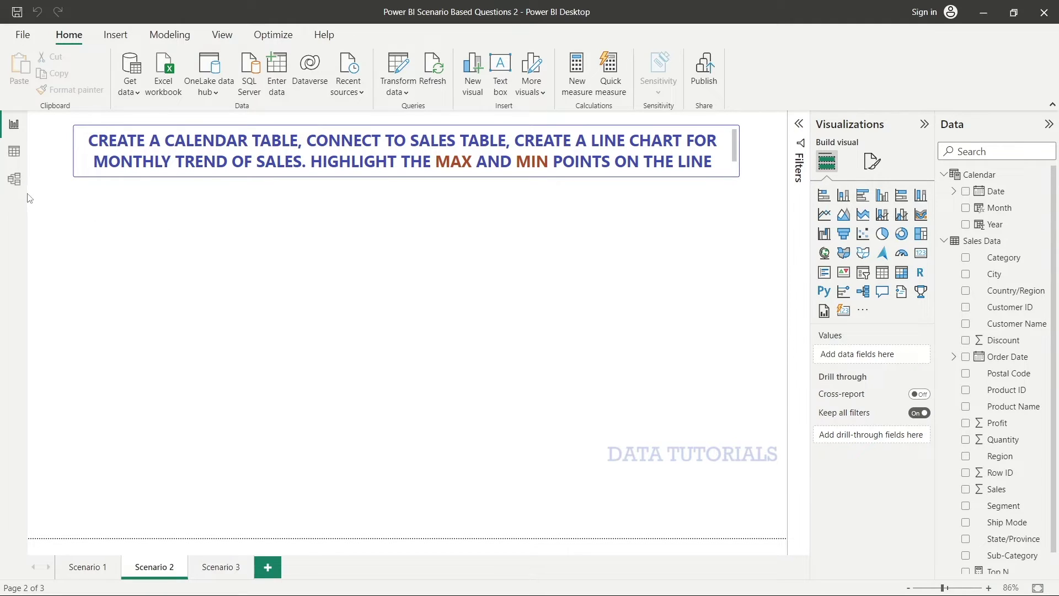
left_click(15, 182)
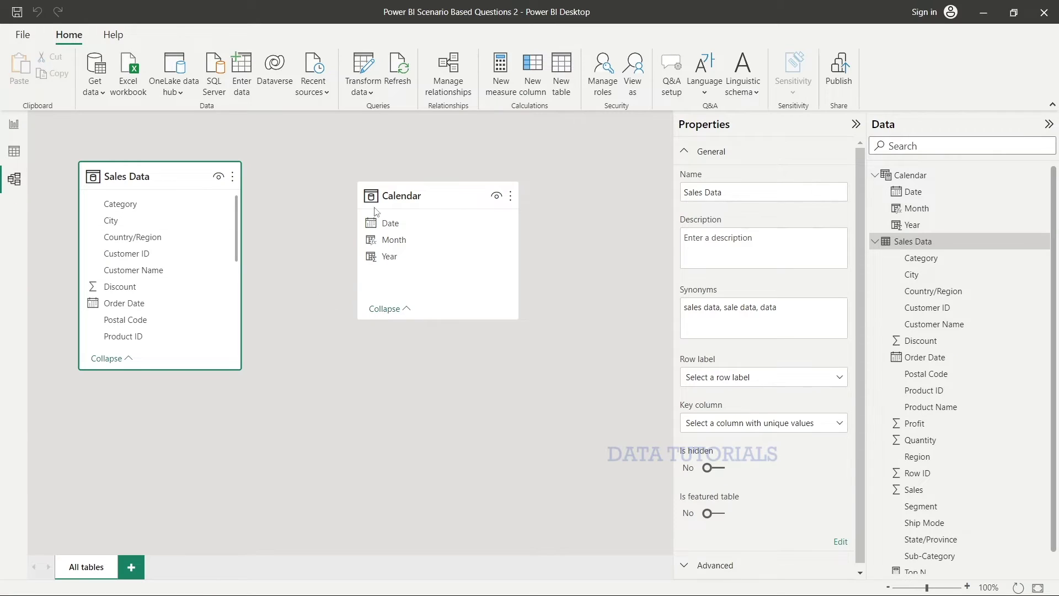
left_click_drag(447, 192, 439, 199)
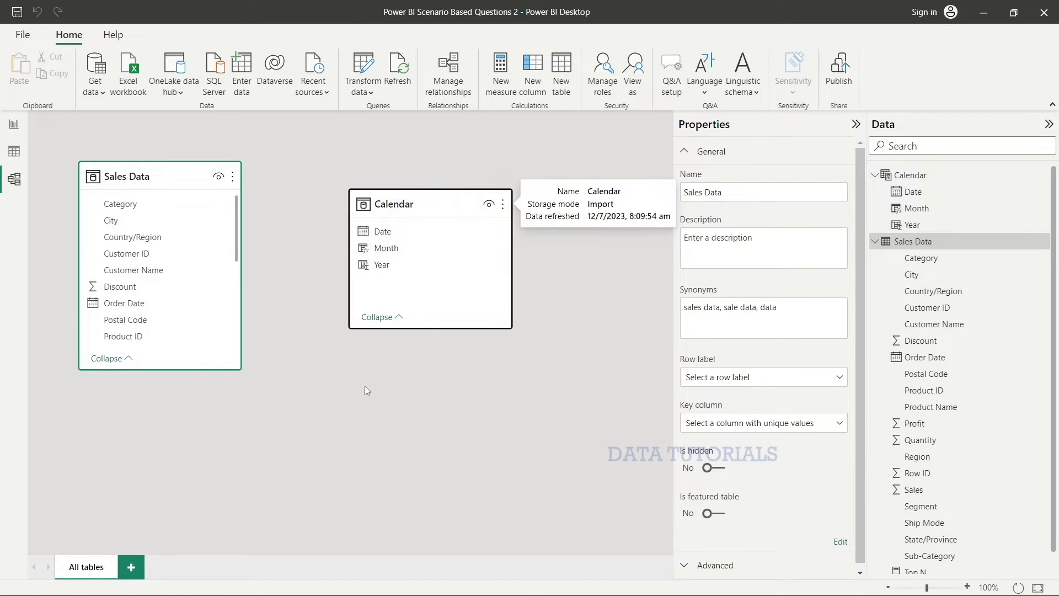
left_click(361, 426)
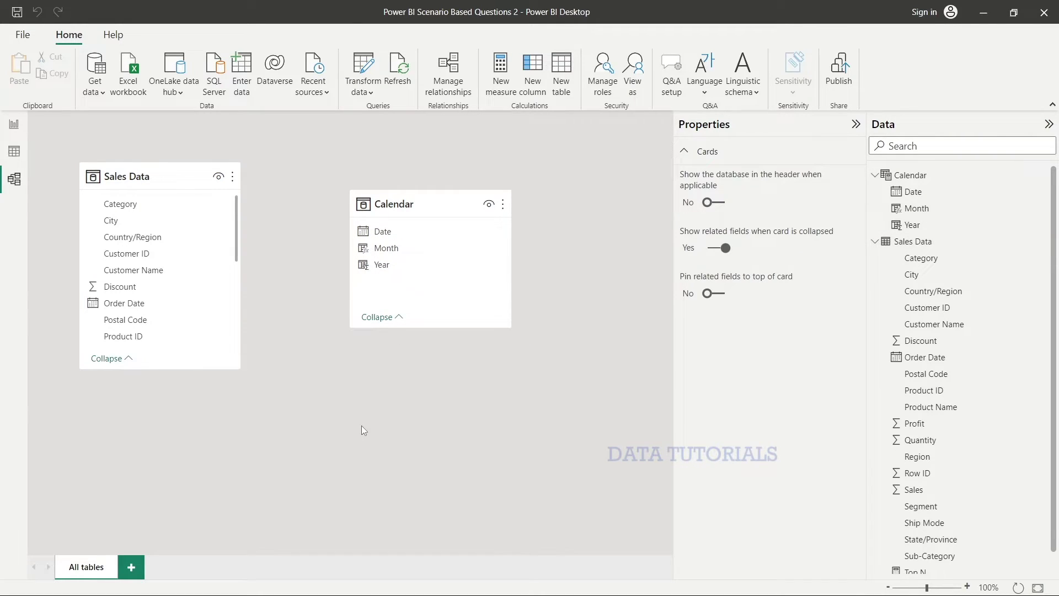
left_click(178, 181)
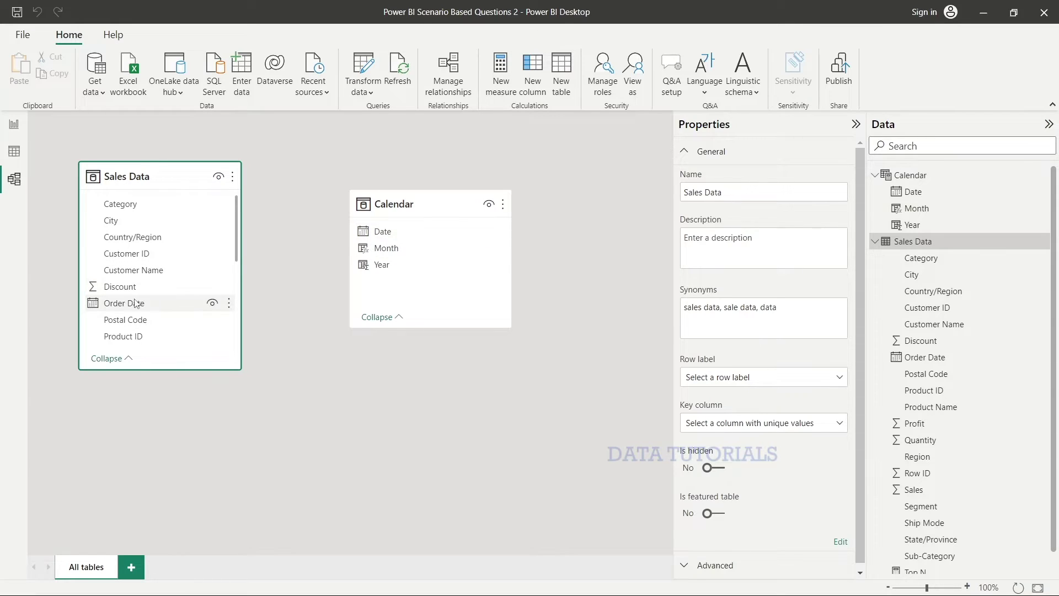
left_click_drag(133, 307, 409, 238)
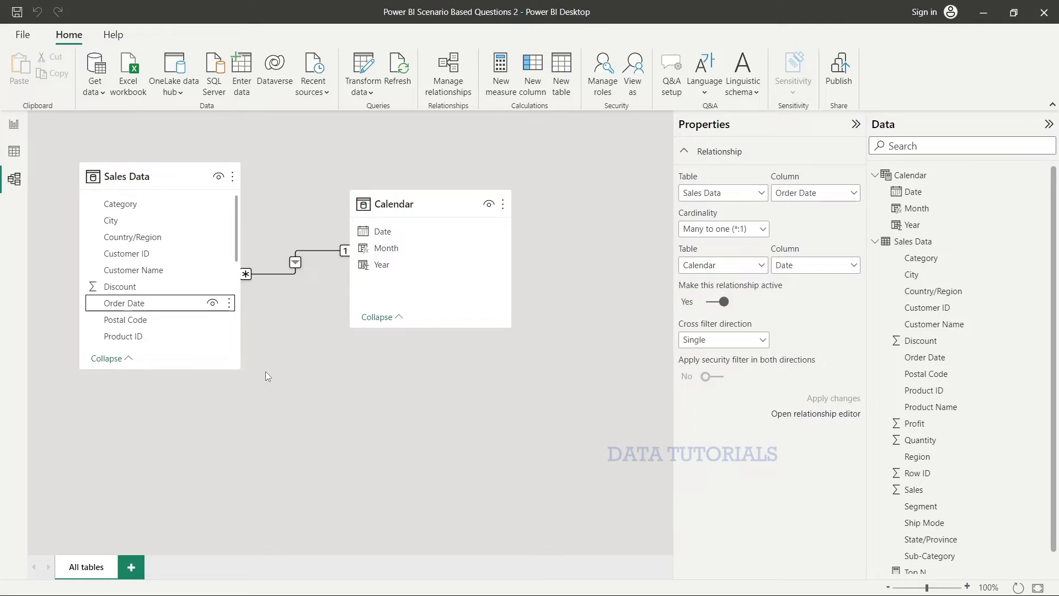
Add a wide line chart below the Scenario 2 heading, with Calendar's Month on the X-axis and Total Sales on the Y-axis
left_click(14, 125)
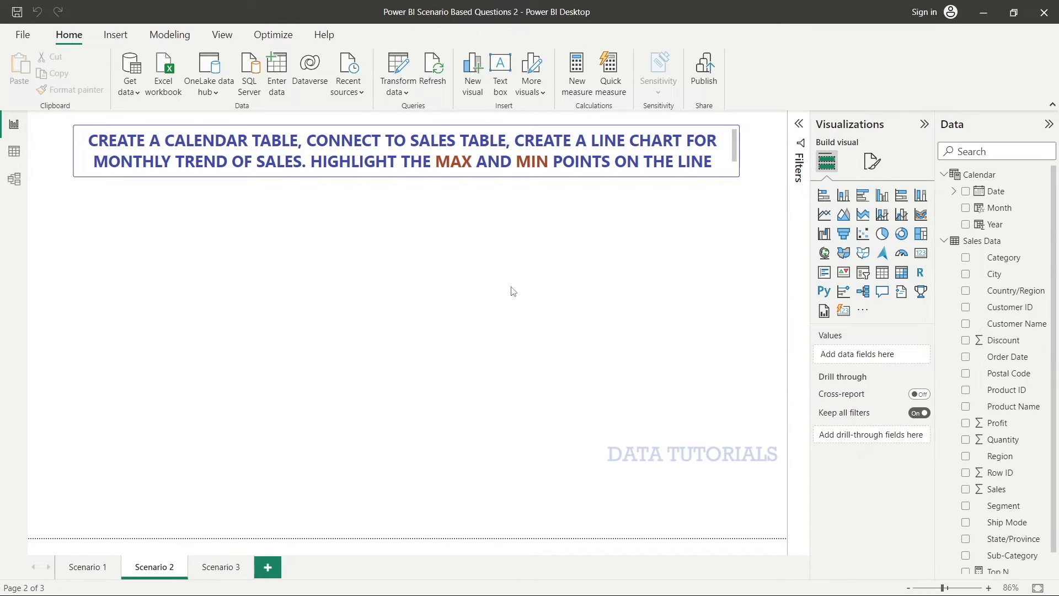
left_click(824, 214)
left_click_drag(407, 323, 433, 441)
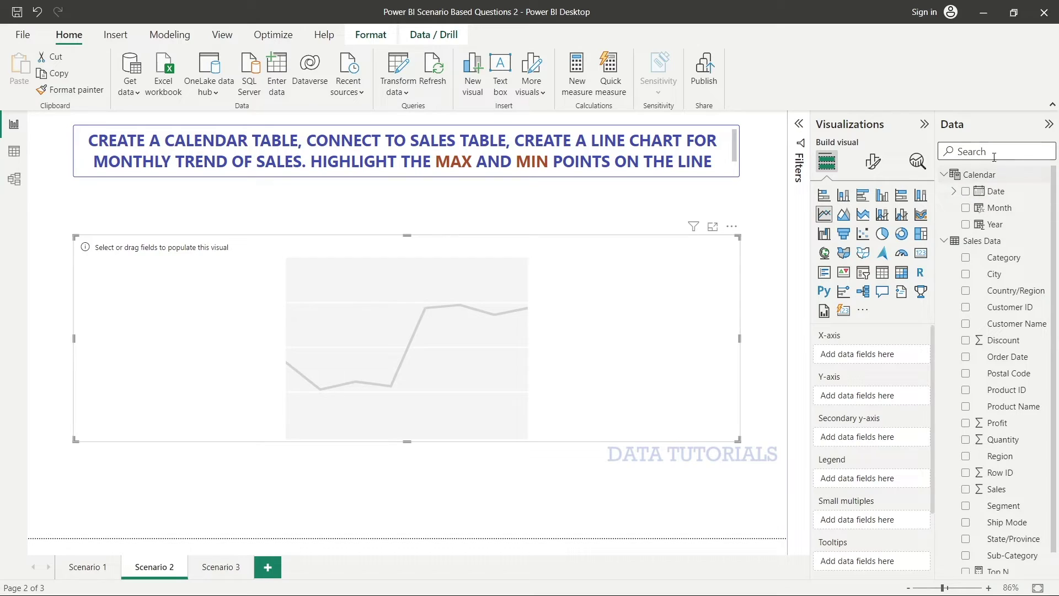
left_click(966, 207)
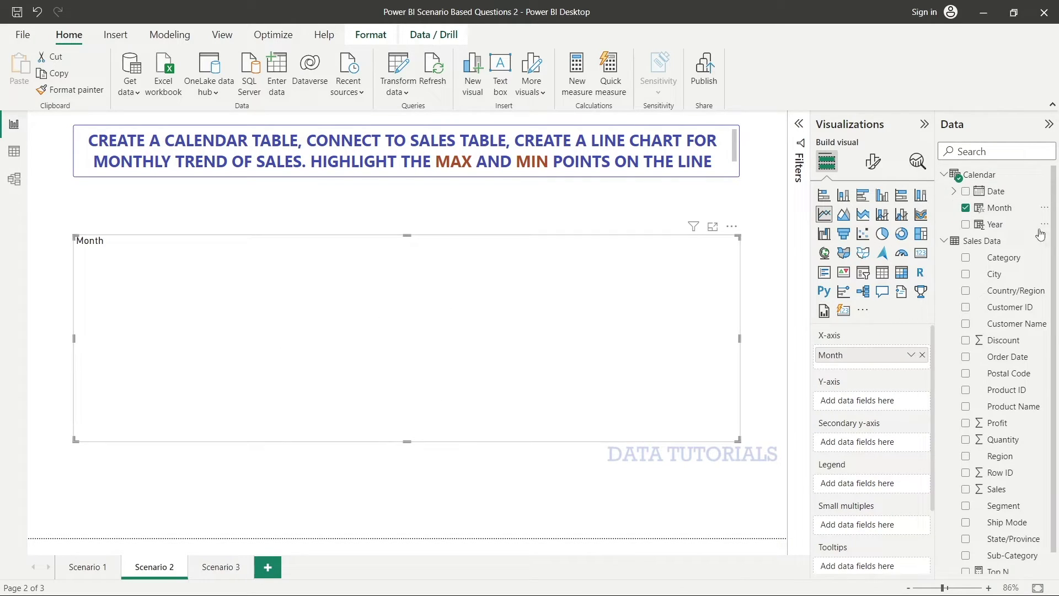
scroll(999, 423, "down", 1)
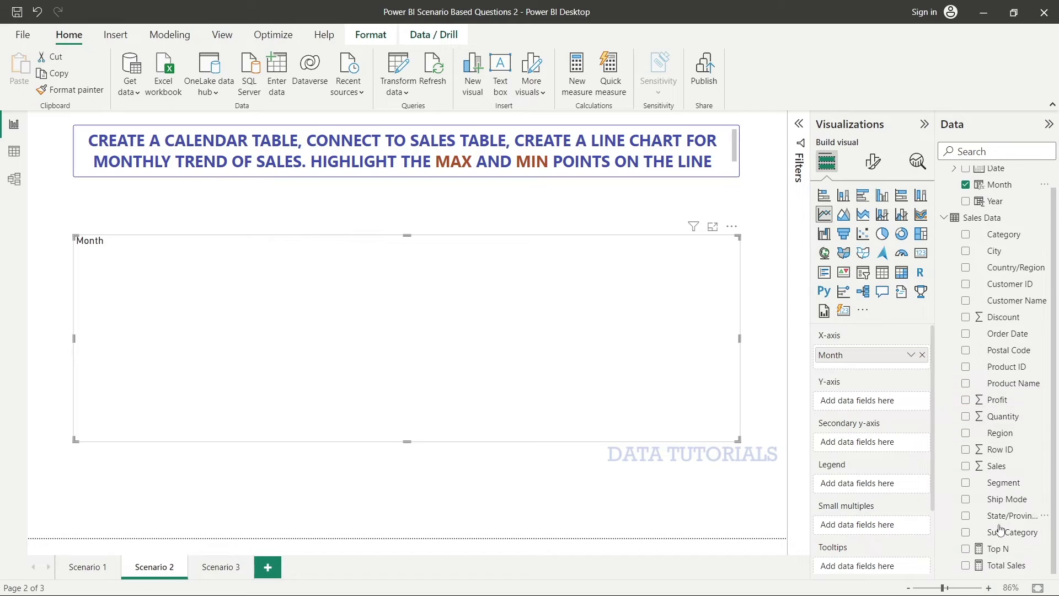
left_click(966, 565)
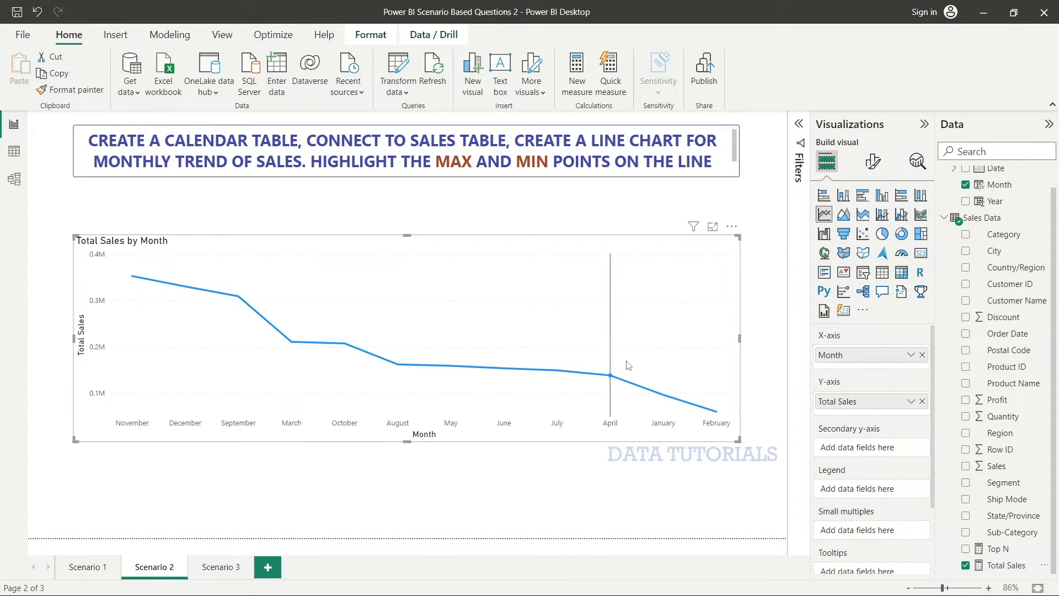
Sort the line chart's axis by Month
left_click(731, 226)
mouse_move(781, 309)
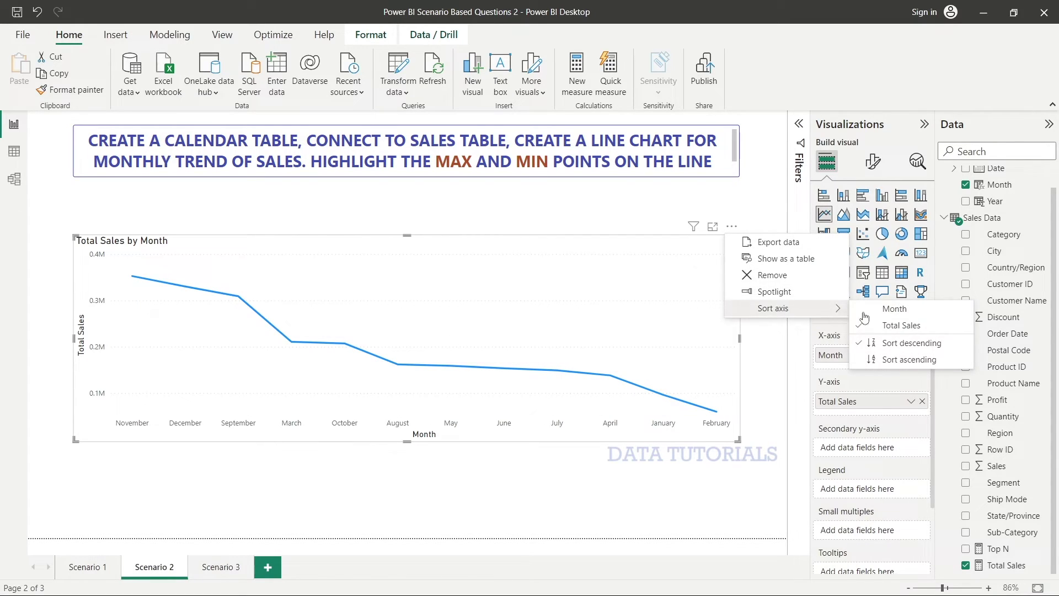
left_click(901, 325)
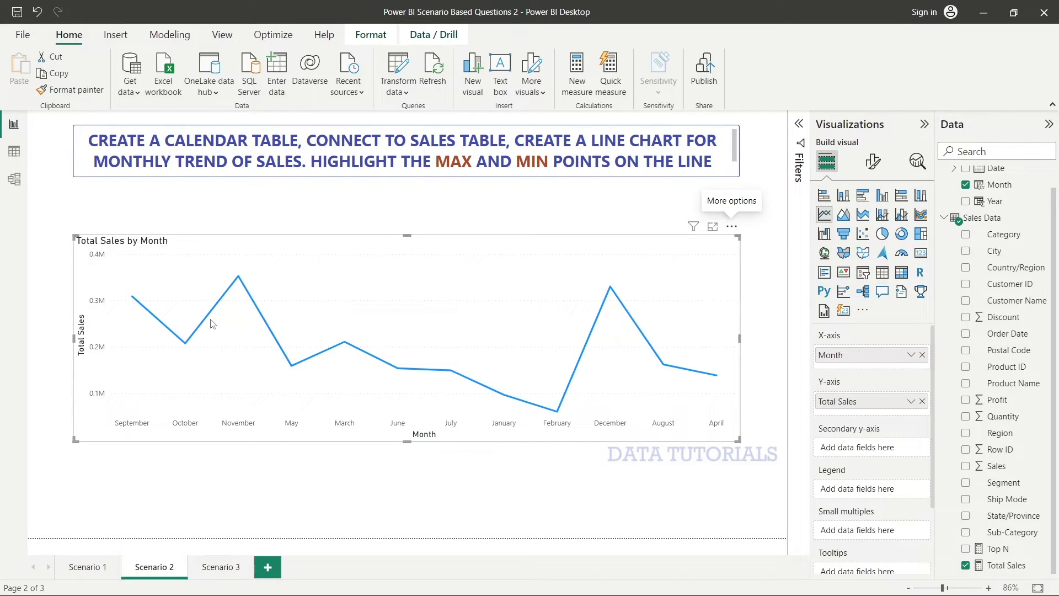
Turn on data labels and markers for the Total Sales by Month line chart
mouse_move(246, 286)
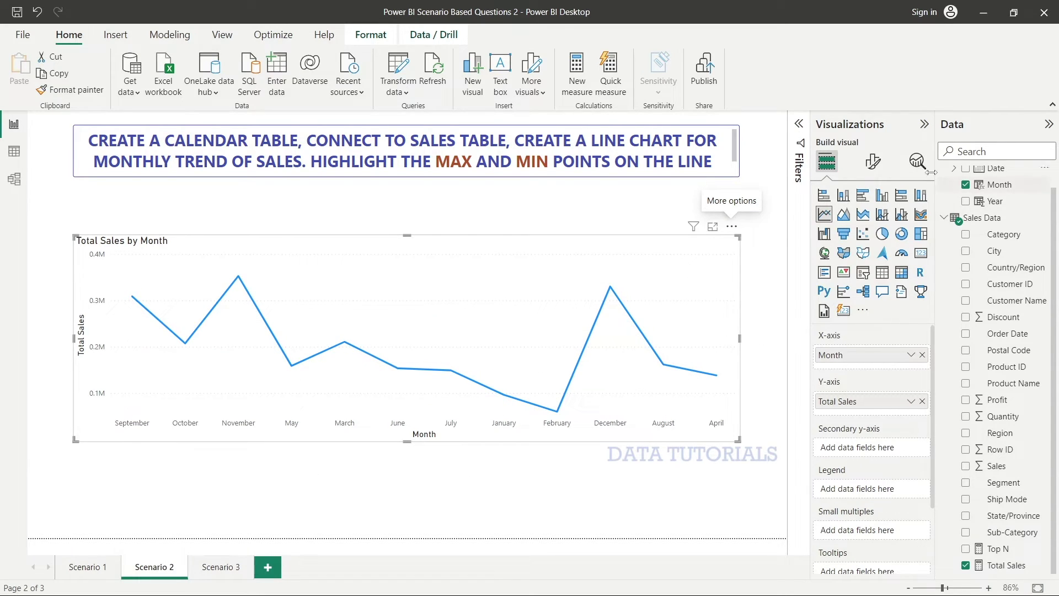
left_click(874, 162)
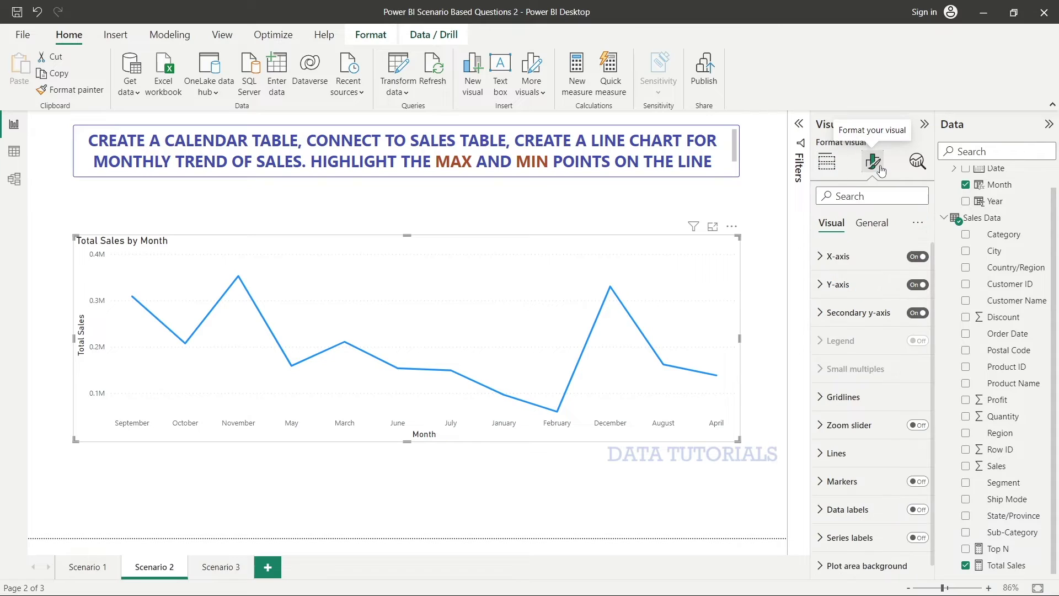
left_click(923, 507)
left_click(436, 480)
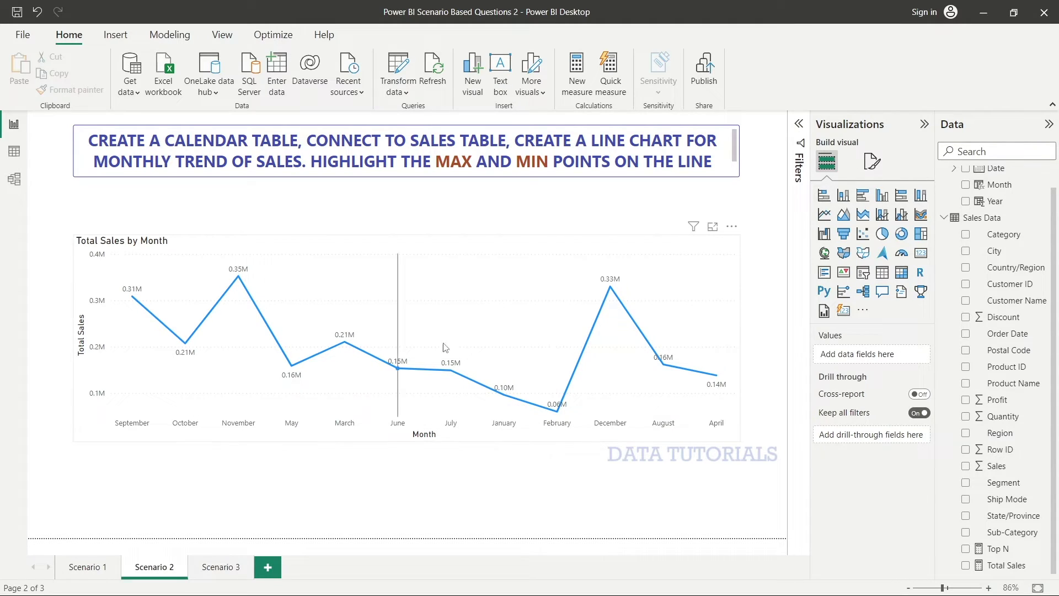
left_click(872, 162)
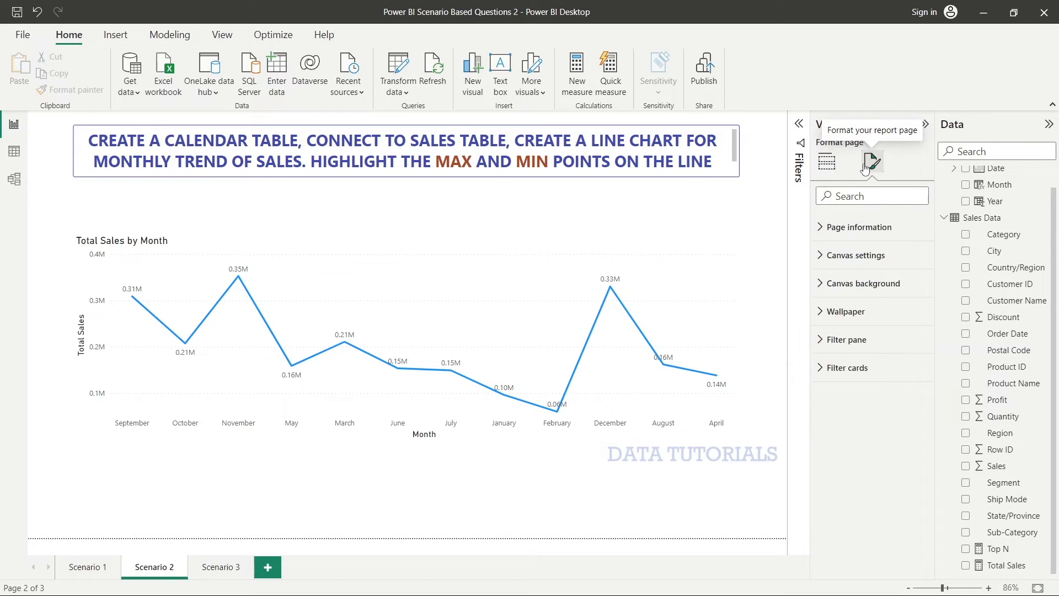
left_click(525, 241)
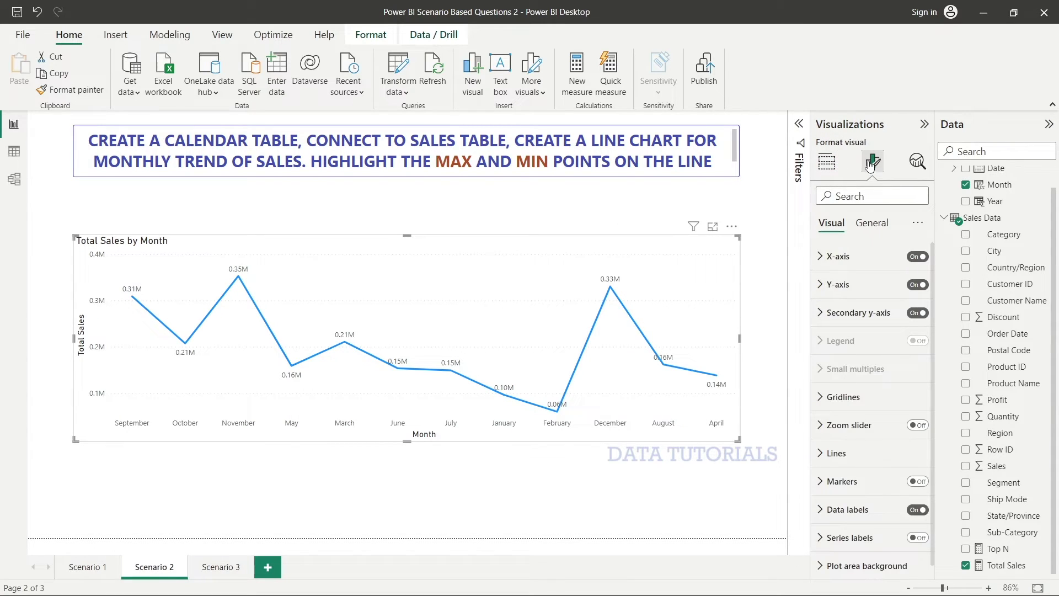
left_click(918, 481)
left_click(399, 498)
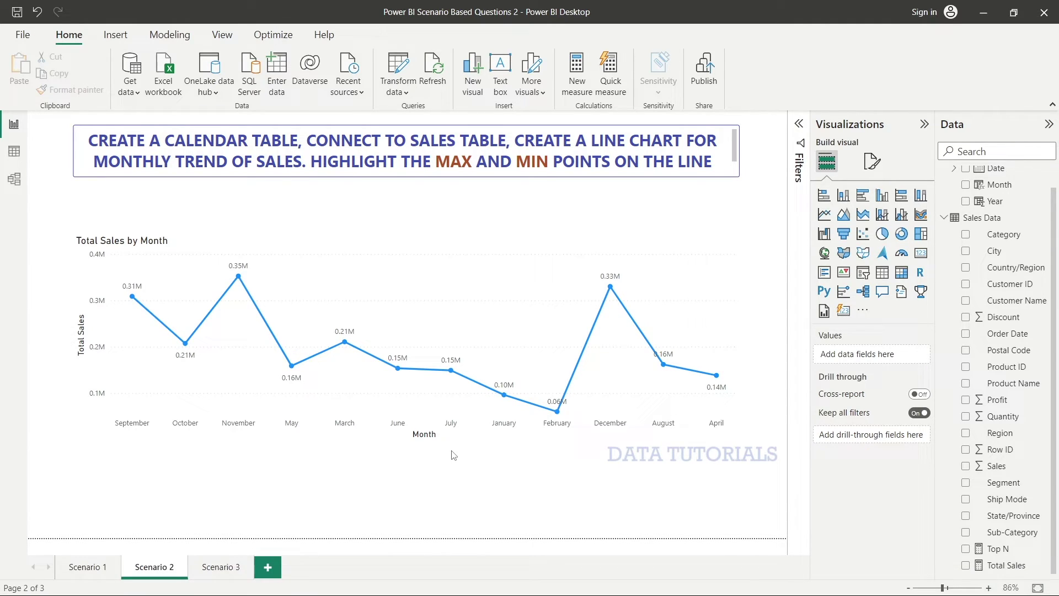
Create a new measure in the Sales Data table and name it Max Point
right_click(1005, 298)
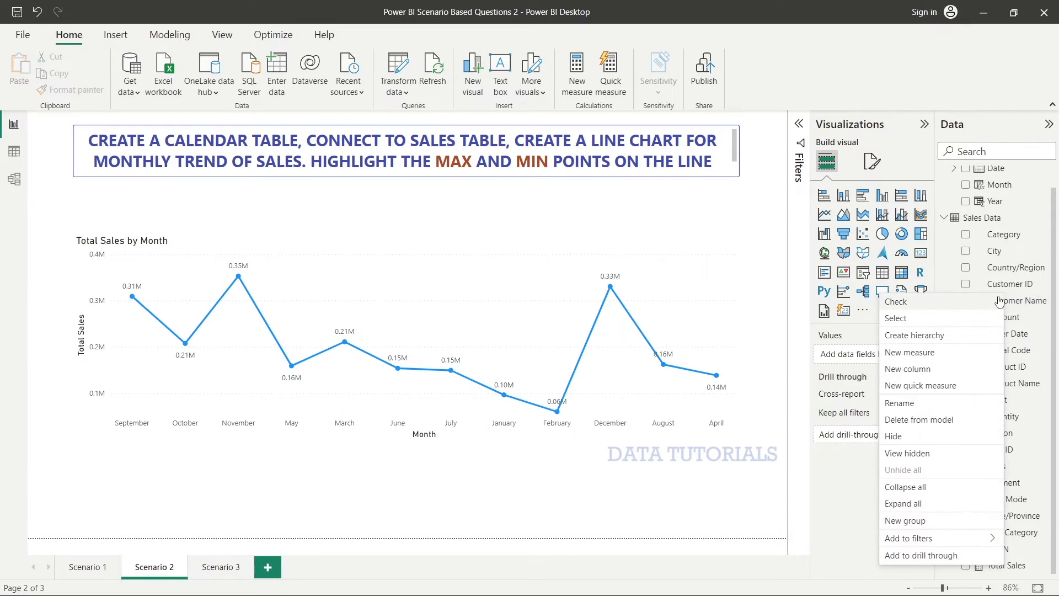
left_click(932, 356)
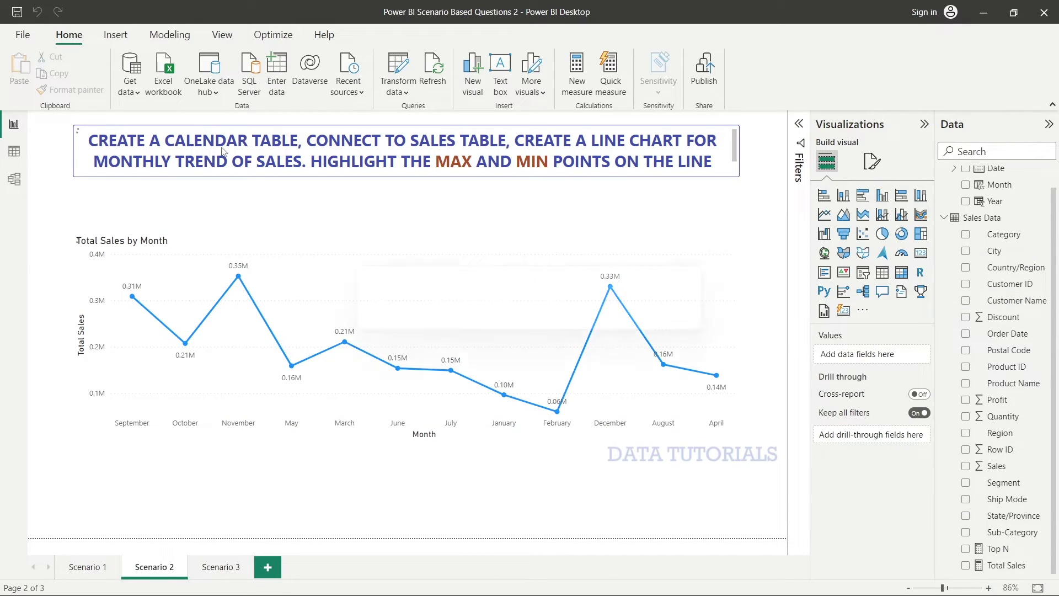
double_click(127, 128)
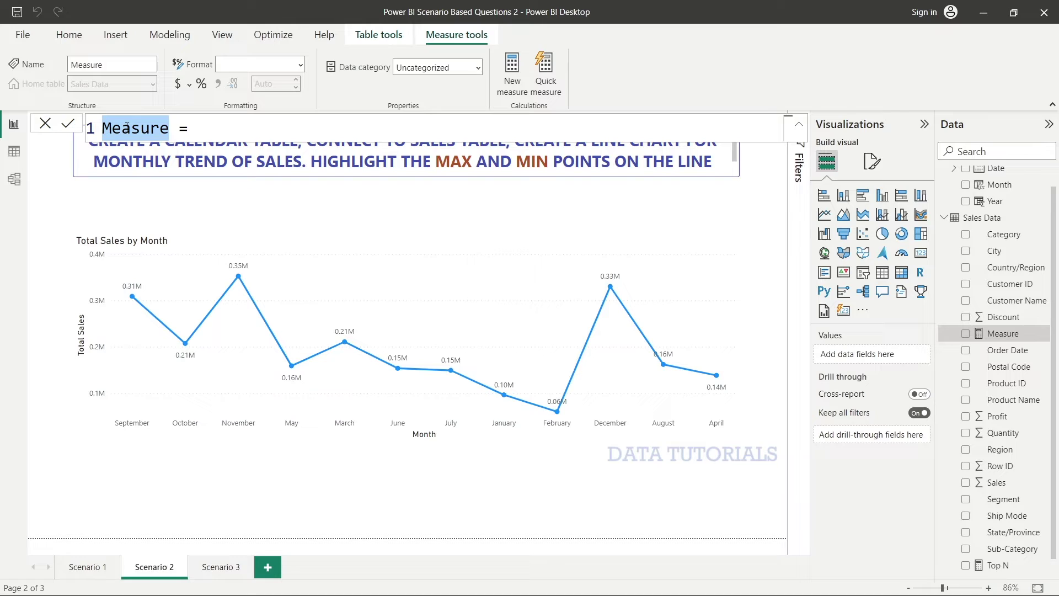
type("Max Poin")
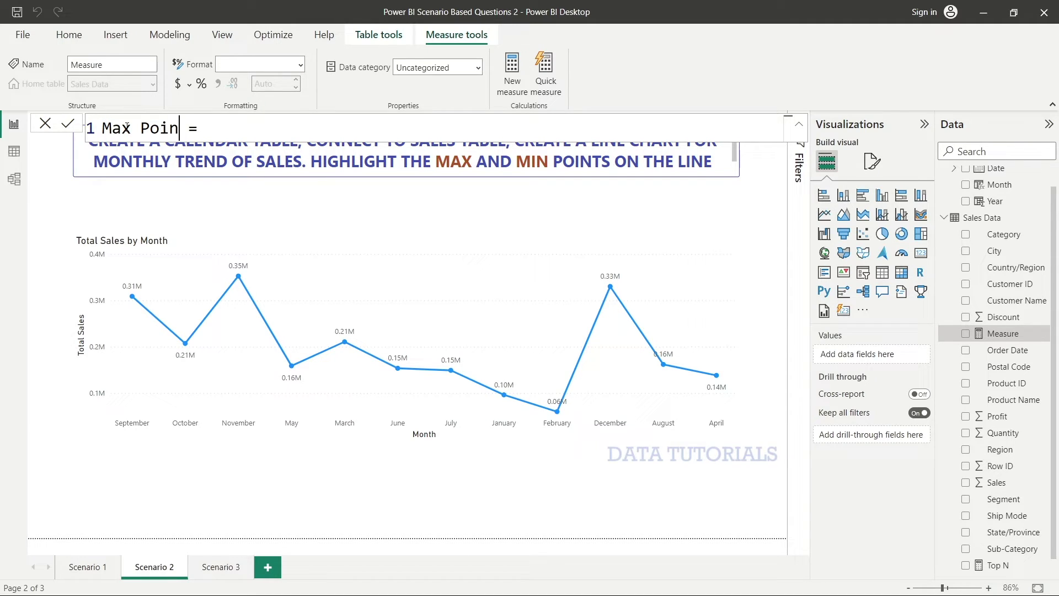
type("t")
Start the Max Point formula with MAXX, using ALLSELECTED('Calendar'[Month]) as its table argument
left_click(239, 129)
type("MAX")
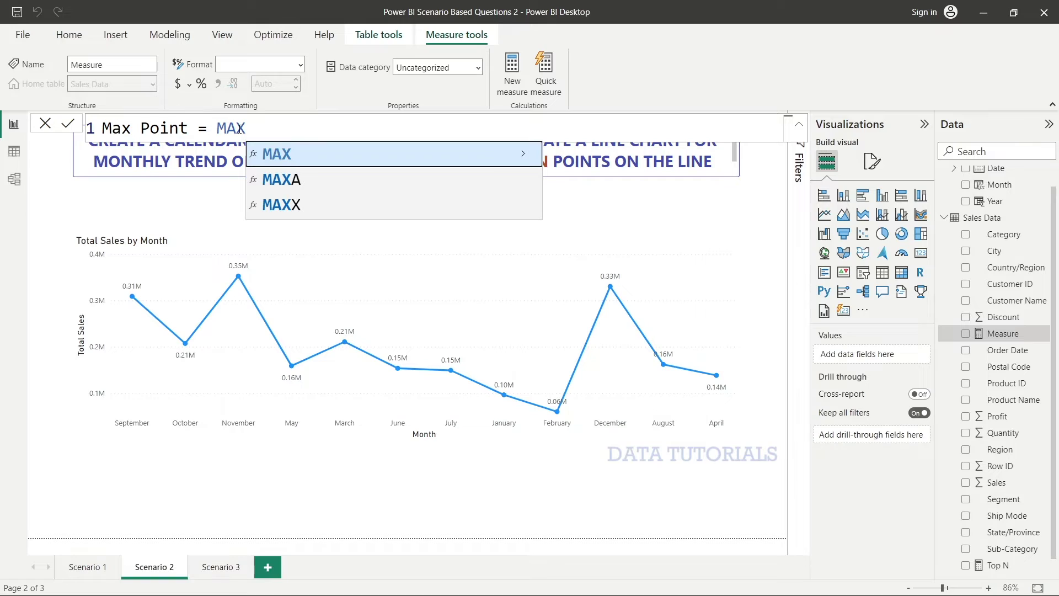
type("X")
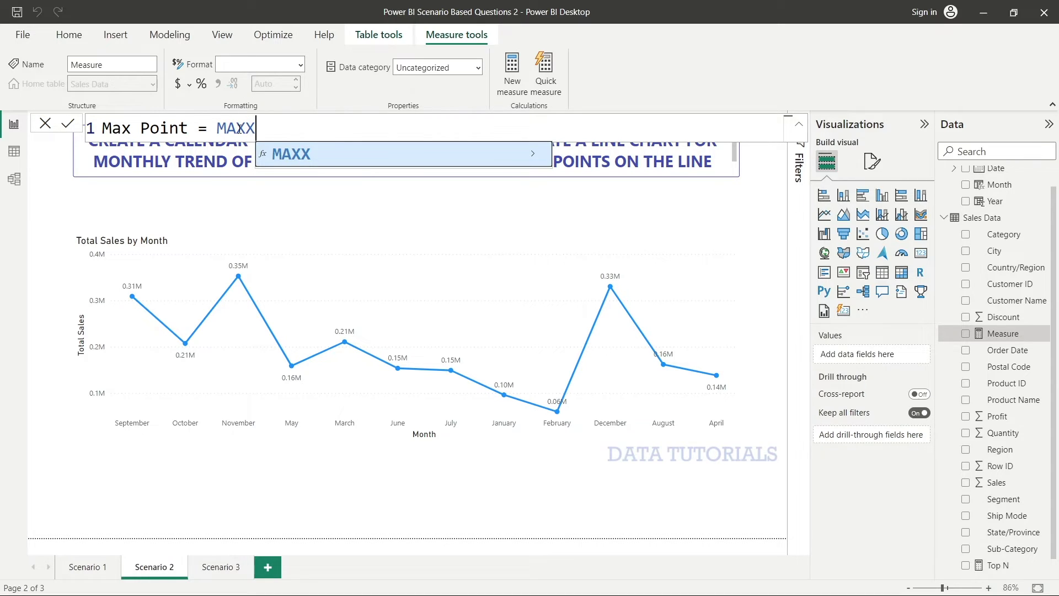
type("(")
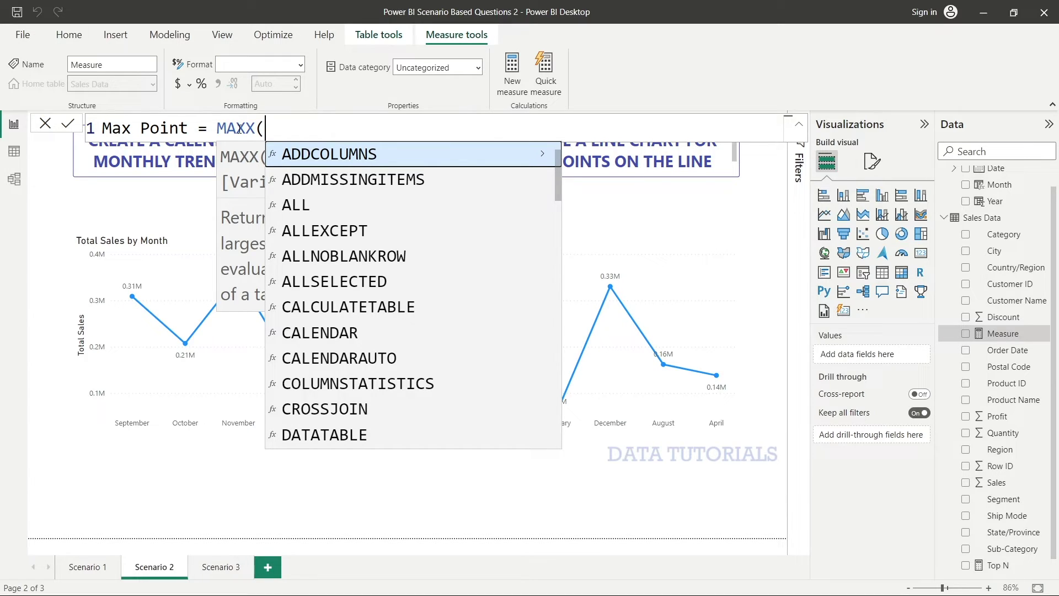
type("ALLS")
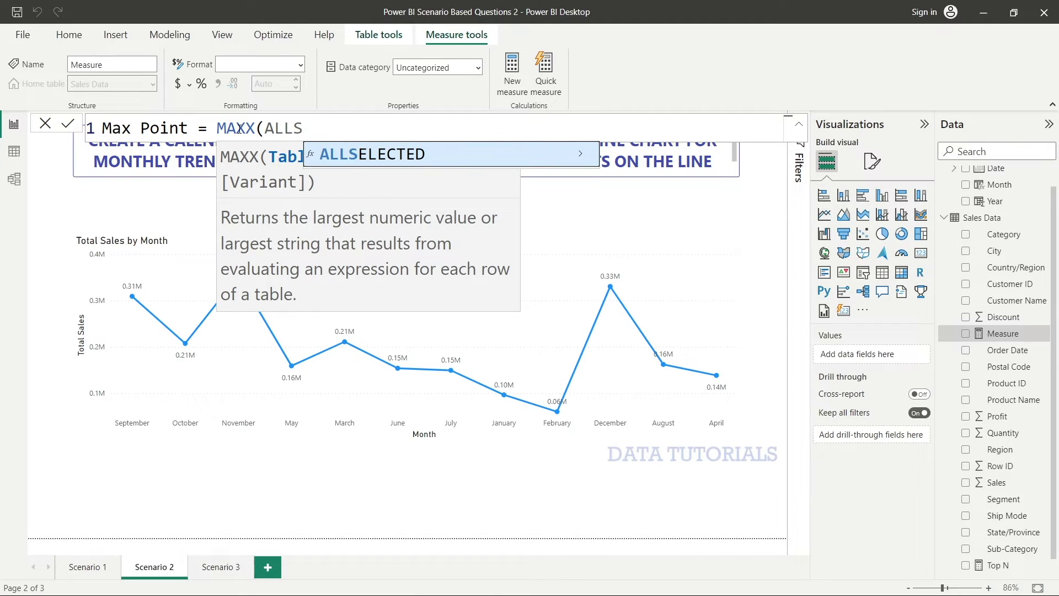
key("Tab")
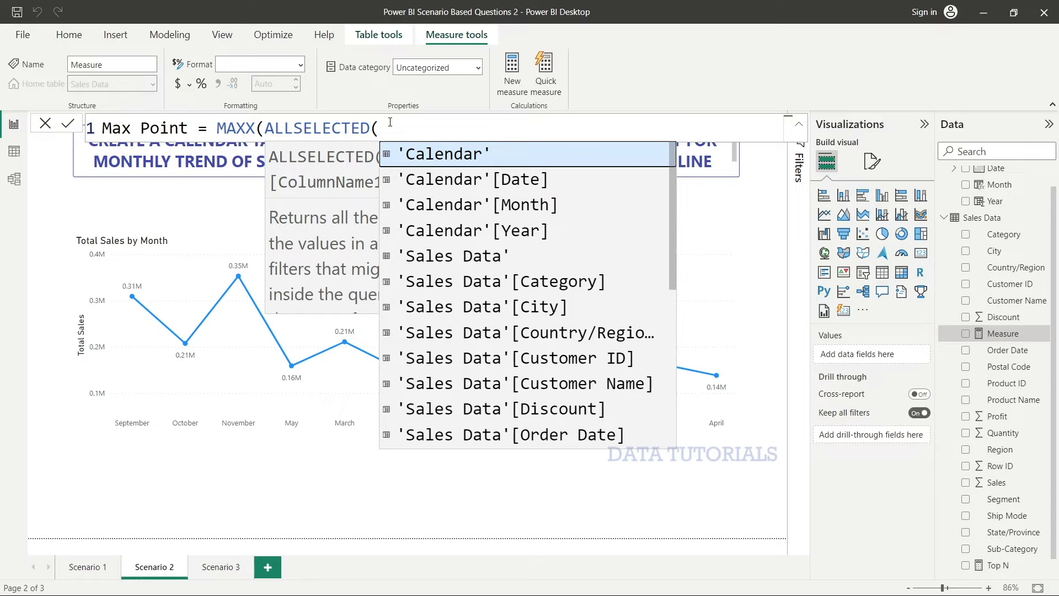
left_click(501, 205)
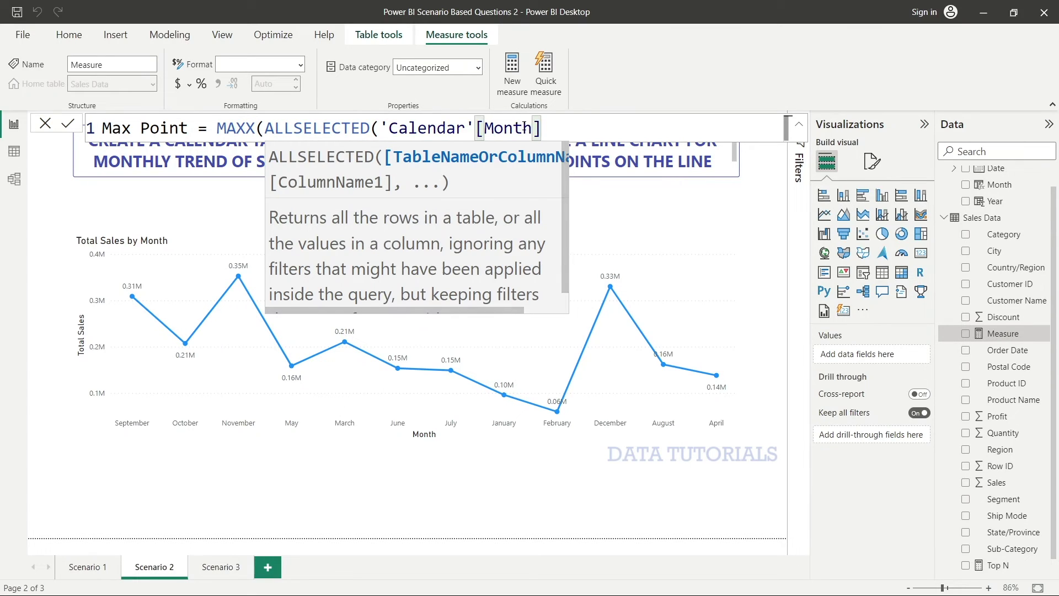
type(")")
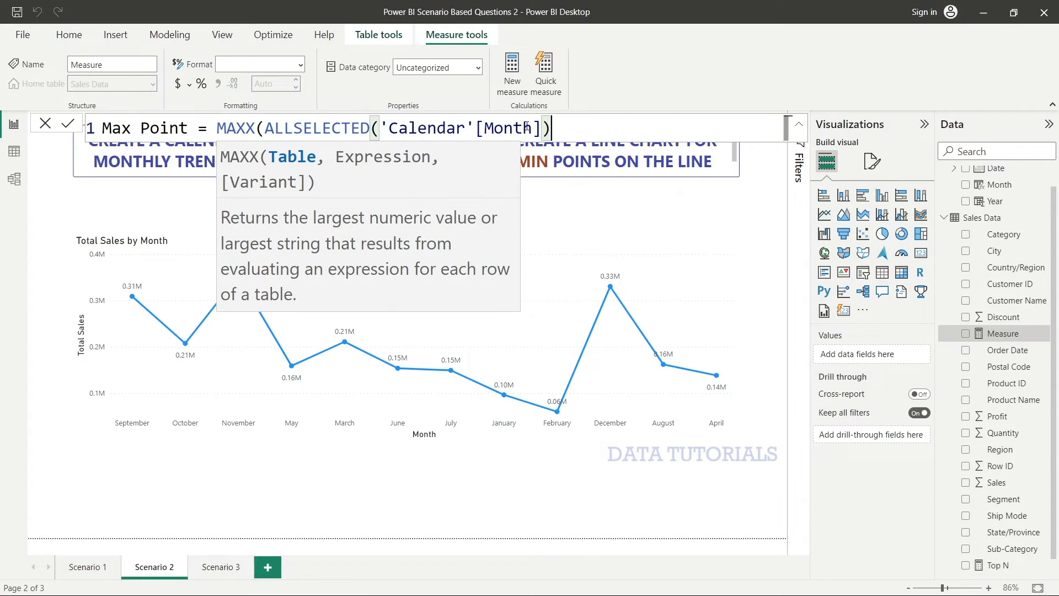
Add [Total Sales] as the MAXX expression and close the function
type(", ")
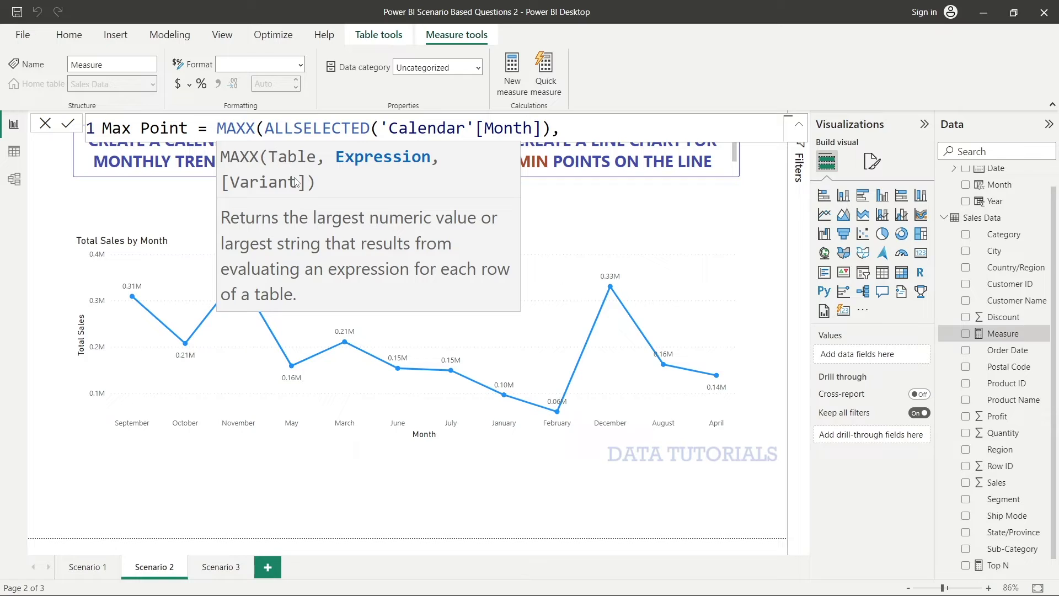
type("tot")
left_click(630, 154)
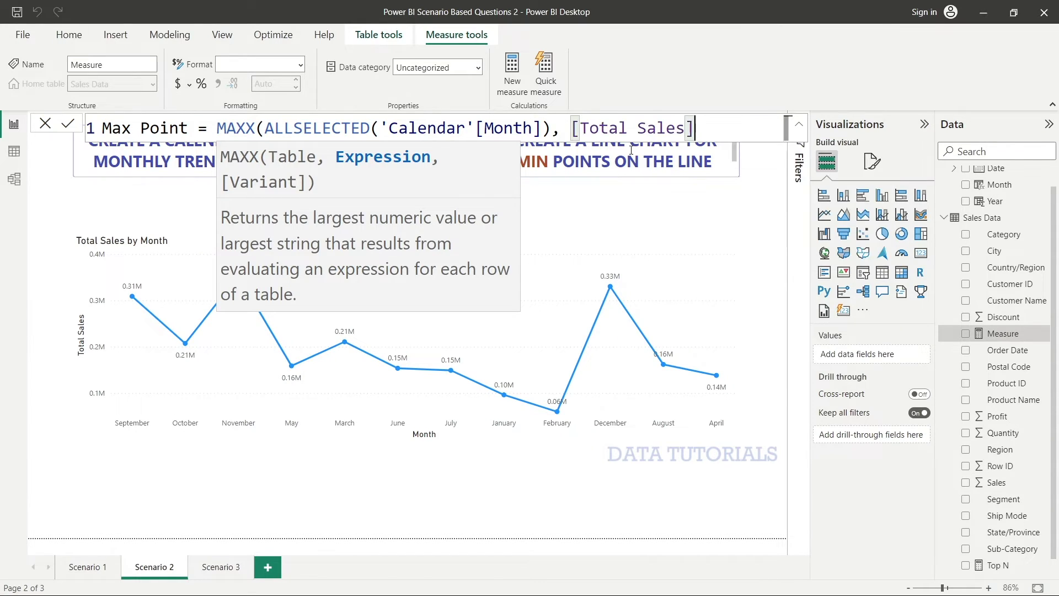
type(")")
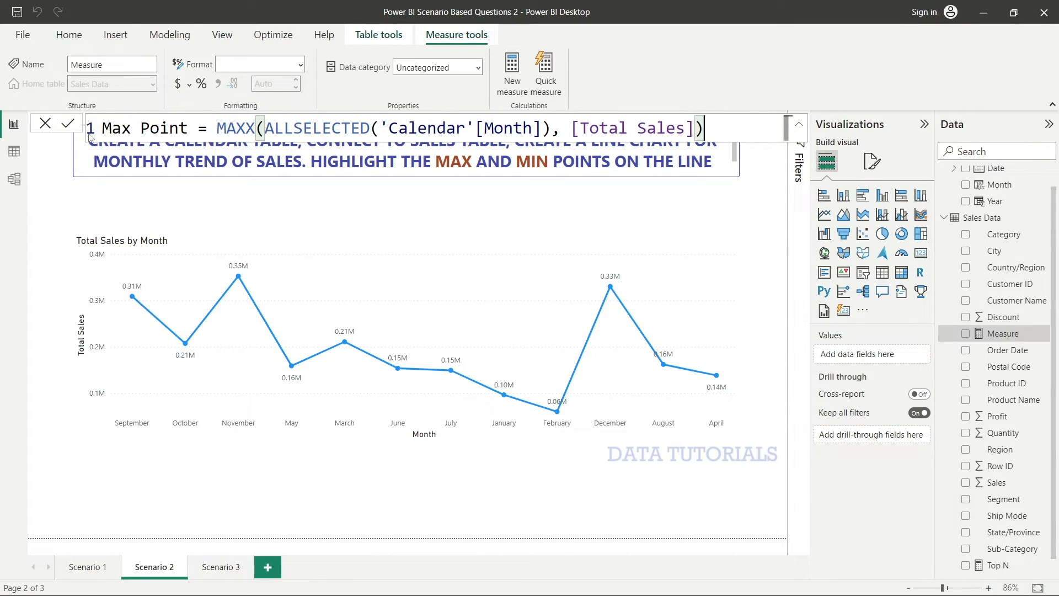
left_click_drag(611, 126, 665, 127)
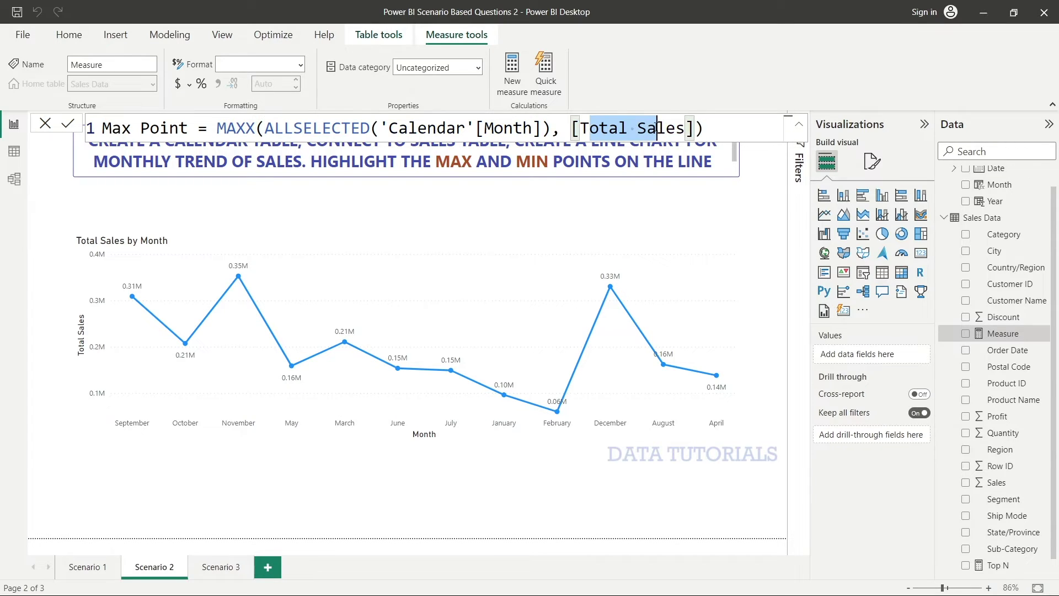
left_click(700, 128)
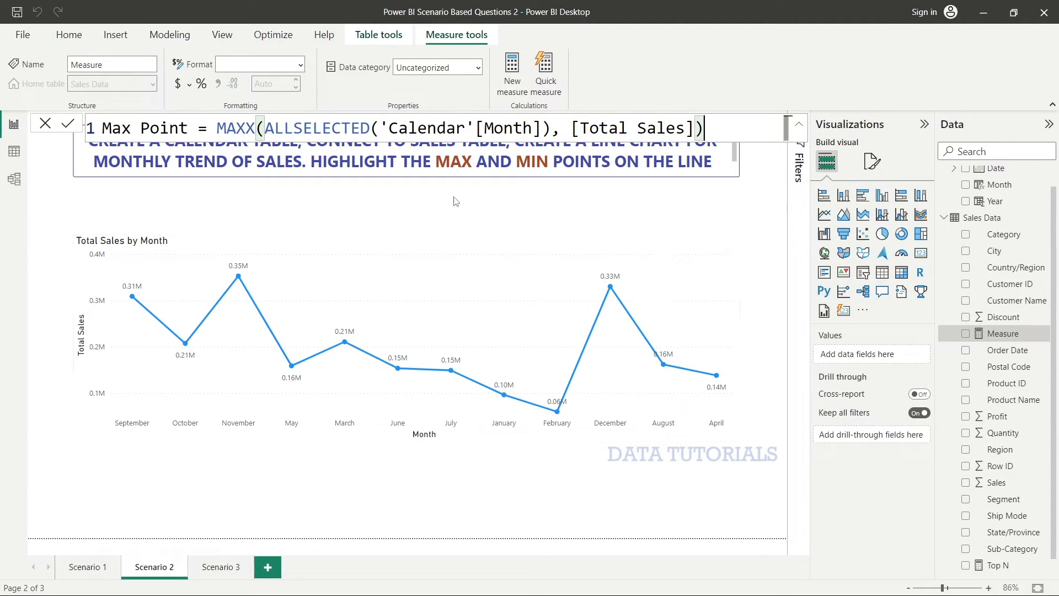
Put the MAXX expression inside an IF function and make the logical test compare it as equal to [Total Sales]
left_click(211, 129)
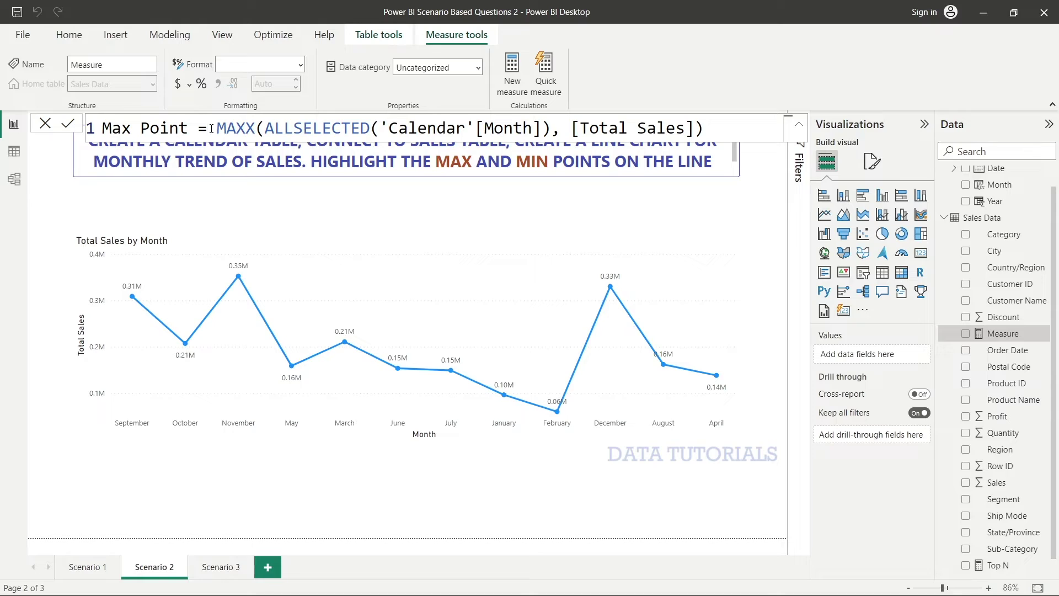
key("Right")
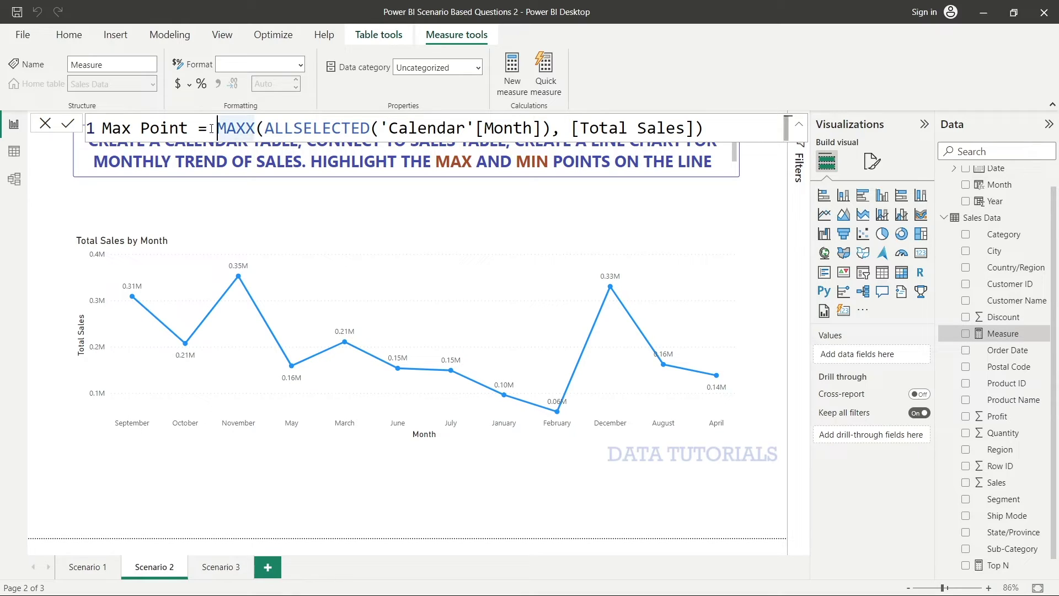
type("IF(")
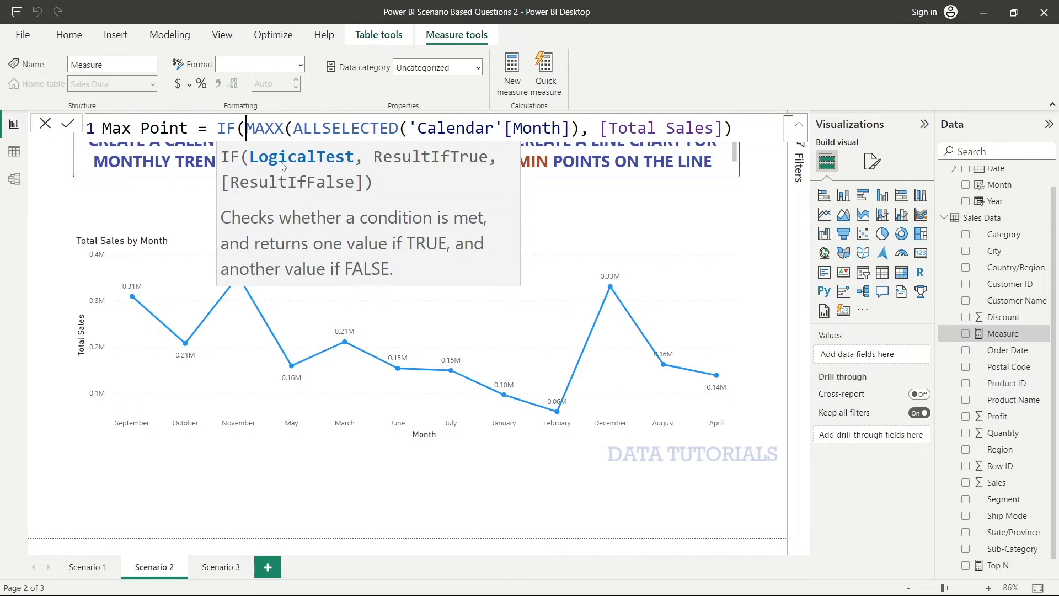
left_click(753, 134)
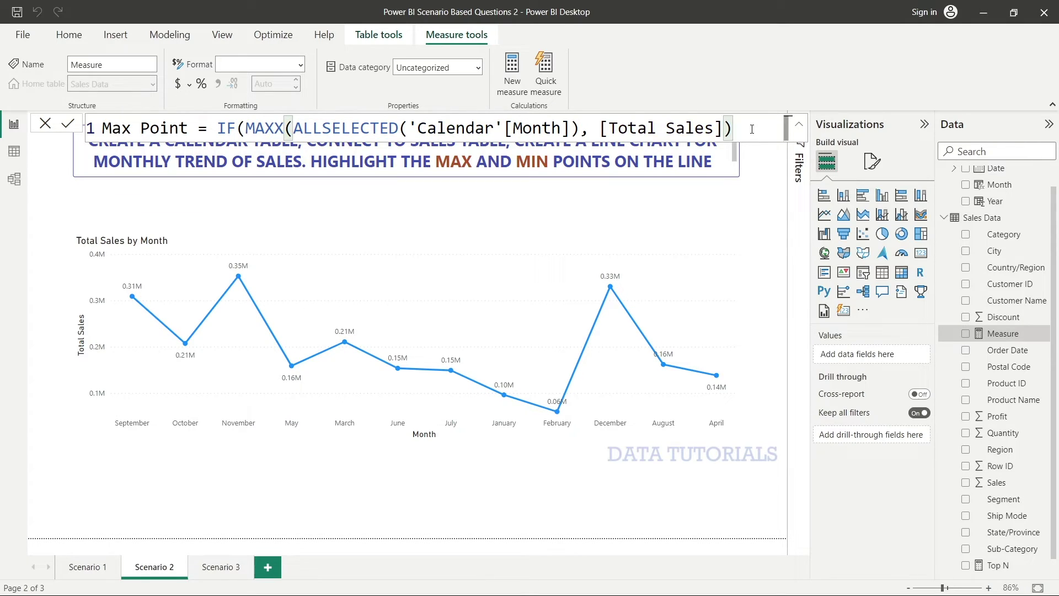
left_click_drag(246, 133, 733, 131)
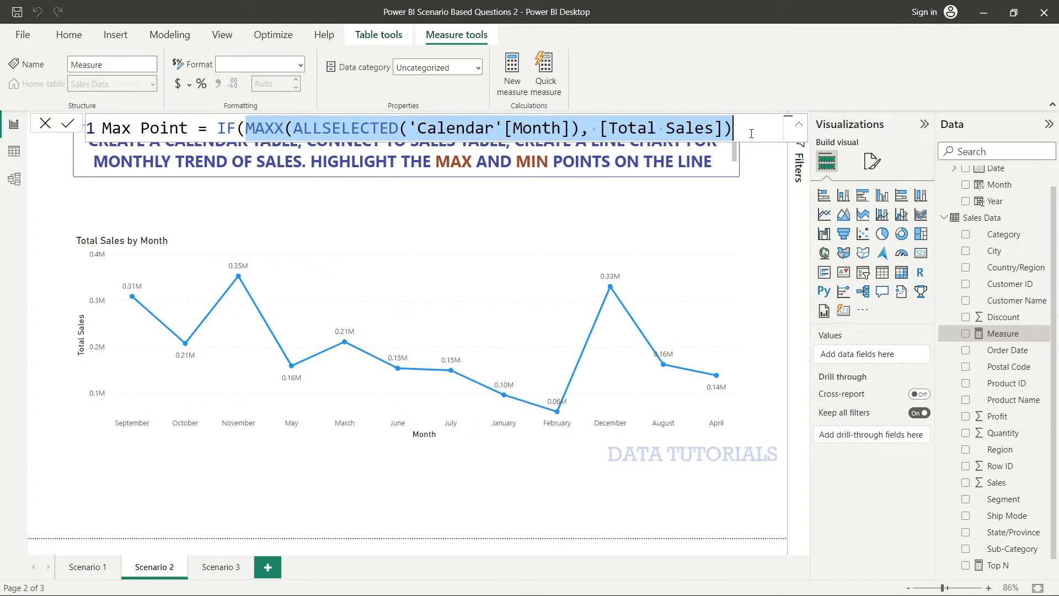
left_click(747, 129)
type("= ")
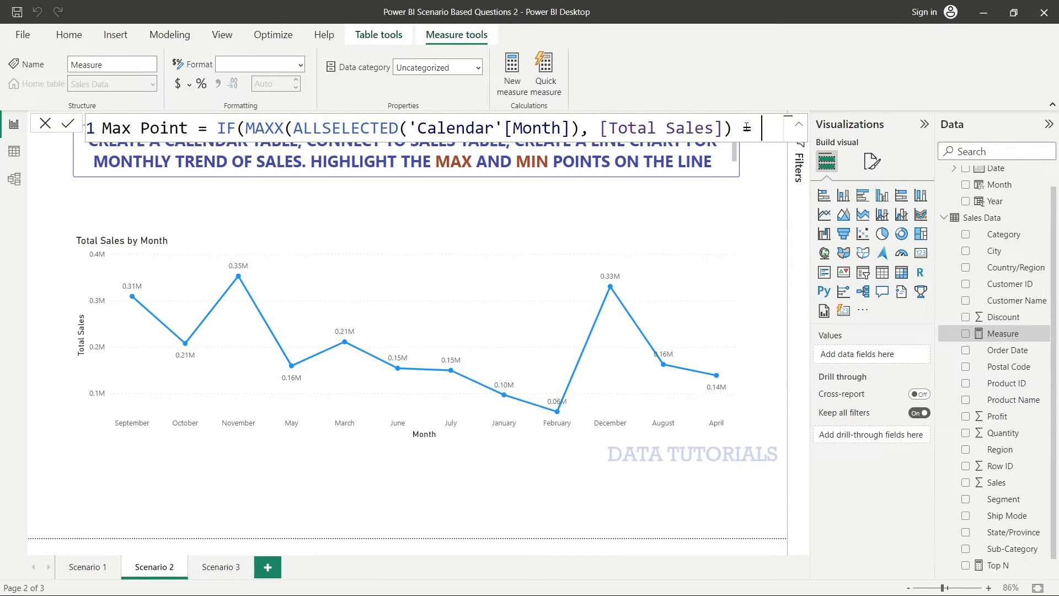
type("tot")
key("Tab")
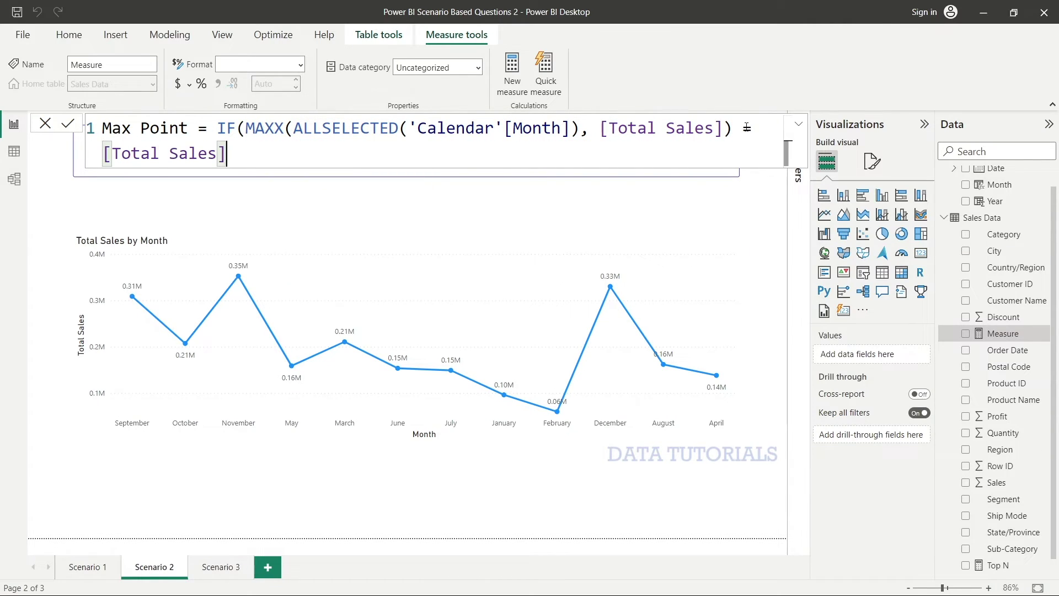
key("ctrl+shift+Right")
key("ctrl+shift+Right")
key("ctrl+shift+Right")
key("ctrl+shift+Right")
key("ctrl+shift+Right")
key("ctrl+shift+Right")
key("ctrl+shift+Right")
key("ctrl+shift+Right")
key("ctrl+shift+Right")
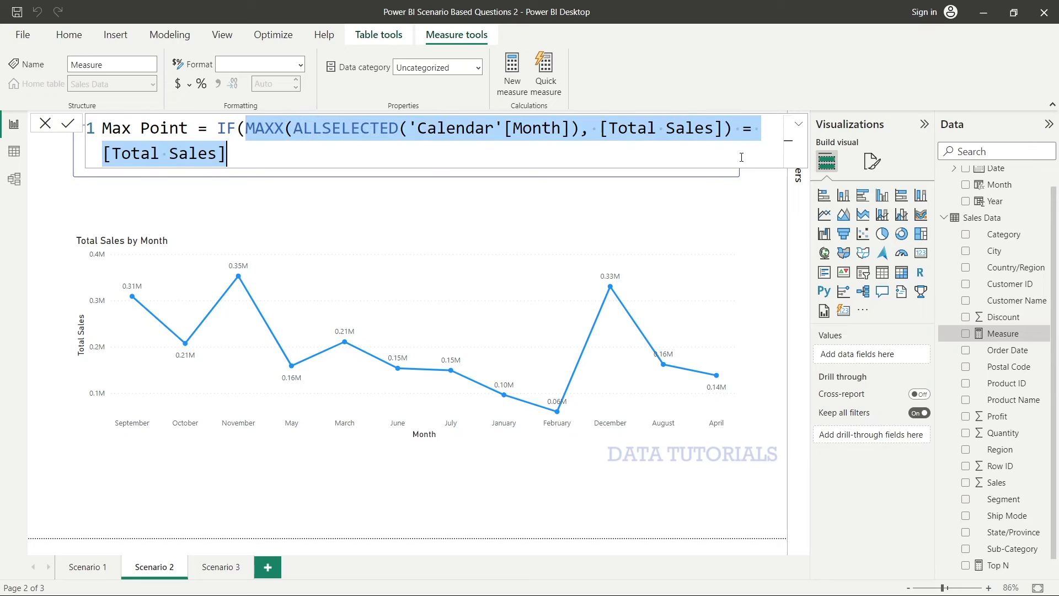
key("ctrl+shift+Left")
key("ctrl+shift+Left")
Copy the MAXX(ALLSELECTED('Calendar'[Month]), [Total Sales]) expression into the IF function as its result if true
left_click(281, 158)
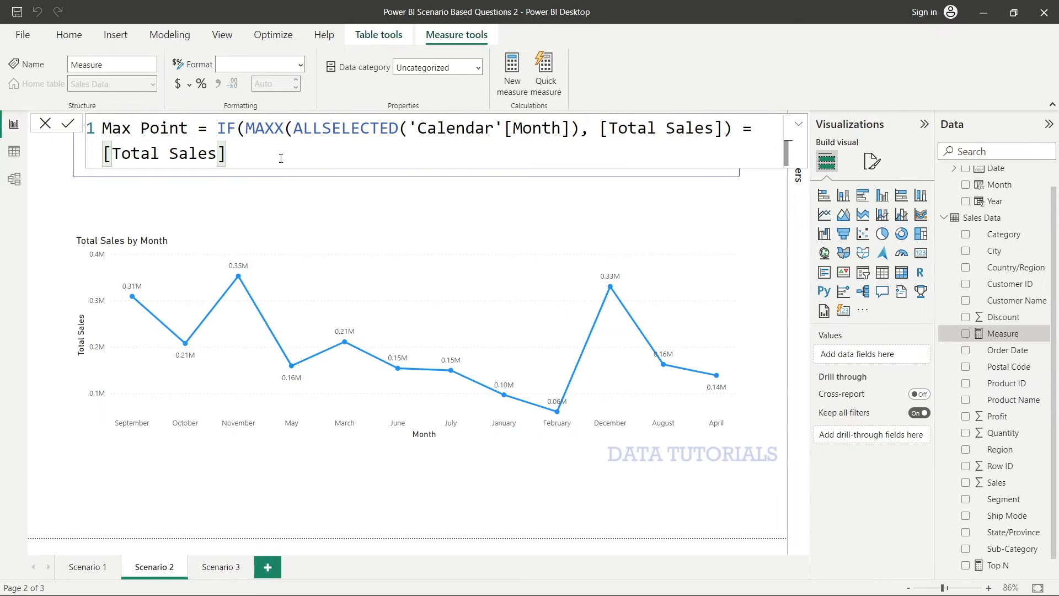
type(",")
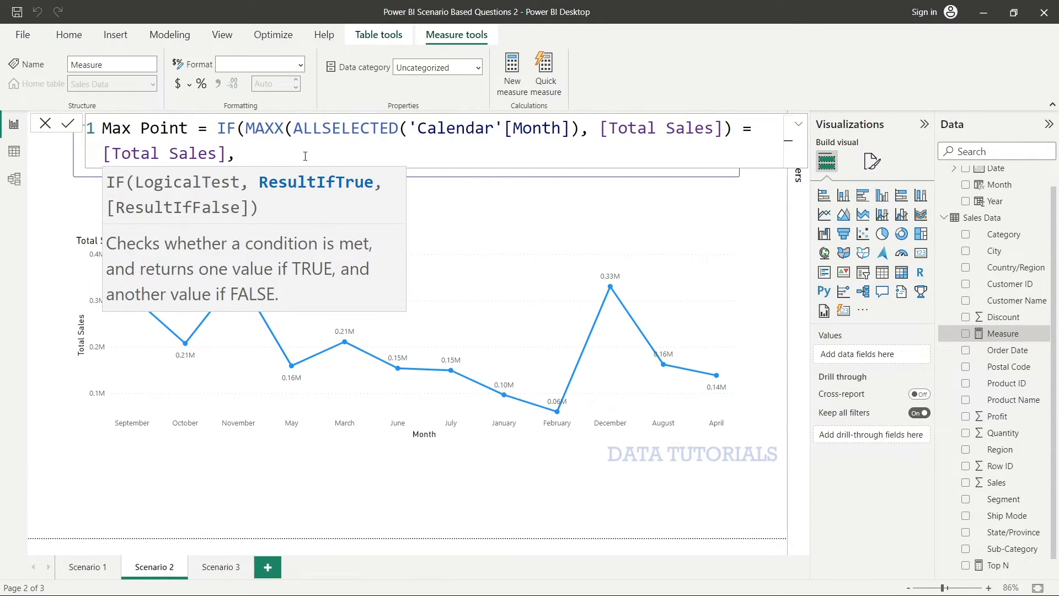
left_click_drag(249, 129, 738, 126)
key("ctrl+c")
left_click(251, 154)
key("ctrl+v")
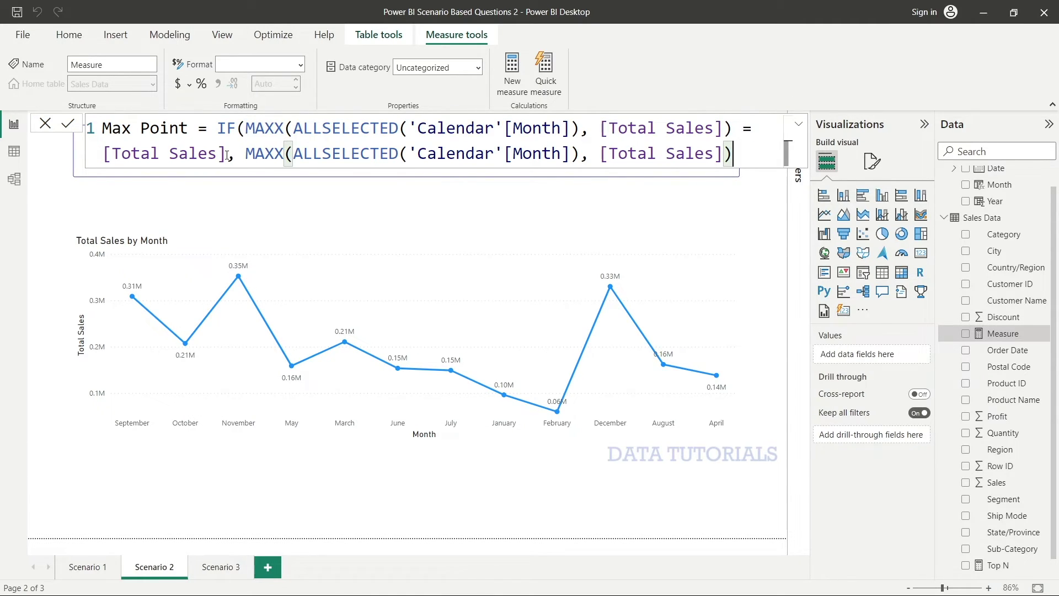
left_click_drag(226, 155, 736, 154)
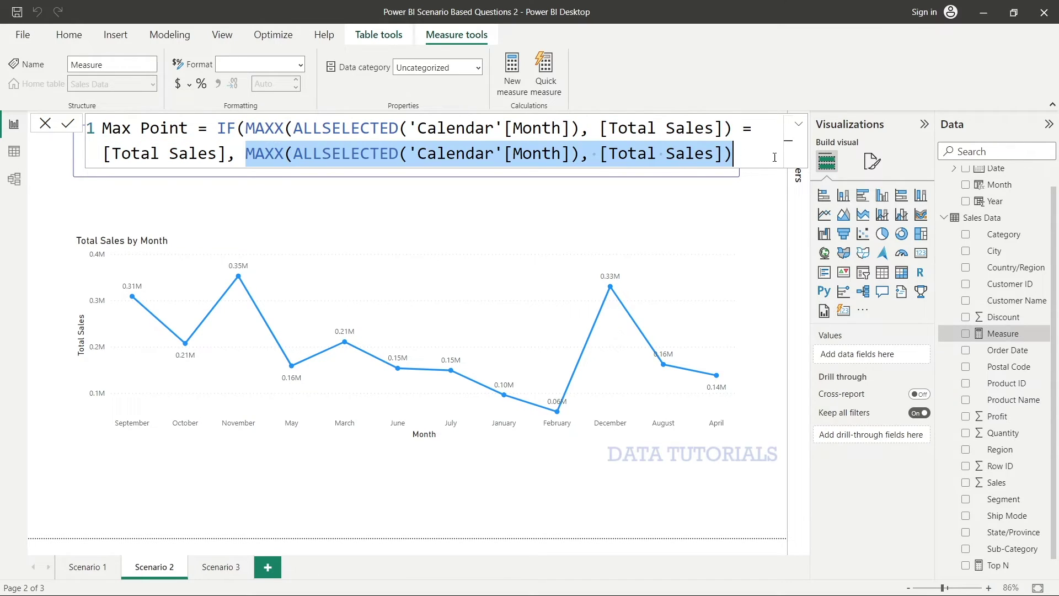
left_click(741, 155)
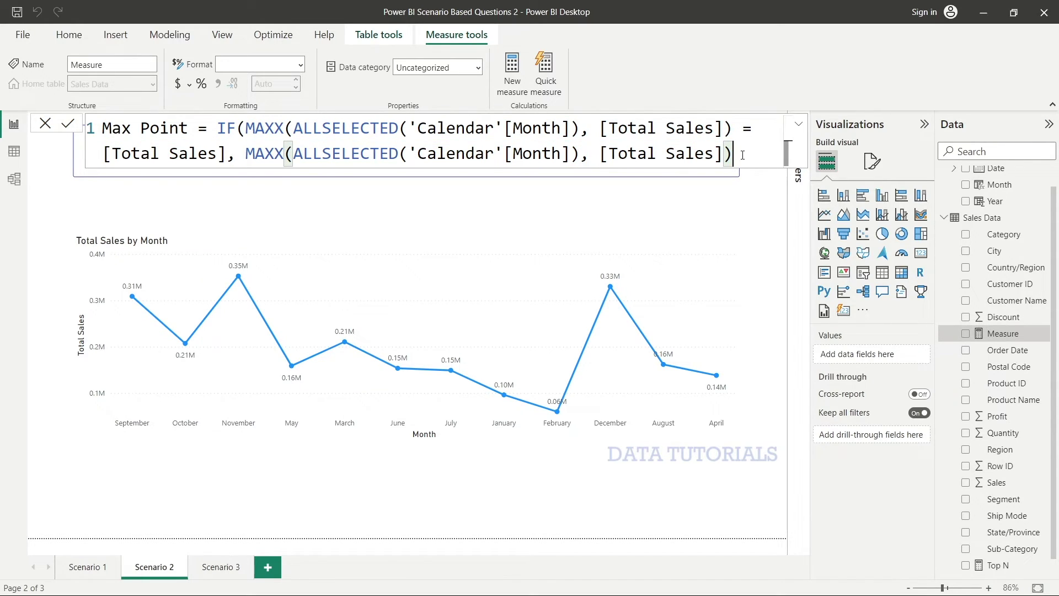
Complete the Max Point formula with BLANK() as the IF function's result if false and commit the measure
type(",")
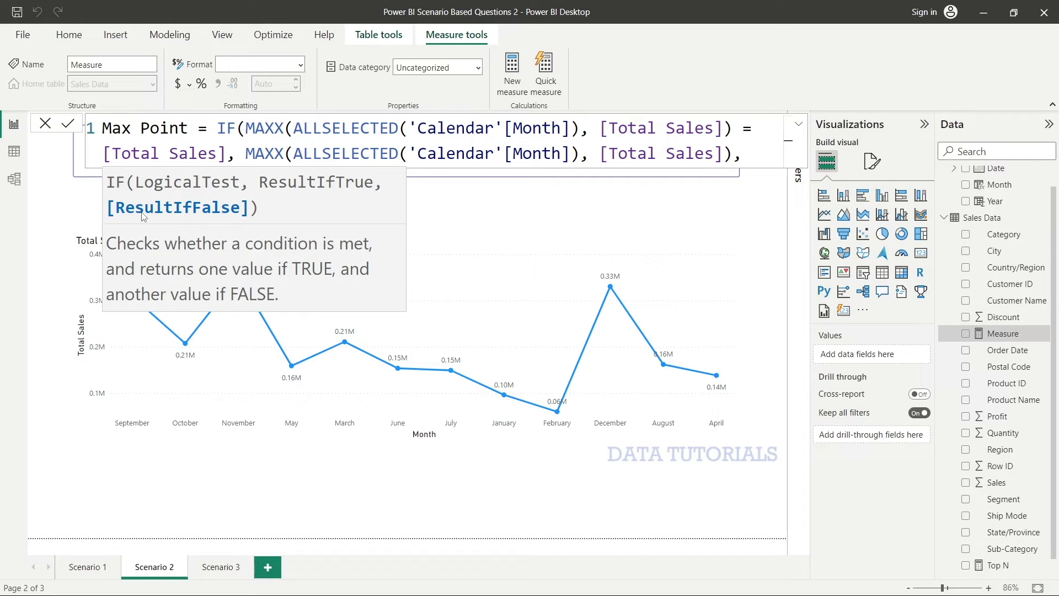
type("v")
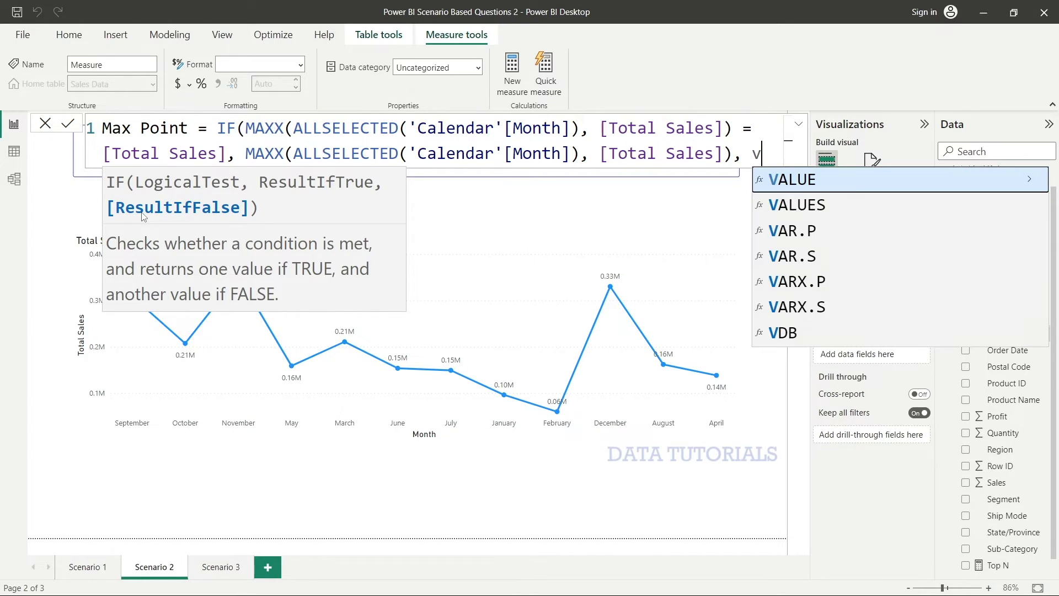
key("BackSpace")
type("bl")
key("Tab")
type(")")
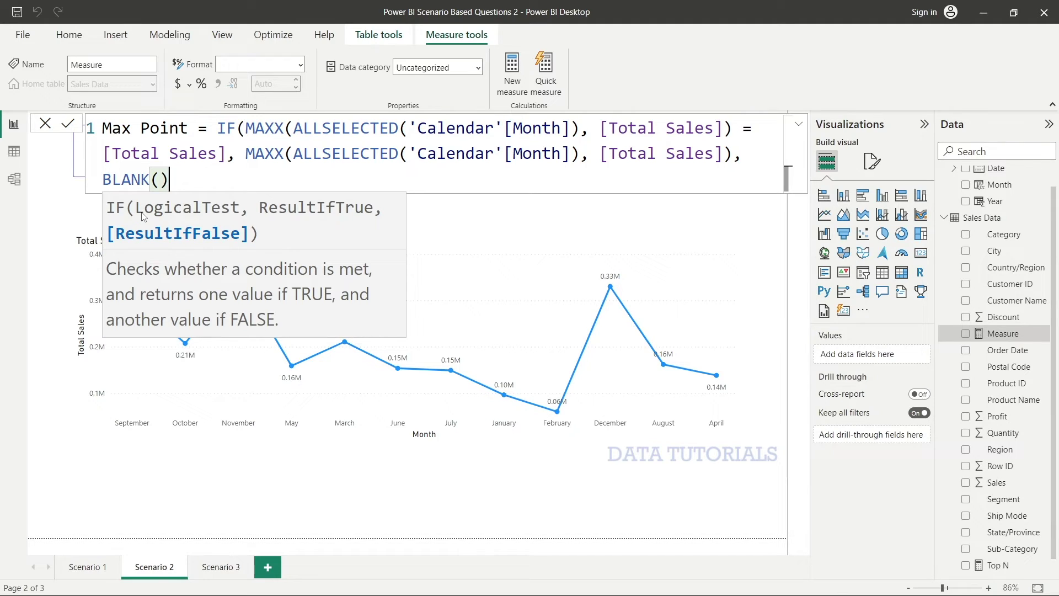
type(")")
key("Return")
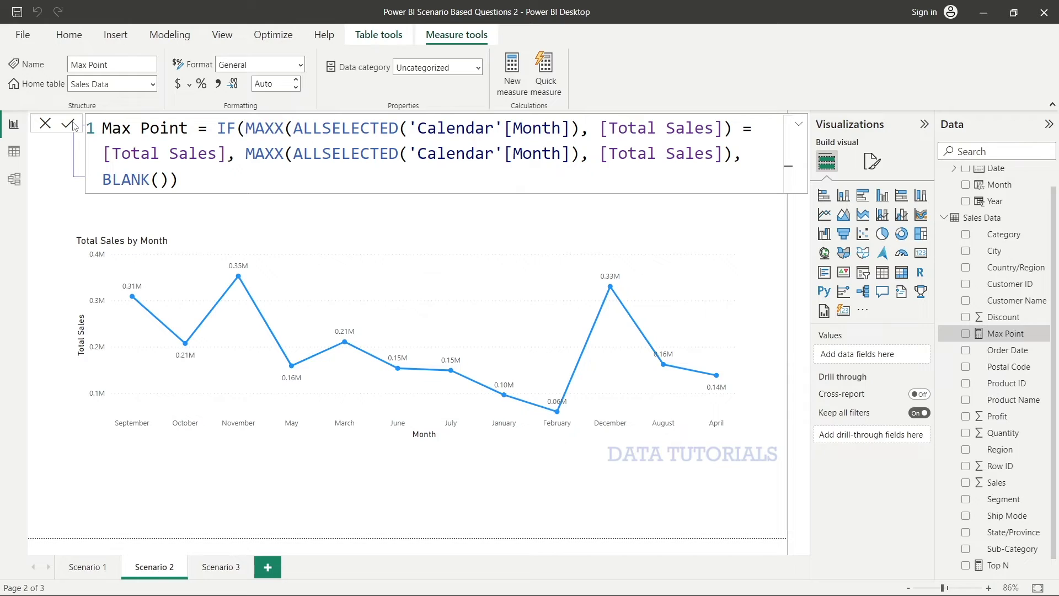
left_click(47, 126)
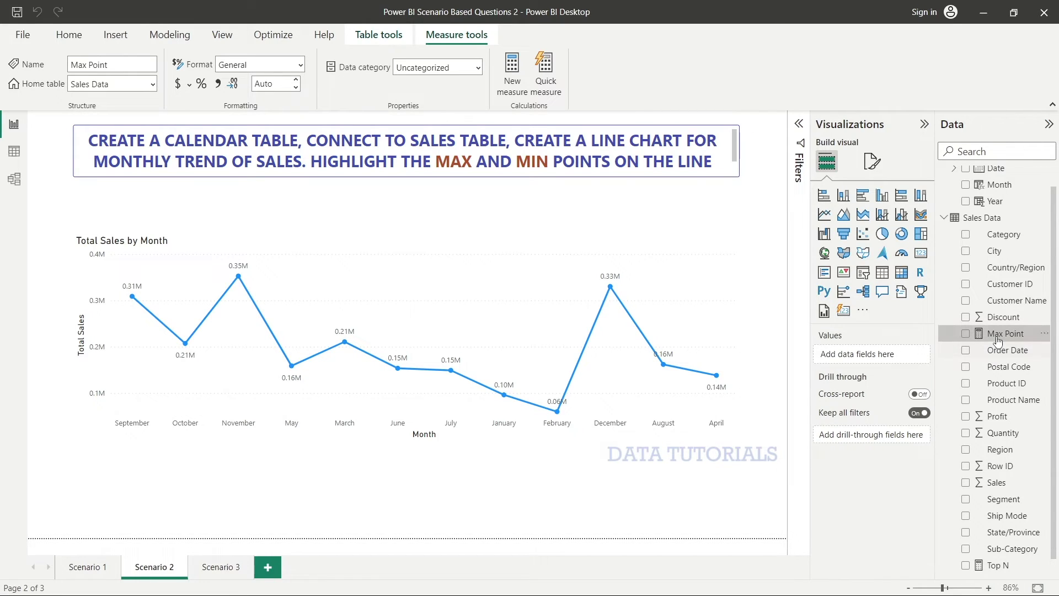
Add the Max Point measure to the line chart's Y-axis beneath Total Sales
left_click_drag(996, 334, 988, 339)
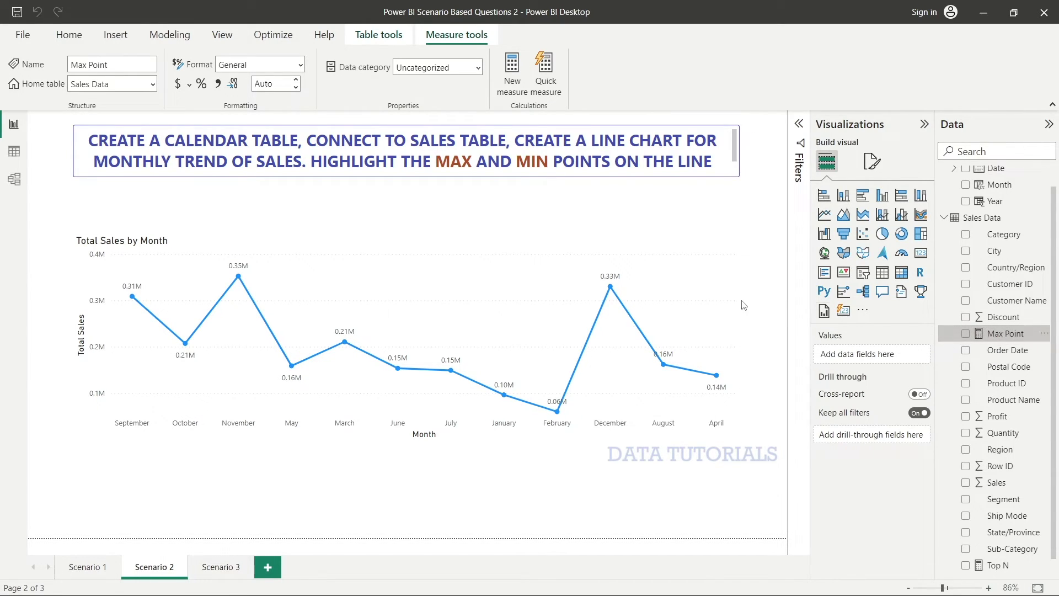
left_click(681, 249)
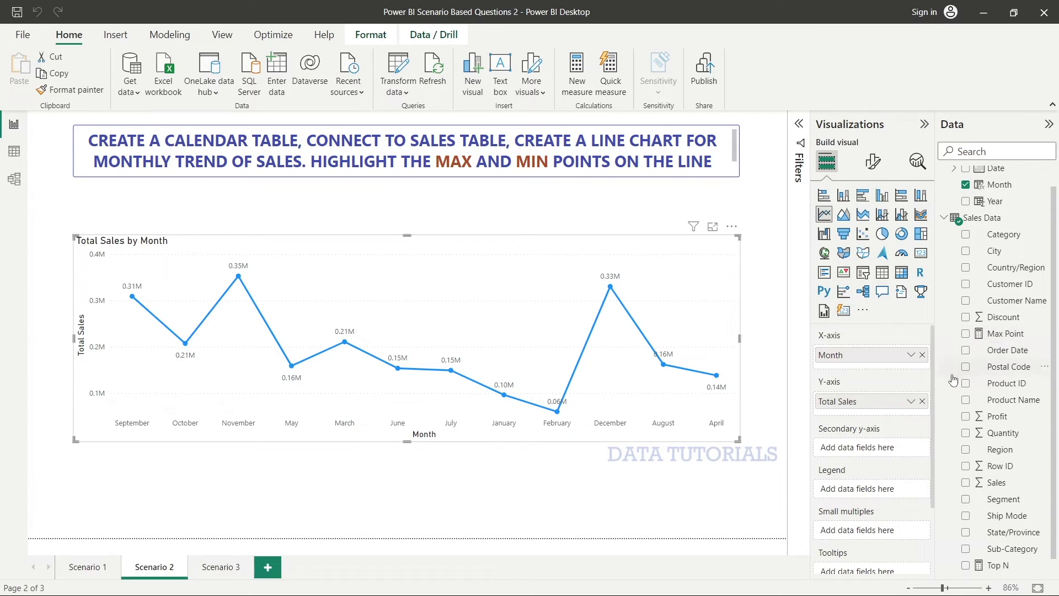
left_click_drag(1003, 338, 882, 405)
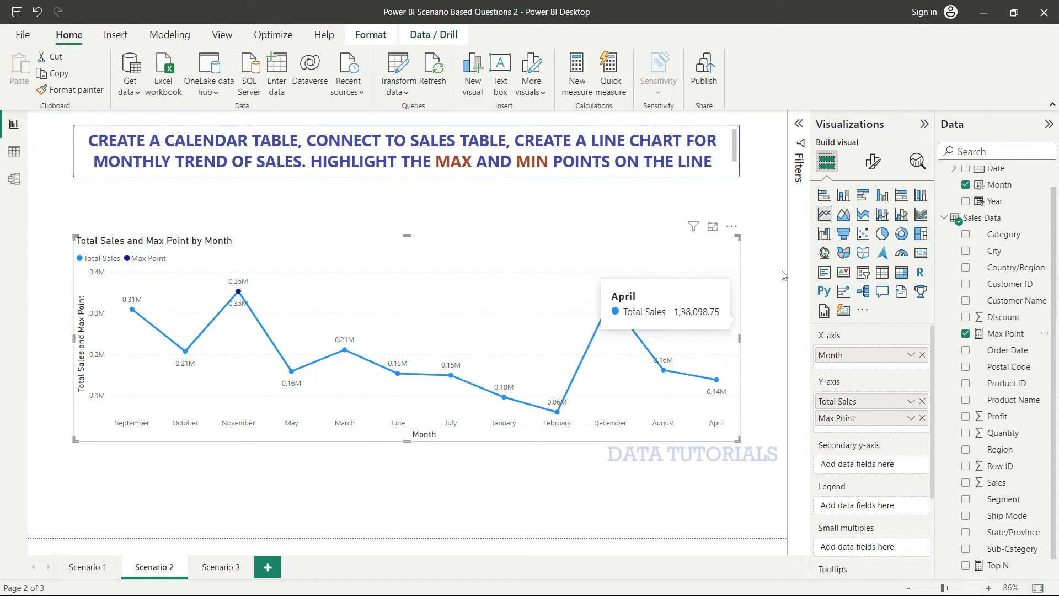
Turn off the line chart's data labels for the Total Sales series only
left_click(877, 164)
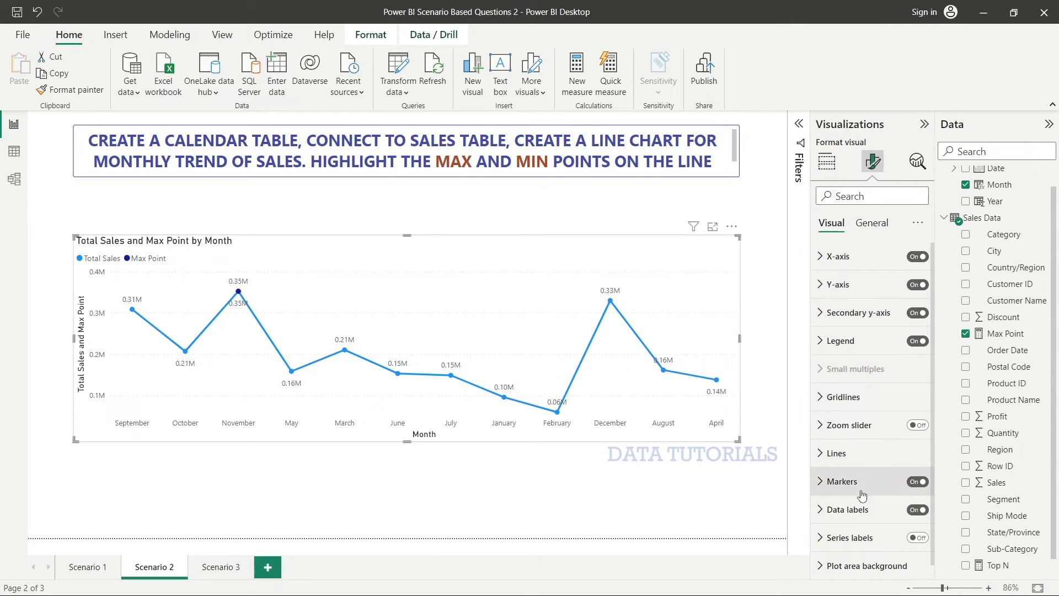
left_click(850, 509)
scroll(852, 492, "down", 3)
scroll(851, 492, "down", 2)
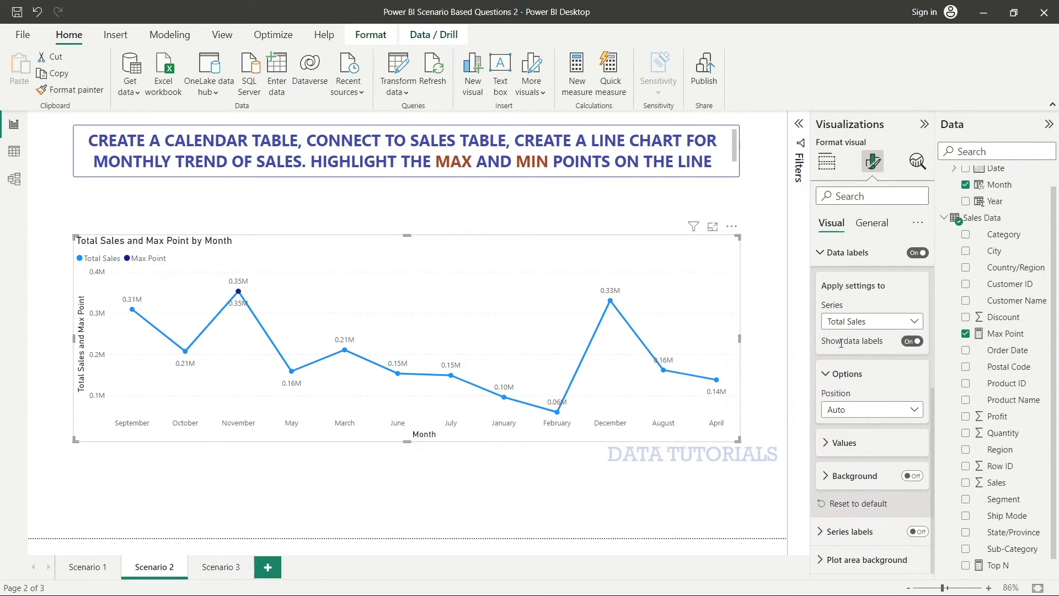
left_click(843, 325)
left_click(843, 325)
left_click(913, 341)
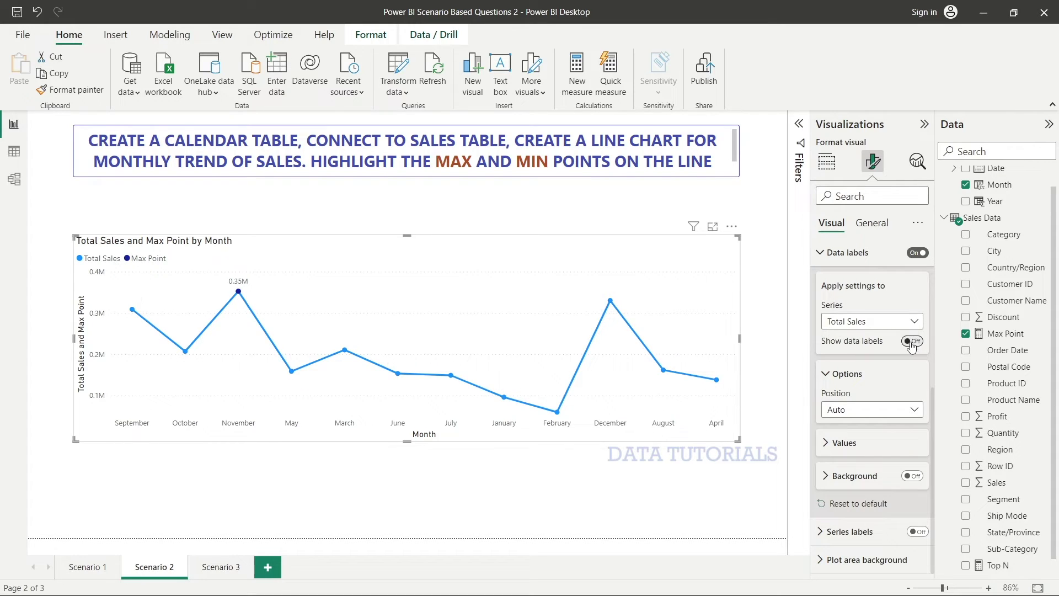
Check the data label settings of the Max Point series and inspect the November point on the chart
left_click(861, 325)
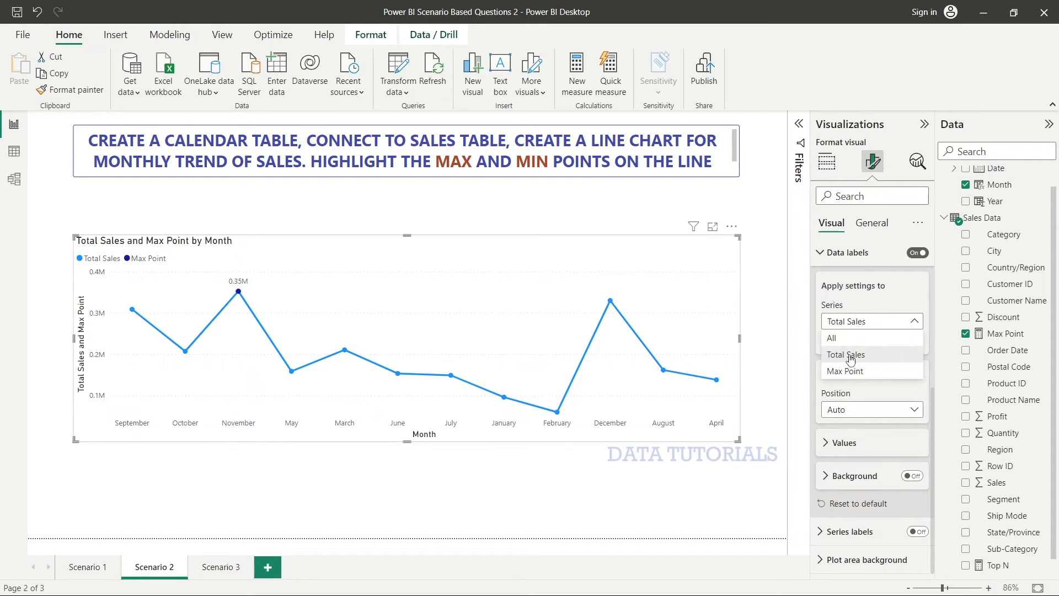
left_click(847, 372)
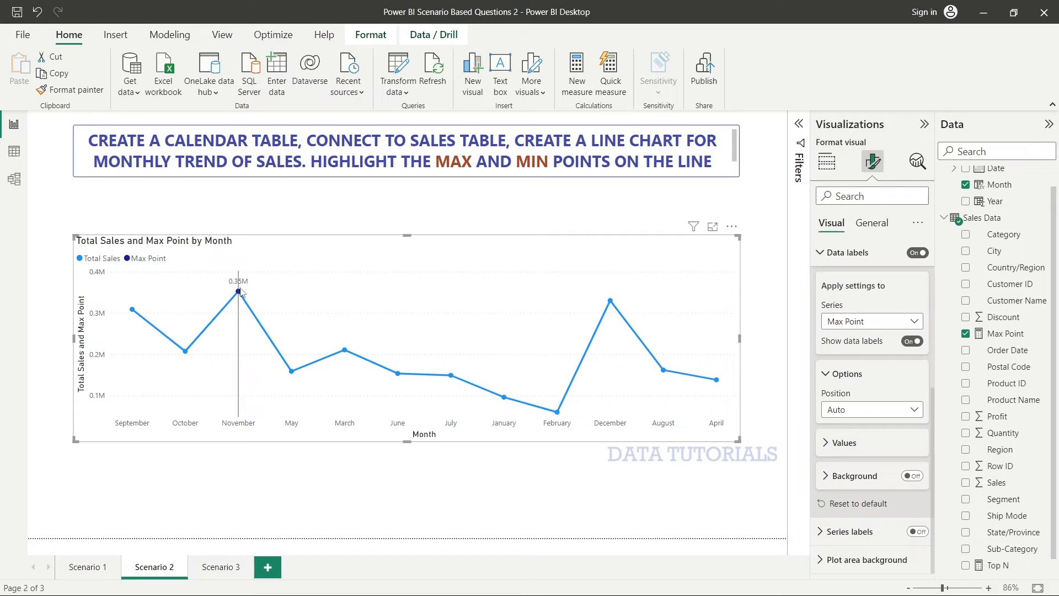
key("Escape")
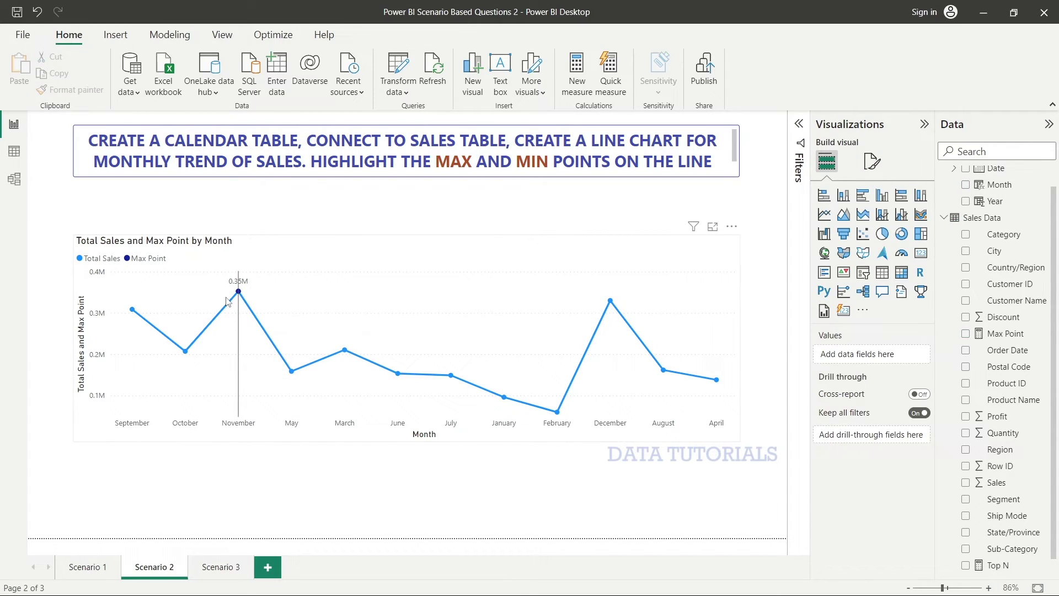
mouse_move(239, 292)
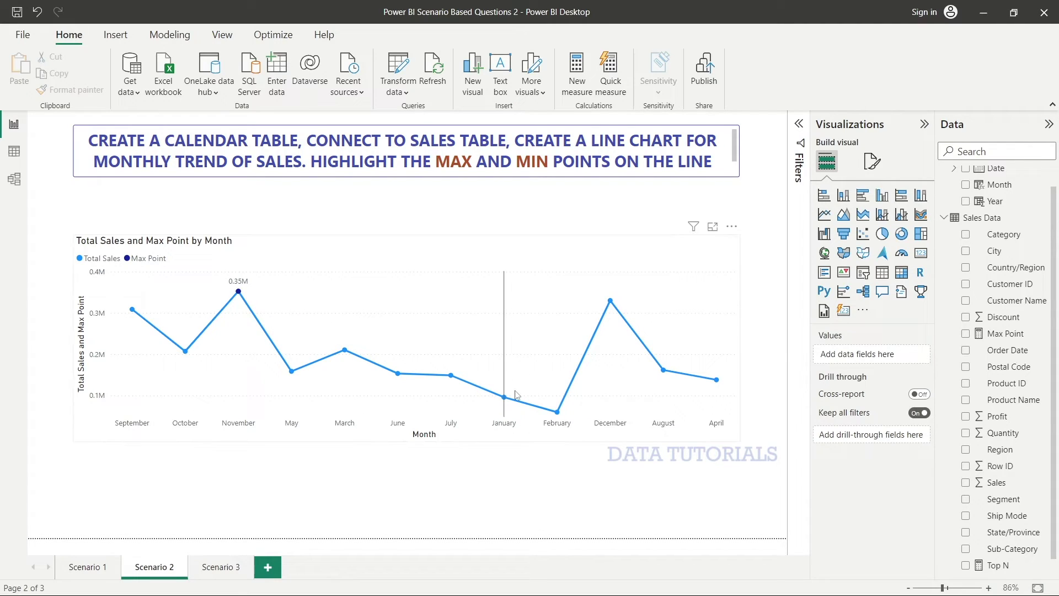
Copy the whole Max Point formula into a new measure in the Sales Data table
left_click(480, 248)
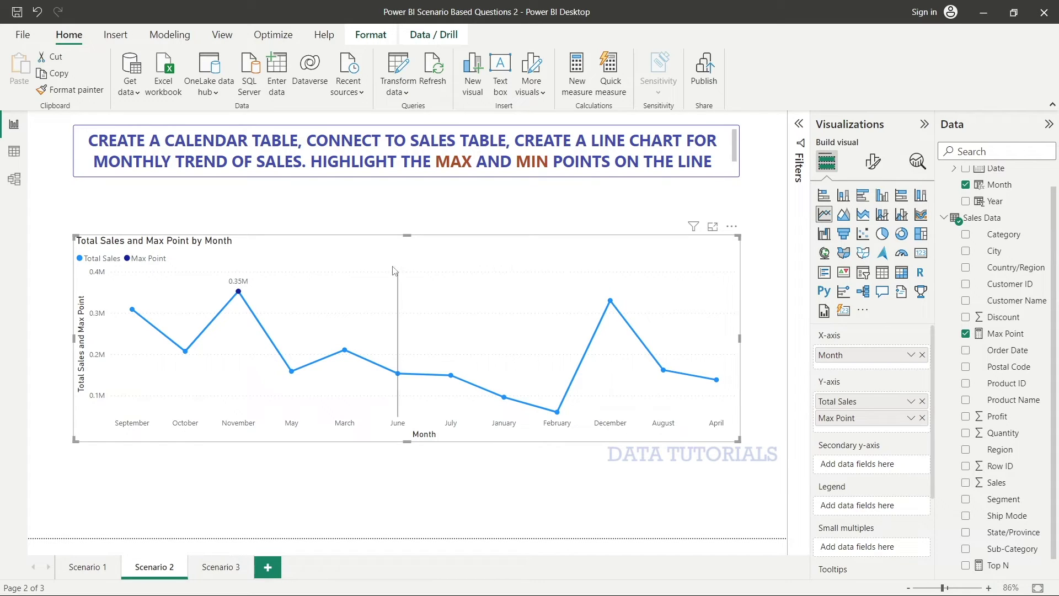
left_click(1004, 337)
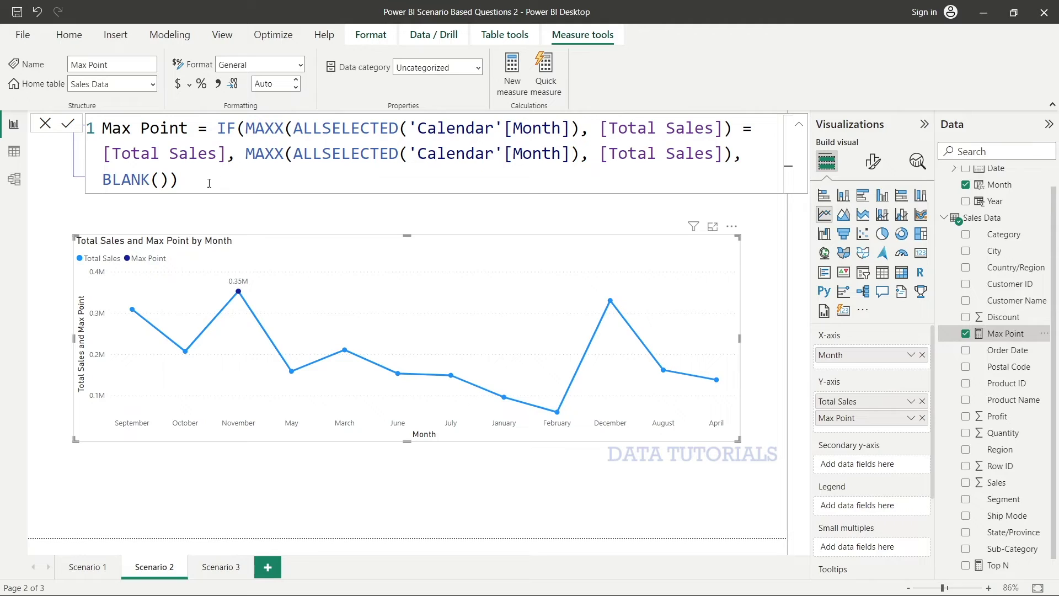
left_click_drag(209, 183, 102, 128)
key("ctrl+c")
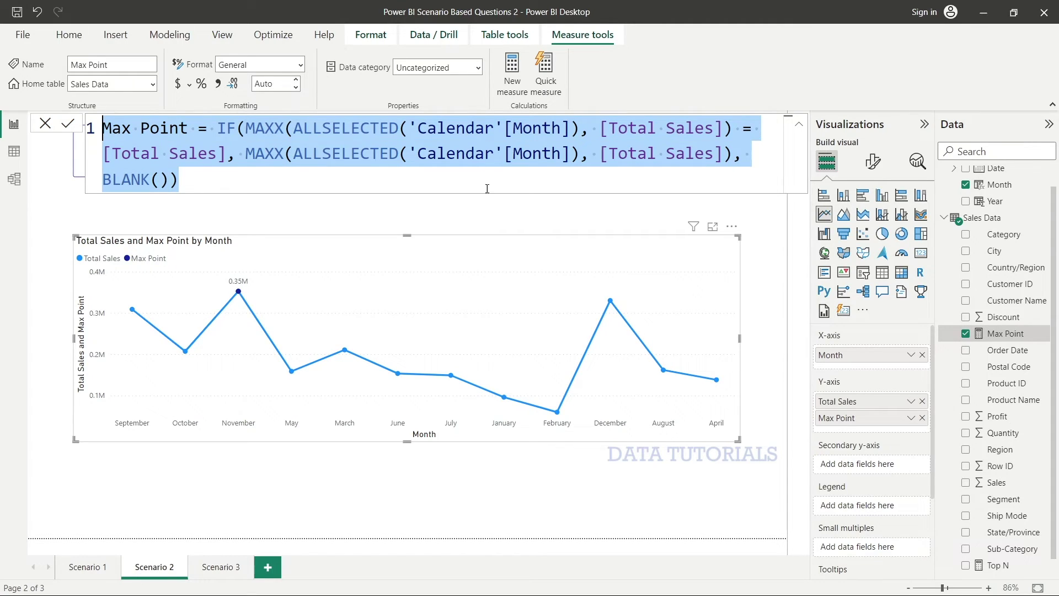
right_click(991, 339)
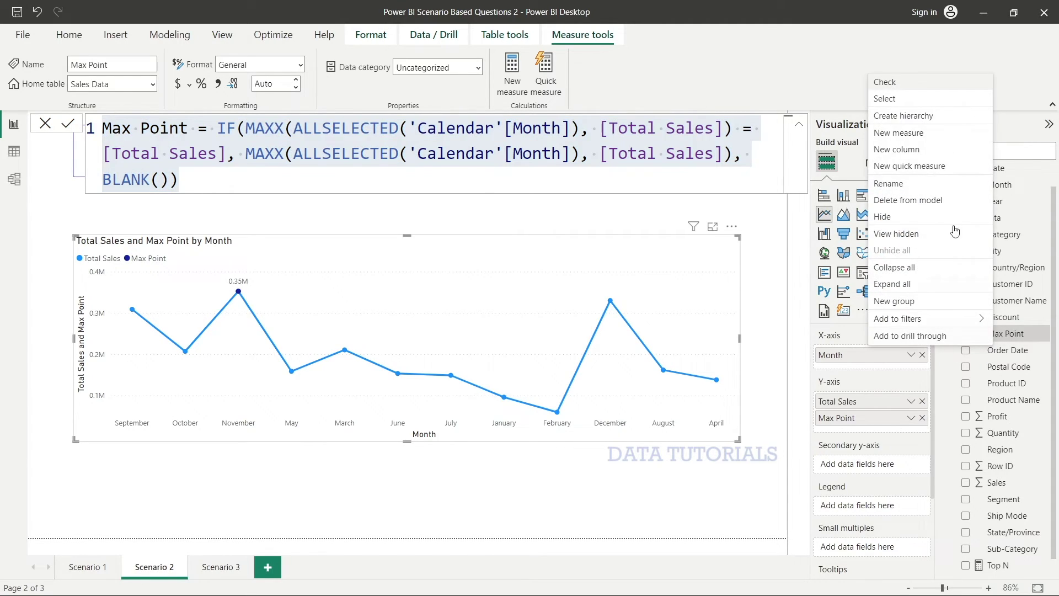
left_click(913, 131)
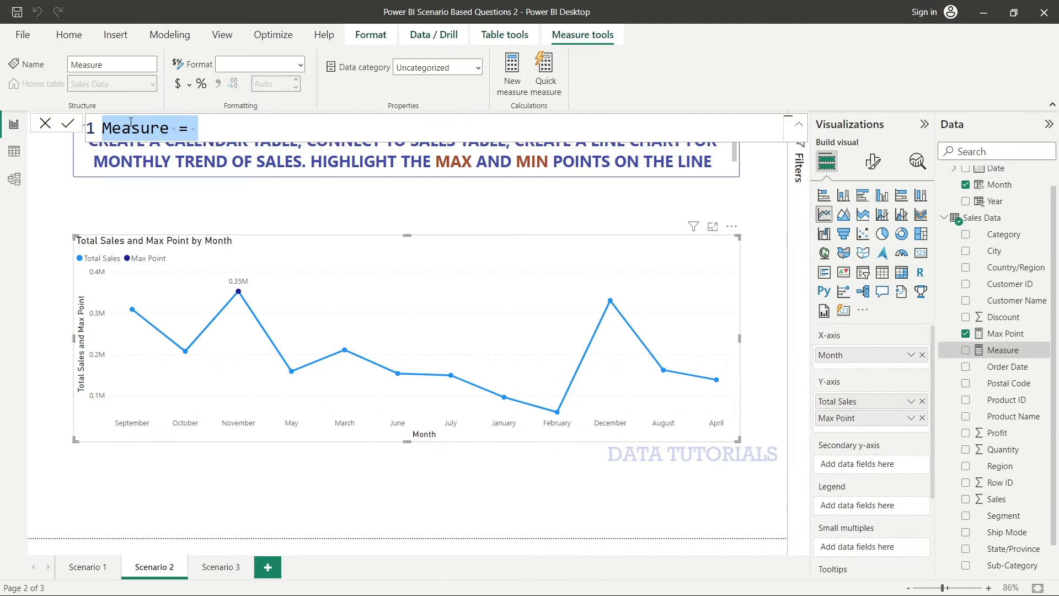
key("ctrl+v")
Change the measure name in the pasted formula to Min Point
left_click_drag(121, 129, 132, 129)
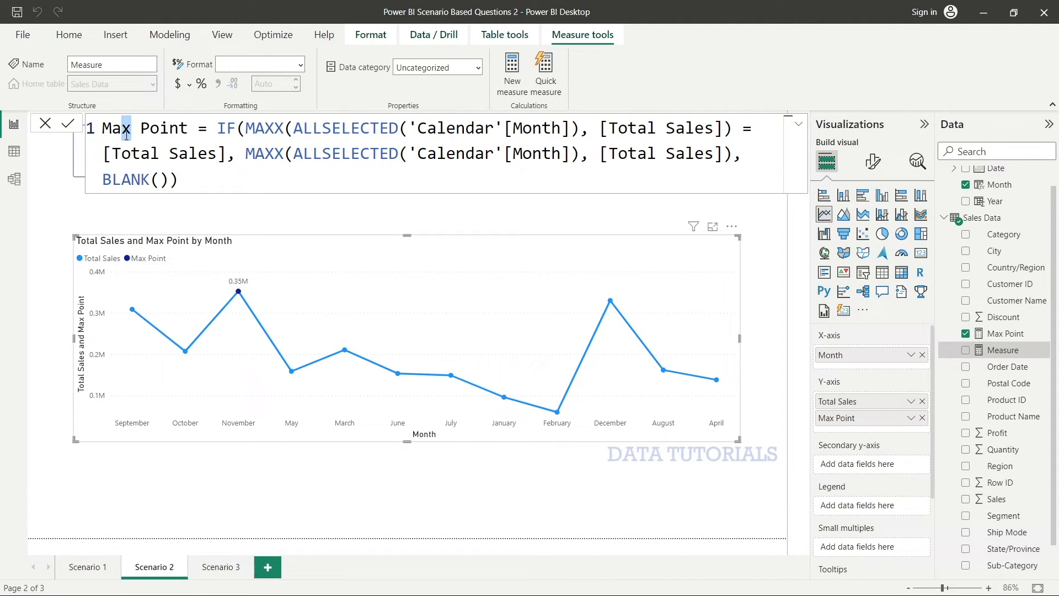
key("BackSpace")
key("BackSpace")
type("in")
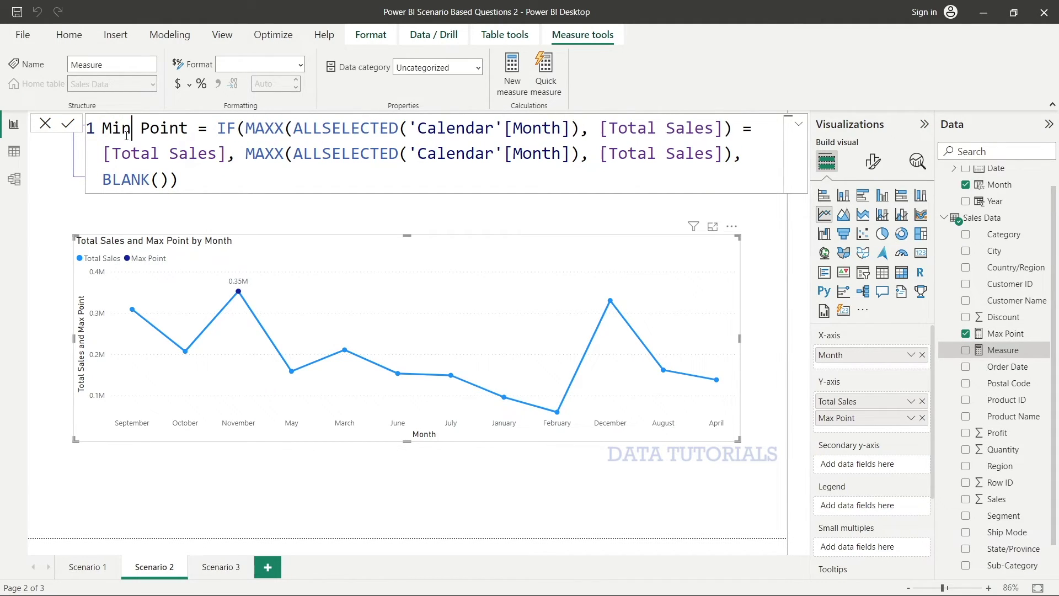
Replace both MAXX functions in the Min Point formula with MINX and commit the measure
left_click_drag(284, 130, 257, 130)
type("IN")
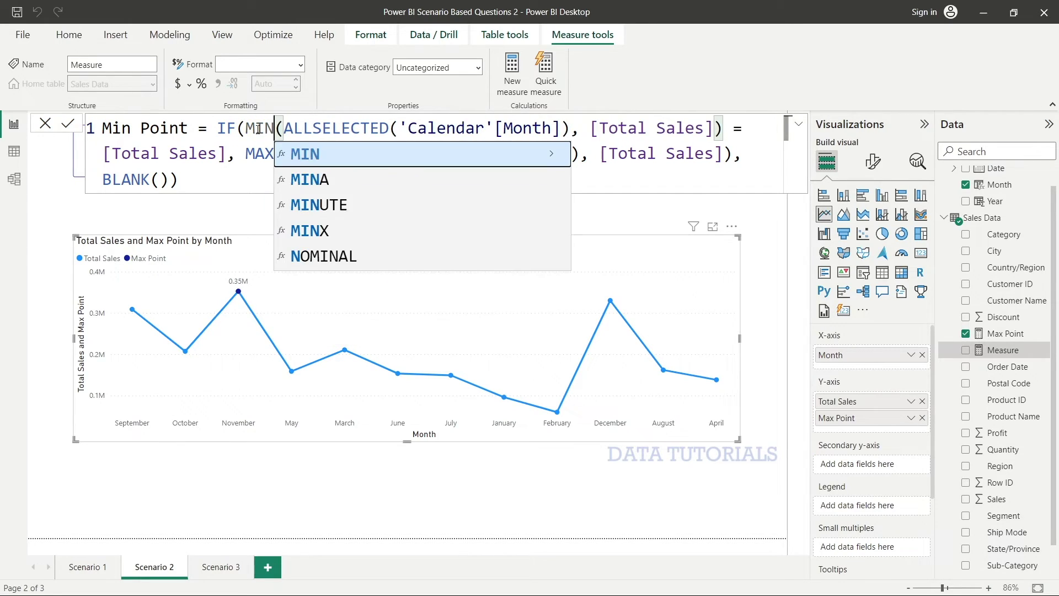
type("X")
key("Right")
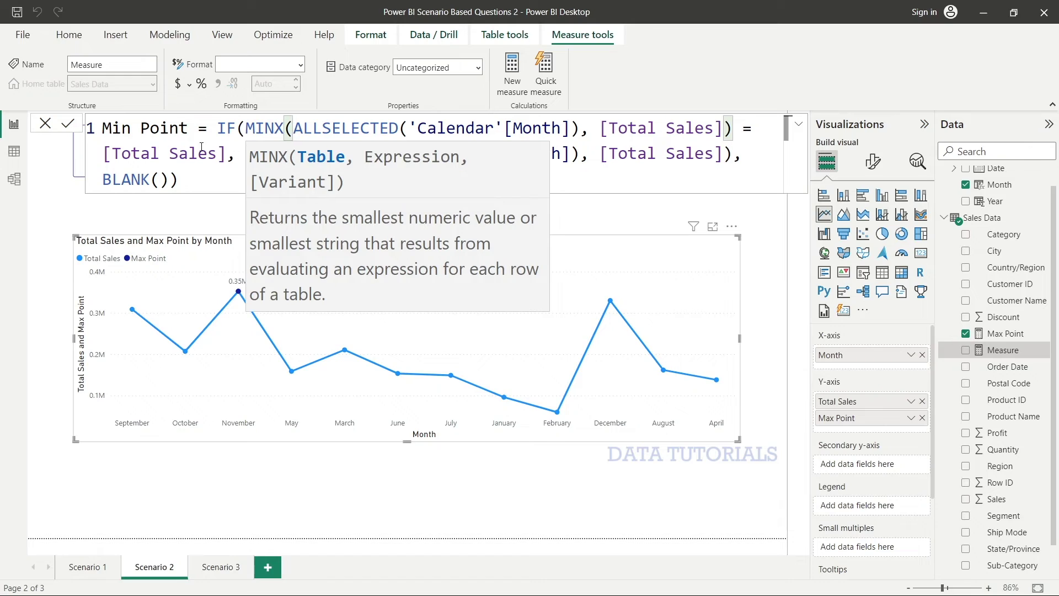
left_click(201, 147)
left_click_drag(285, 155, 255, 155)
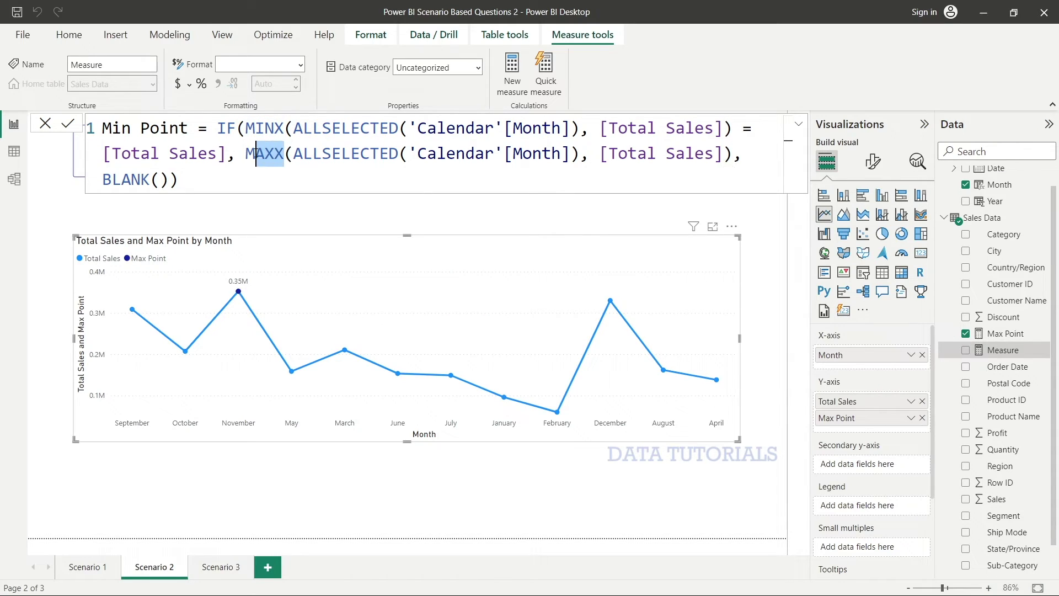
type("INX")
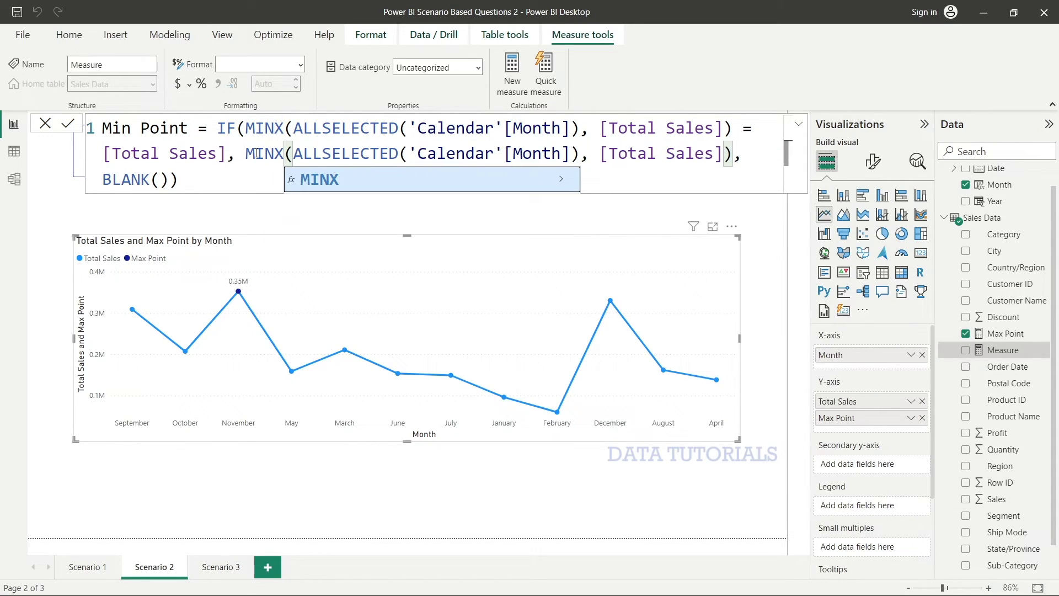
left_click(63, 124)
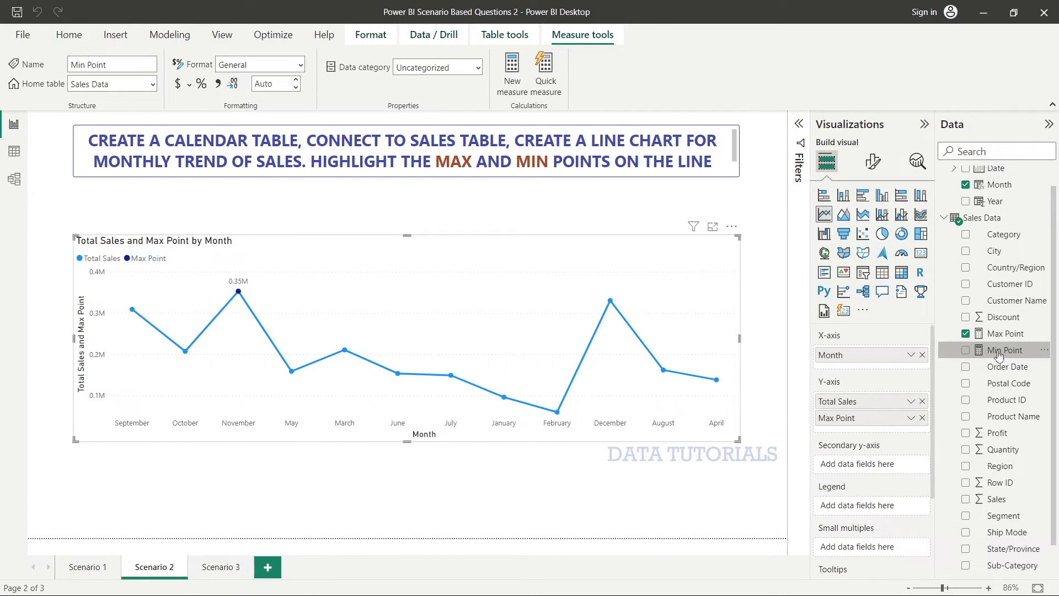
Add the Min Point measure to the line chart's Y-axis and review the Max Point formula
left_click_drag(1000, 355, 878, 436)
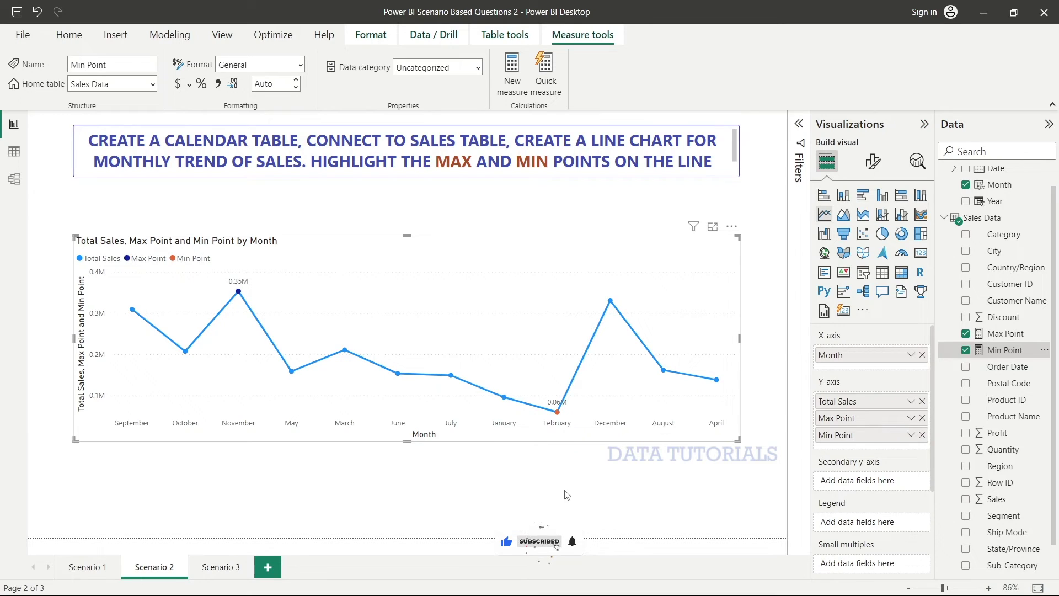
left_click(1001, 333)
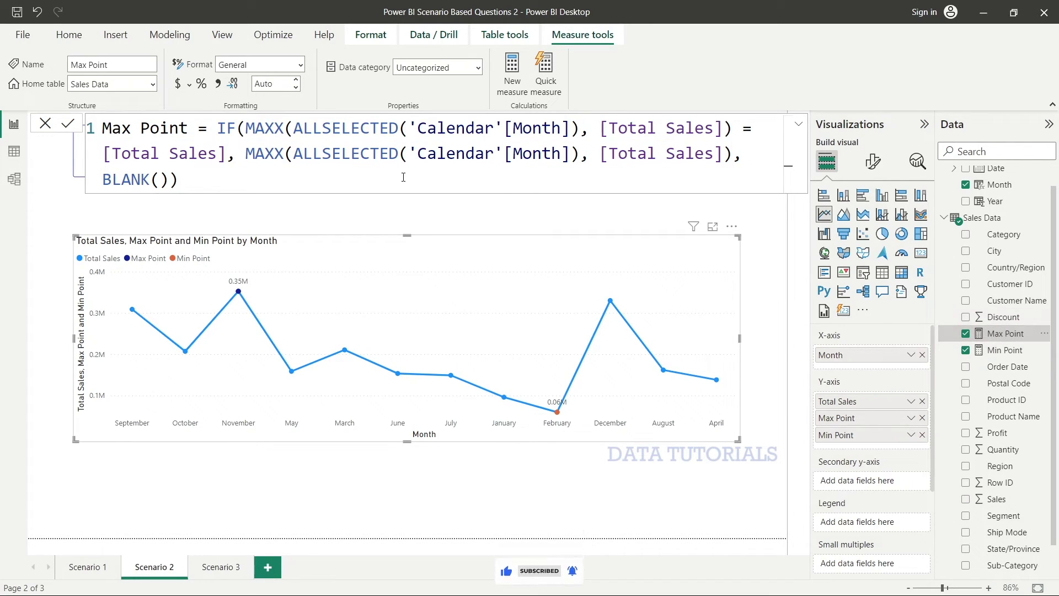
left_click(456, 504)
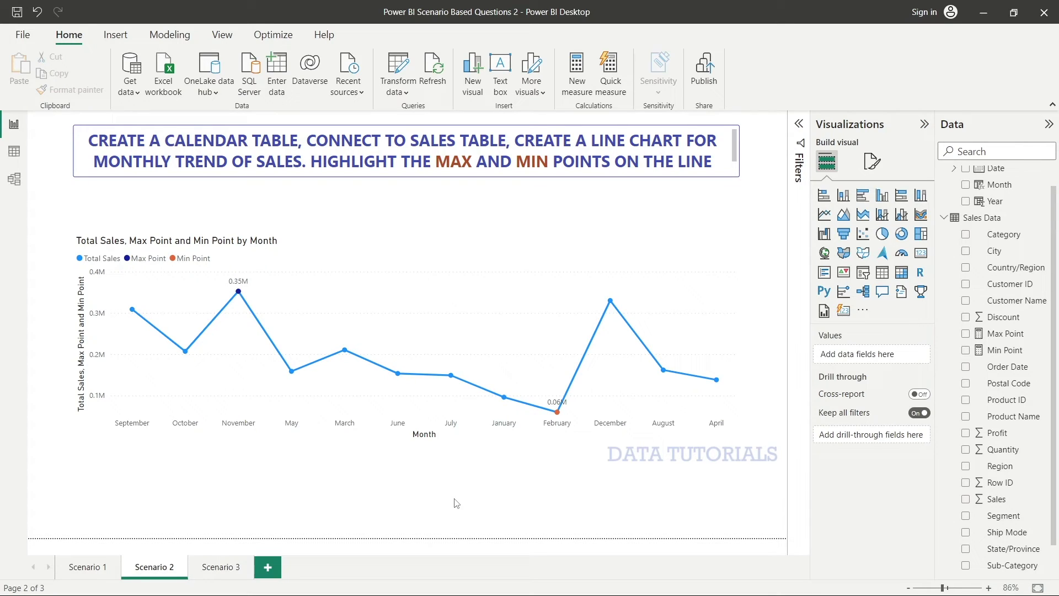
Go to the Scenario 3 page and read its KPI card task
left_click(214, 576)
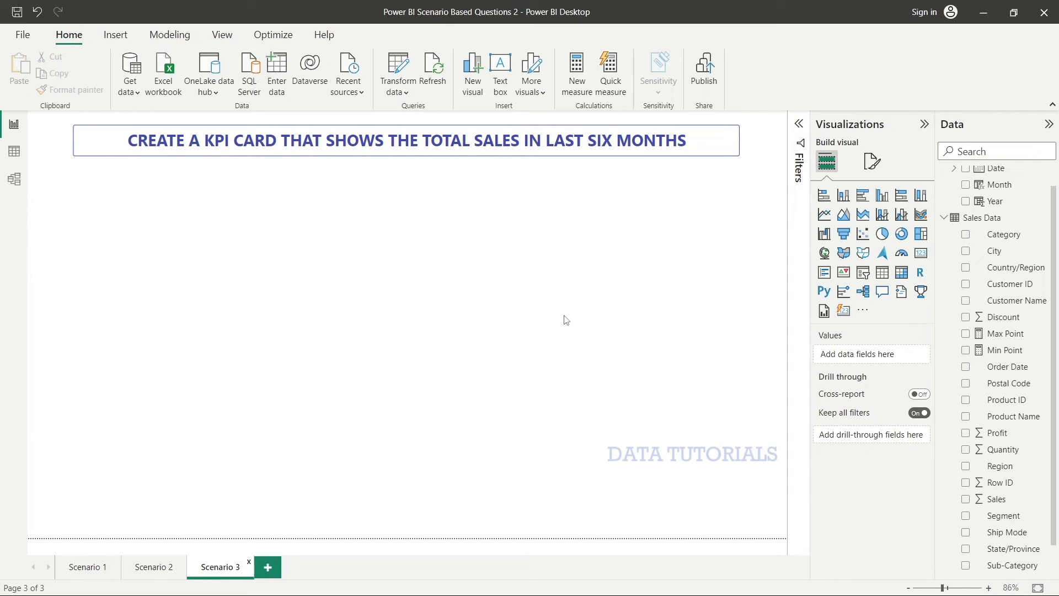
left_click(204, 141)
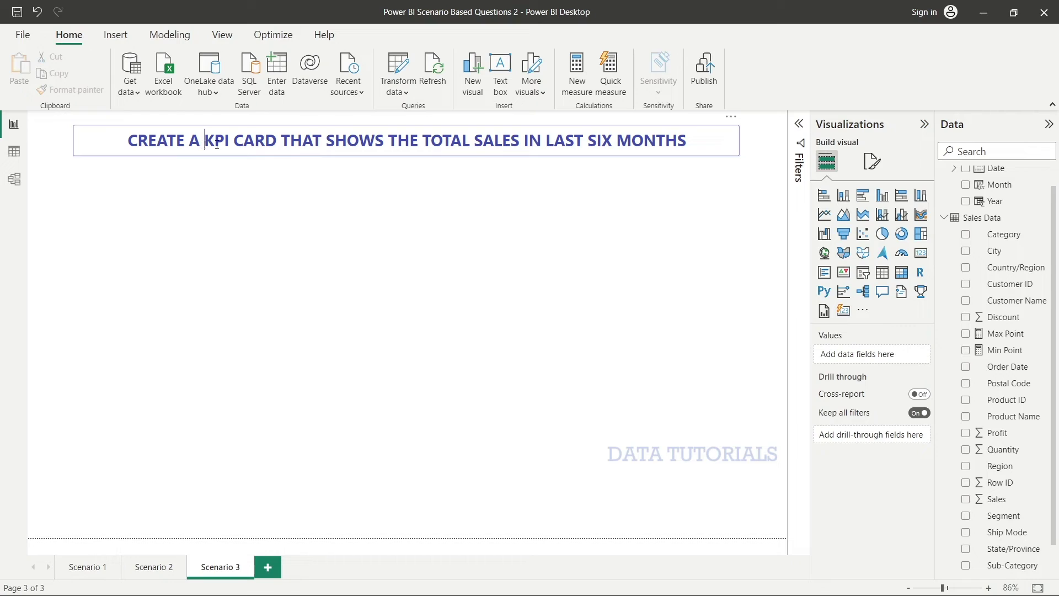
left_click_drag(216, 144, 293, 200)
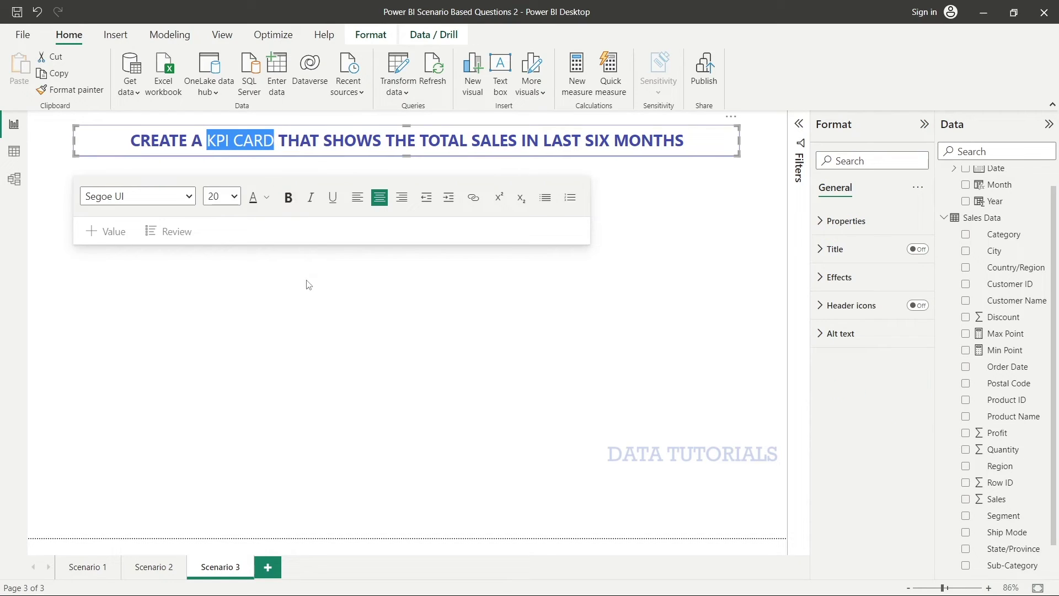
left_click(287, 198)
left_click(286, 323)
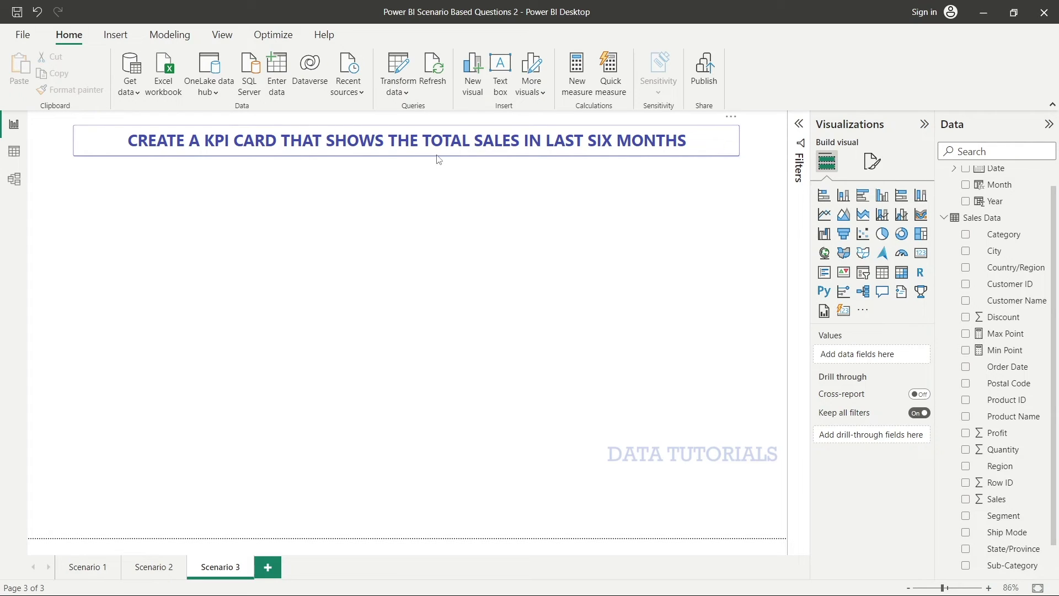
Review the Calendar table's columns and its relationship to Sales Data in the model, returning to the Scenario 3 report page
left_click(14, 156)
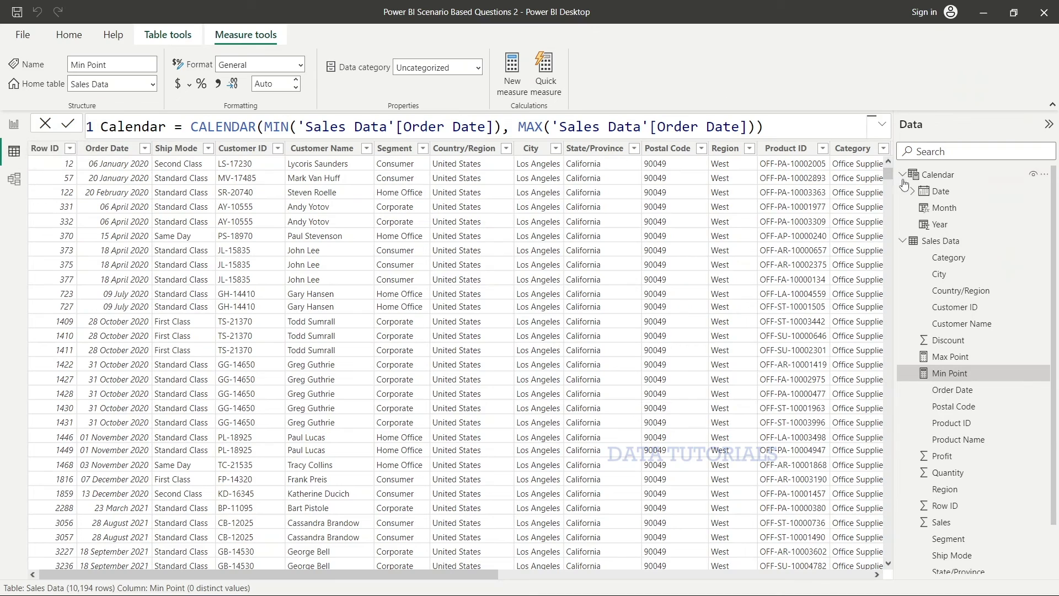
left_click(938, 175)
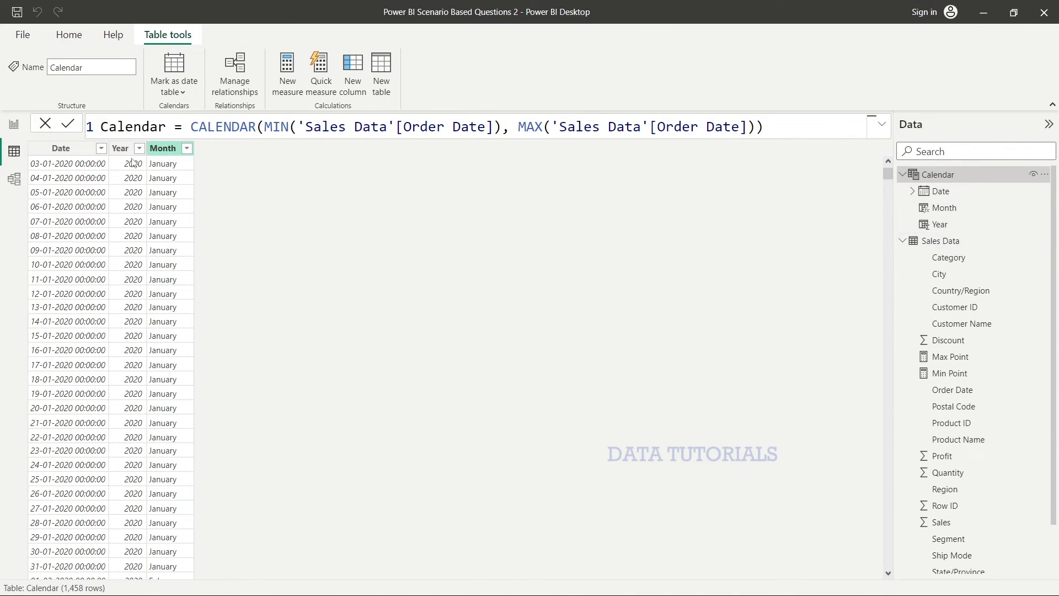
left_click(15, 179)
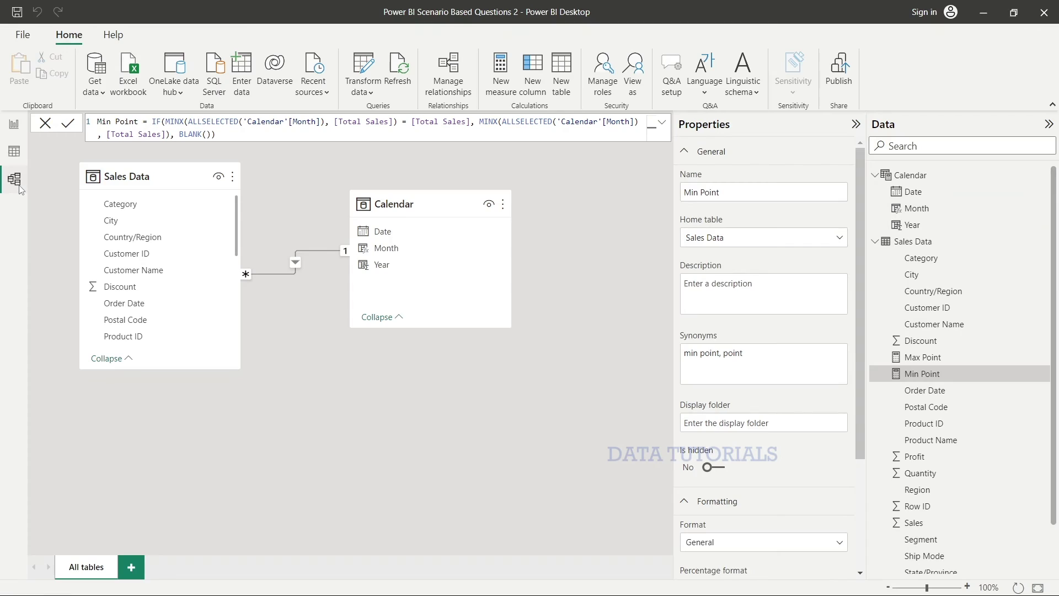
left_click(19, 124)
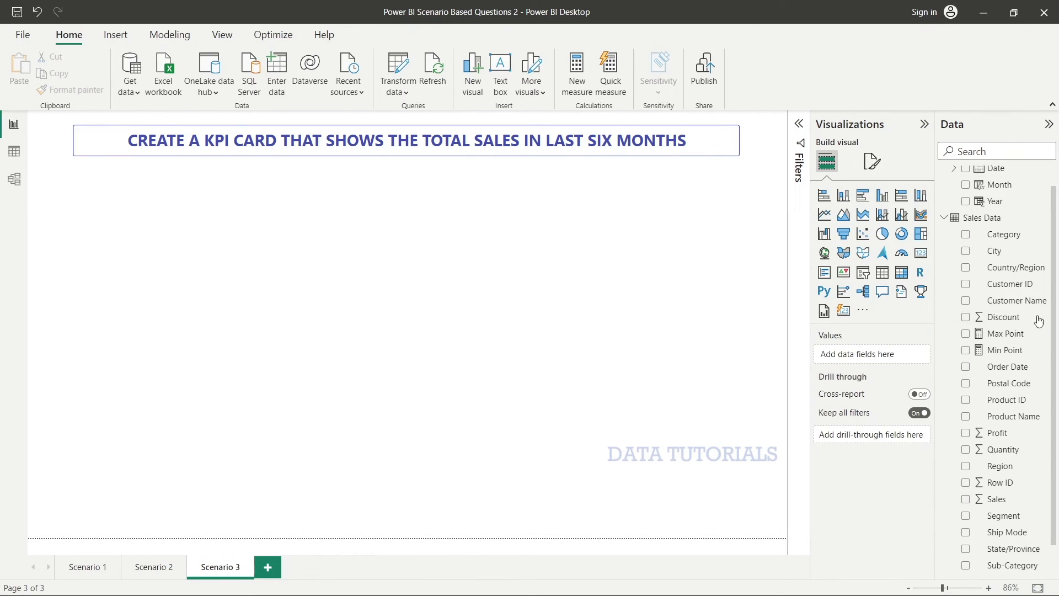
Create a new measure in the Sales Data table named Last 6 Month Sales
scroll(998, 338, "up", 1)
right_click(997, 339)
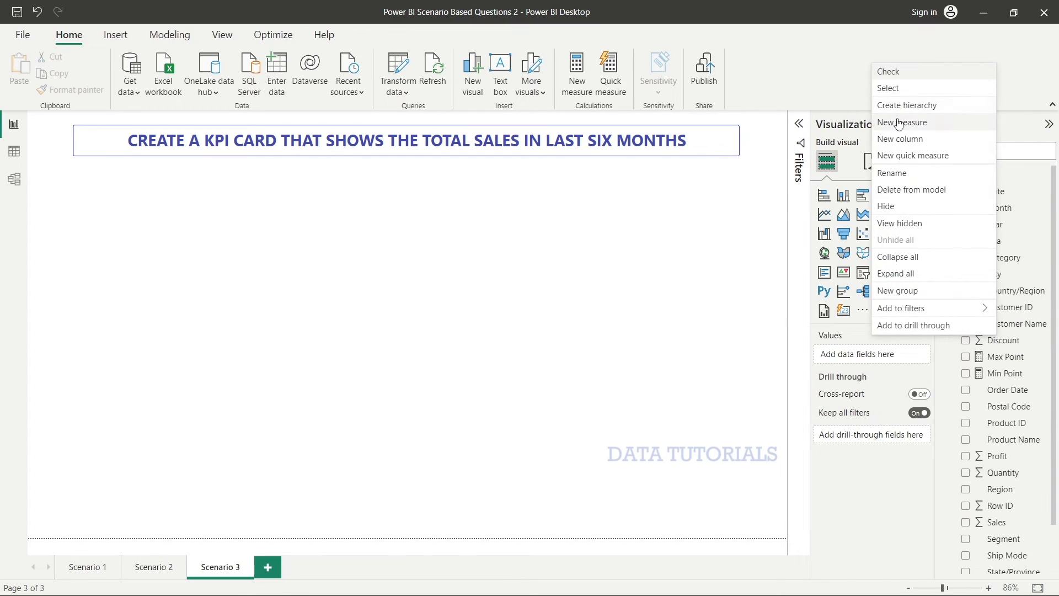
key("Escape")
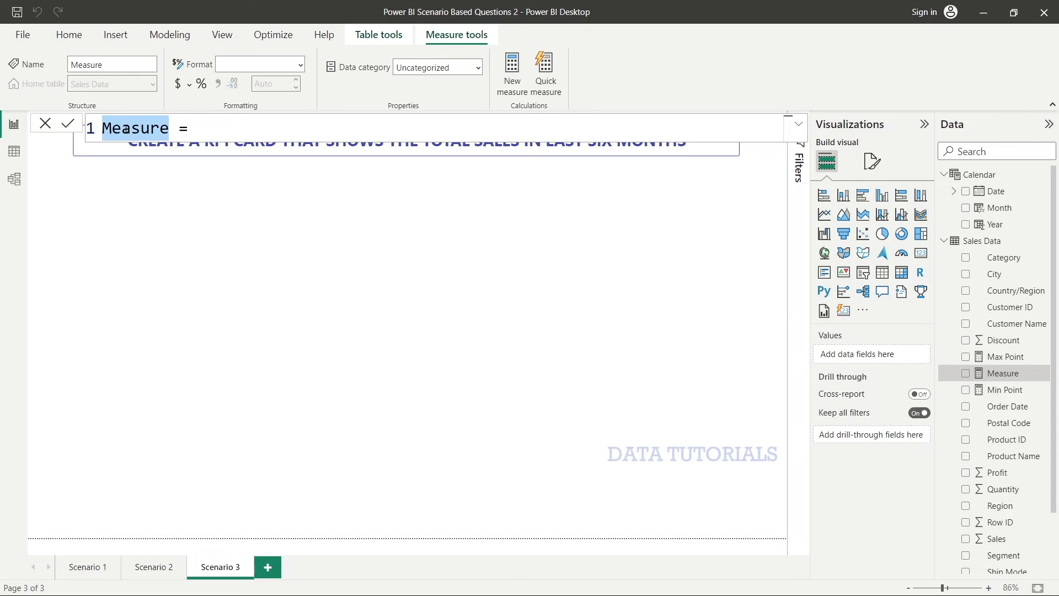
type("Last ")
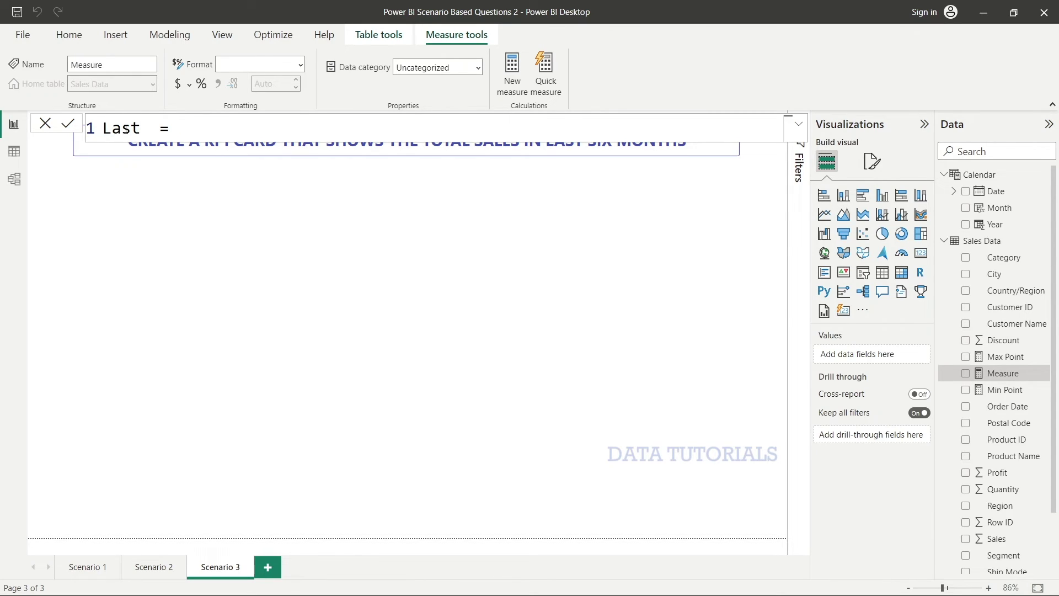
type("6 Month Sales = ")
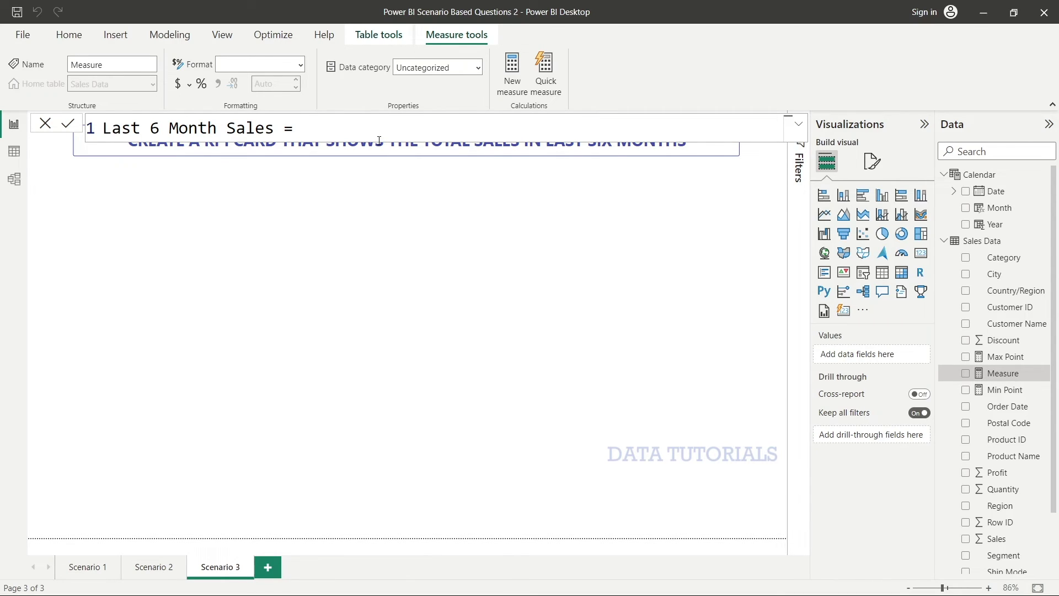
Begin the measure's formula with CALCULATE, using [Total Sales] as the expression
type("CALCULATE(")
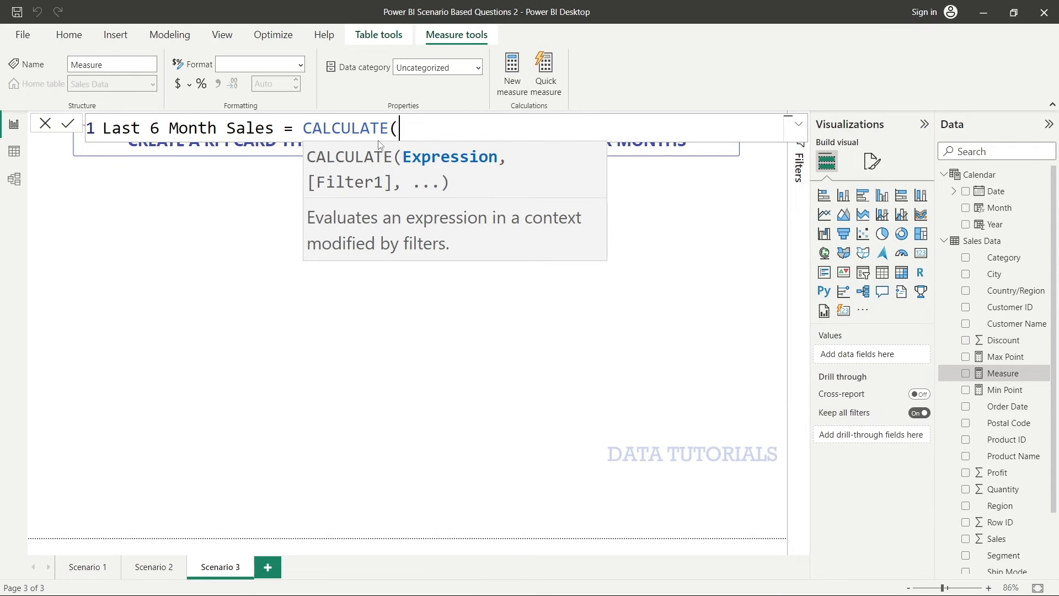
type("tot")
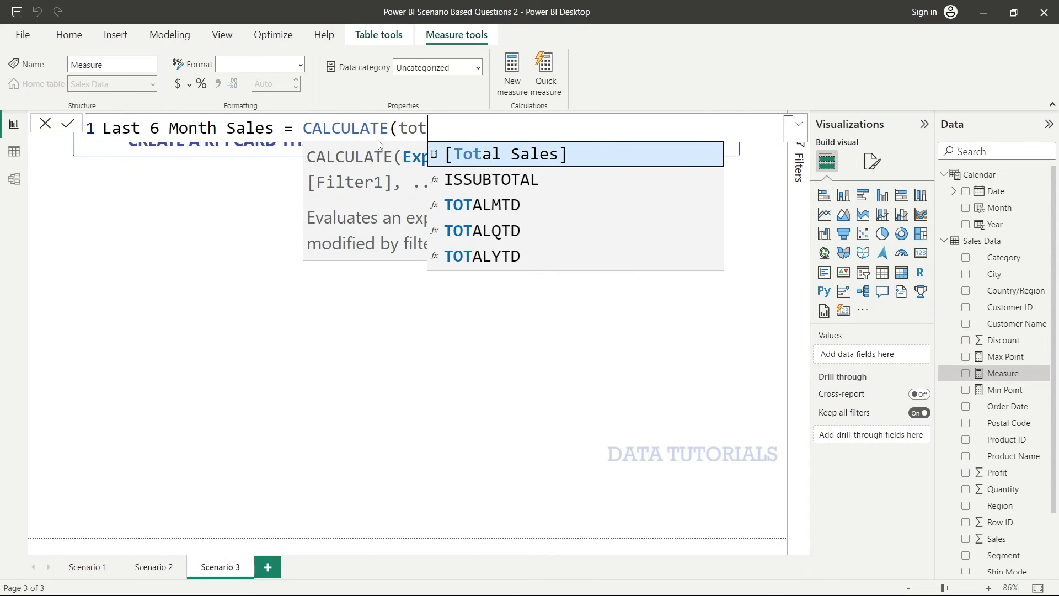
key("Tab")
type(",")
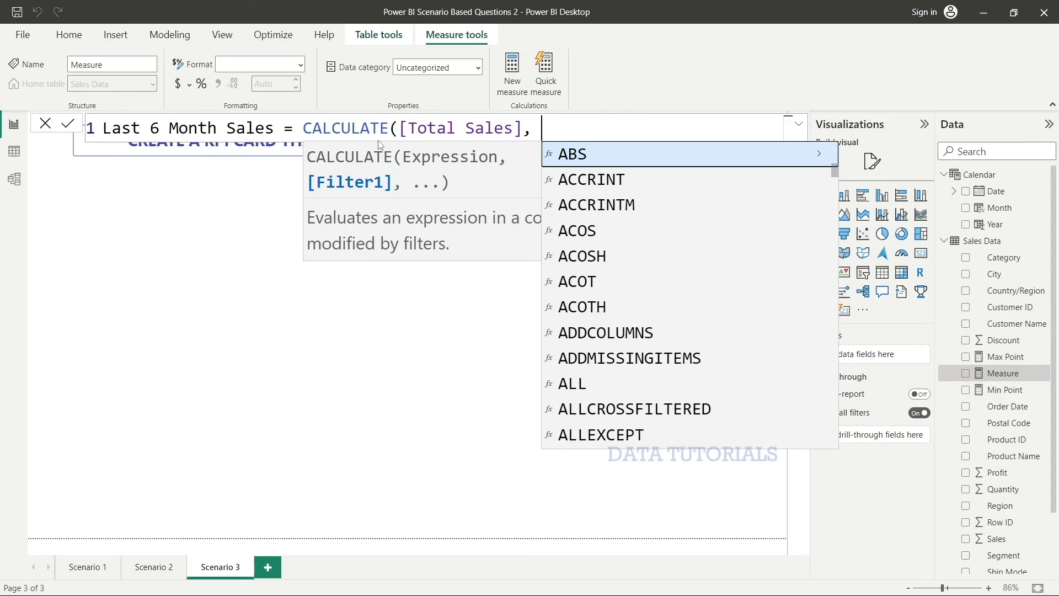
Add DATESINPERIOD as the CALCULATE filter, with 'Calendar'[Date] as its dates argument
type("DATES")
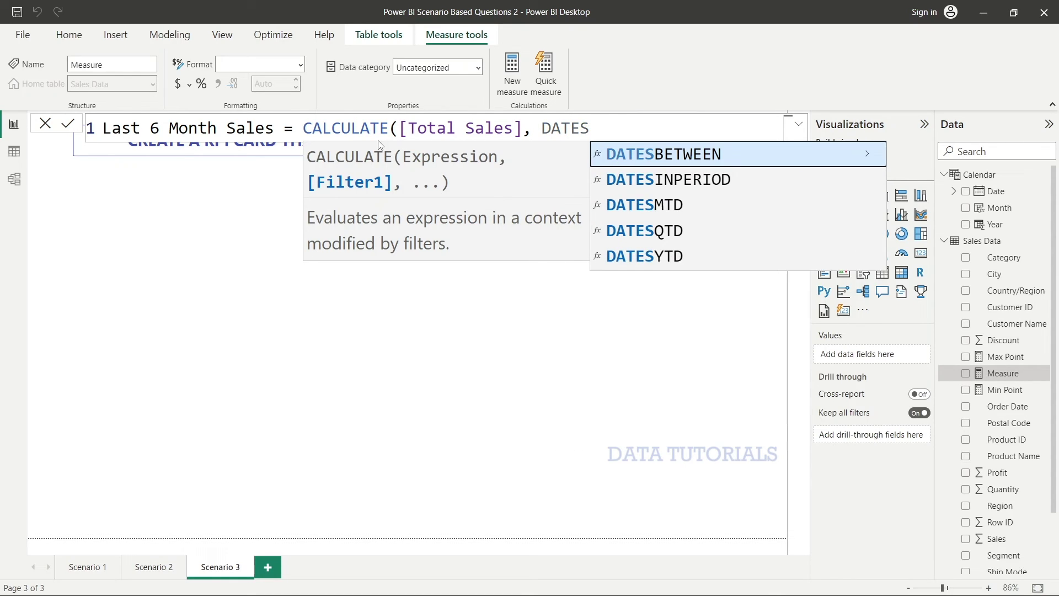
left_click(635, 182)
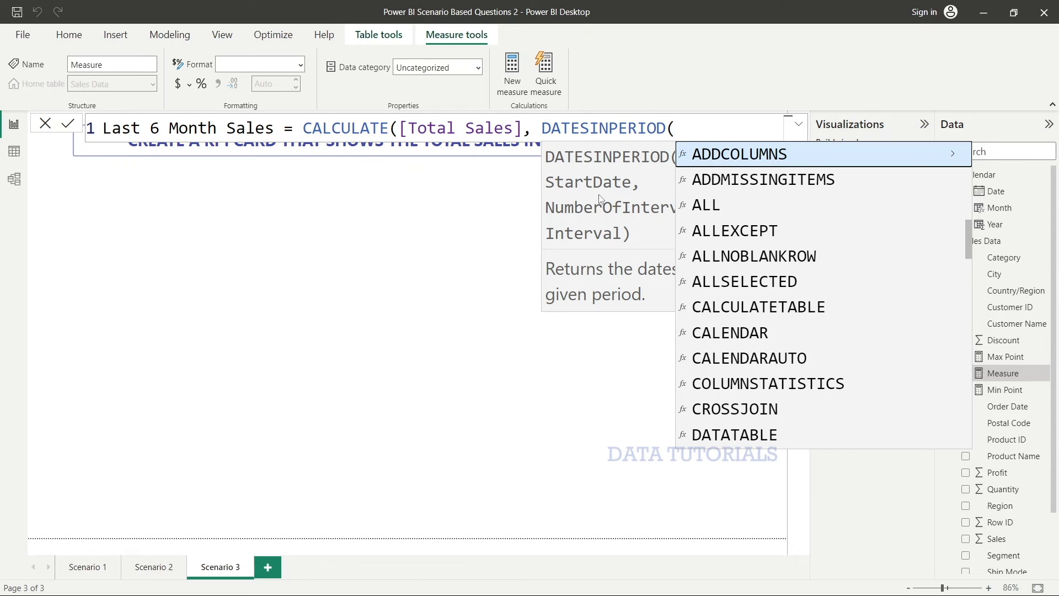
type("cal")
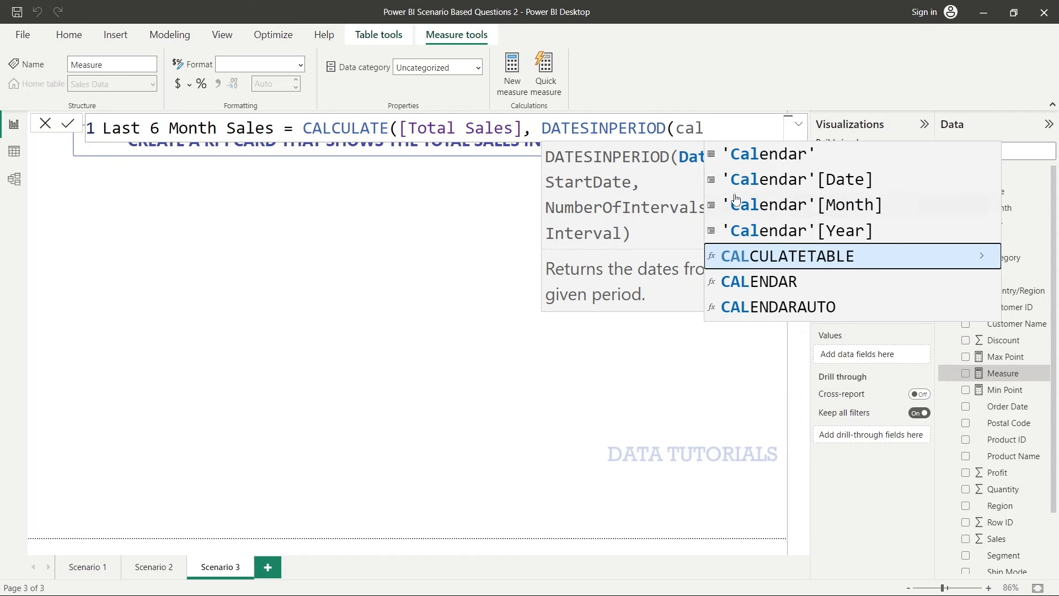
left_click(776, 190)
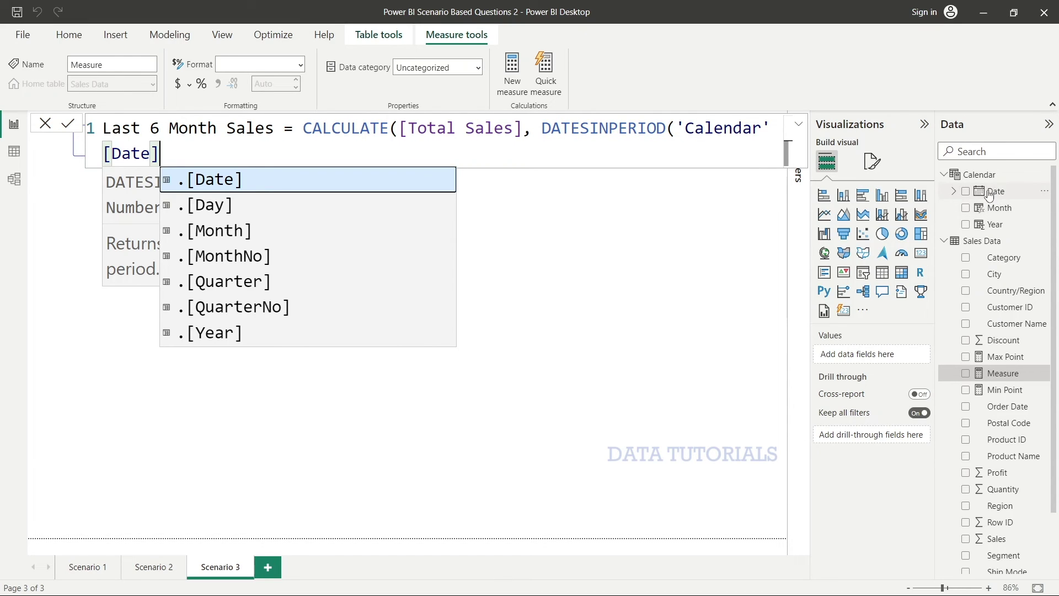
type(",")
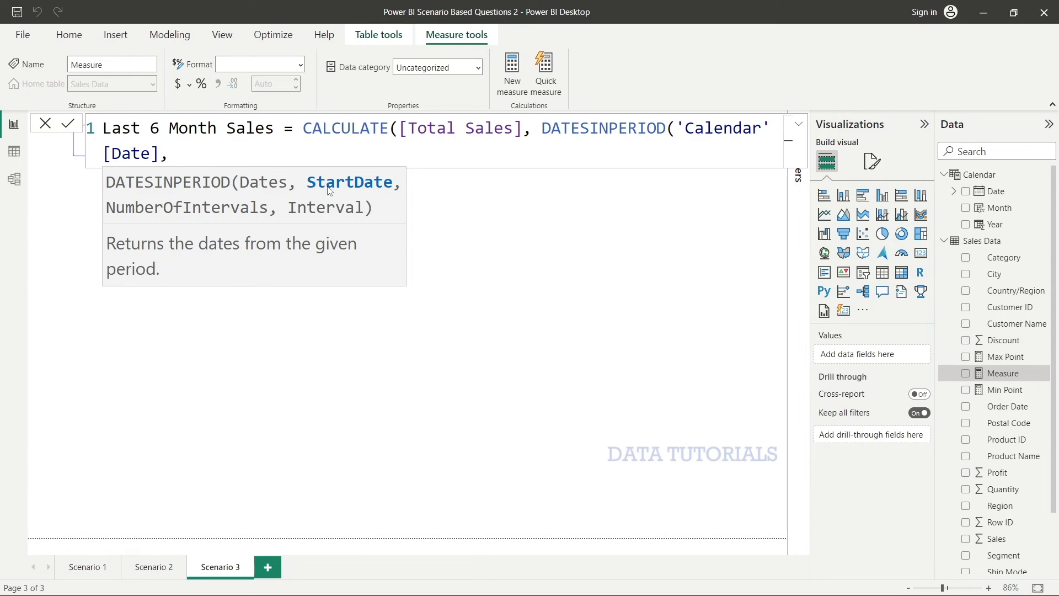
Set the start date argument of DATESINPERIOD to LASTDATE('Calendar'[Date])
type("LASTDATE(")
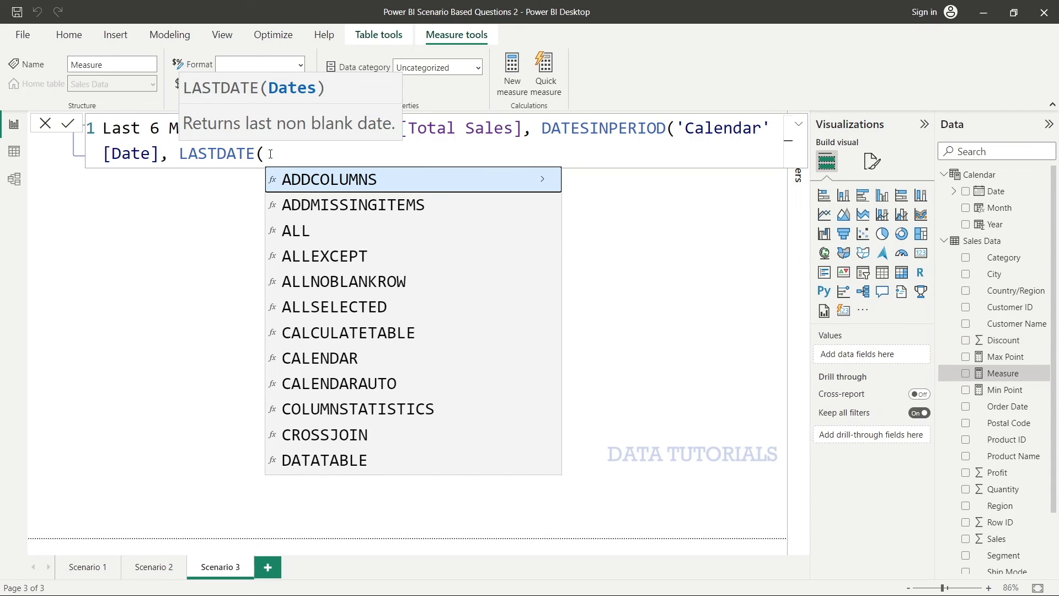
type("date")
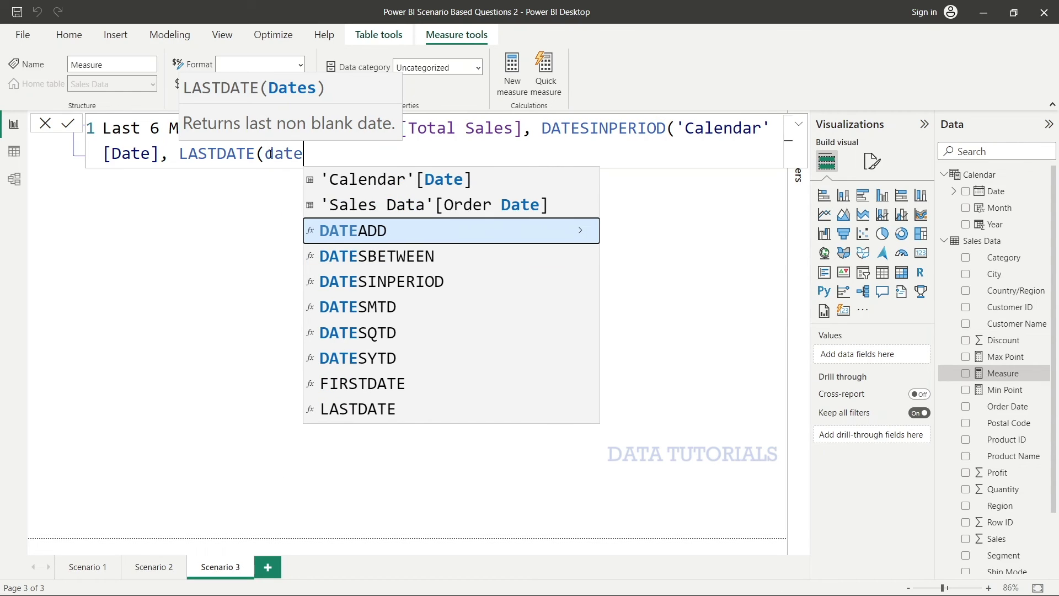
left_click(381, 185)
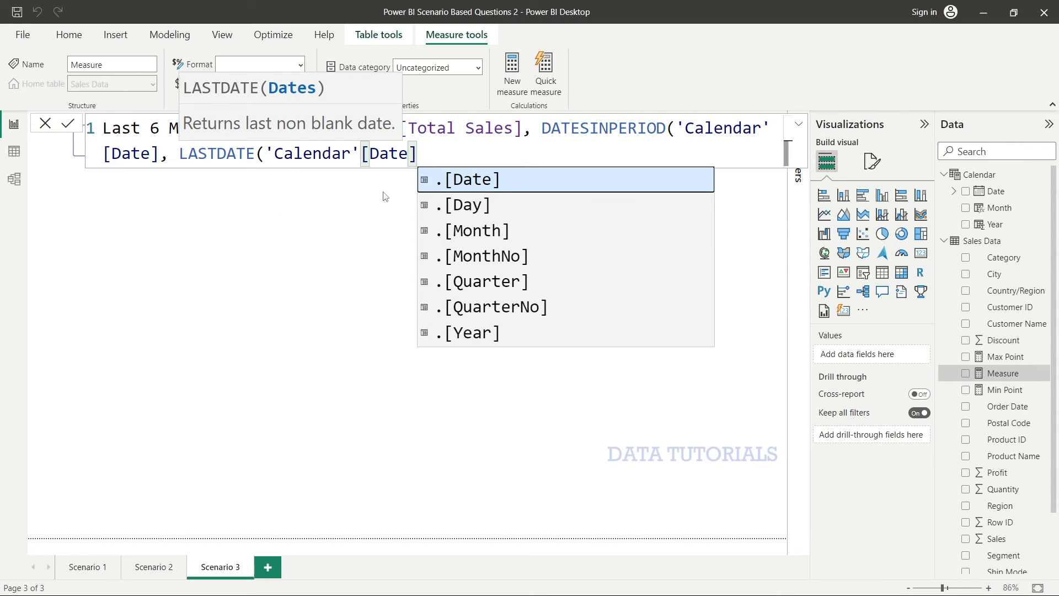
type(")")
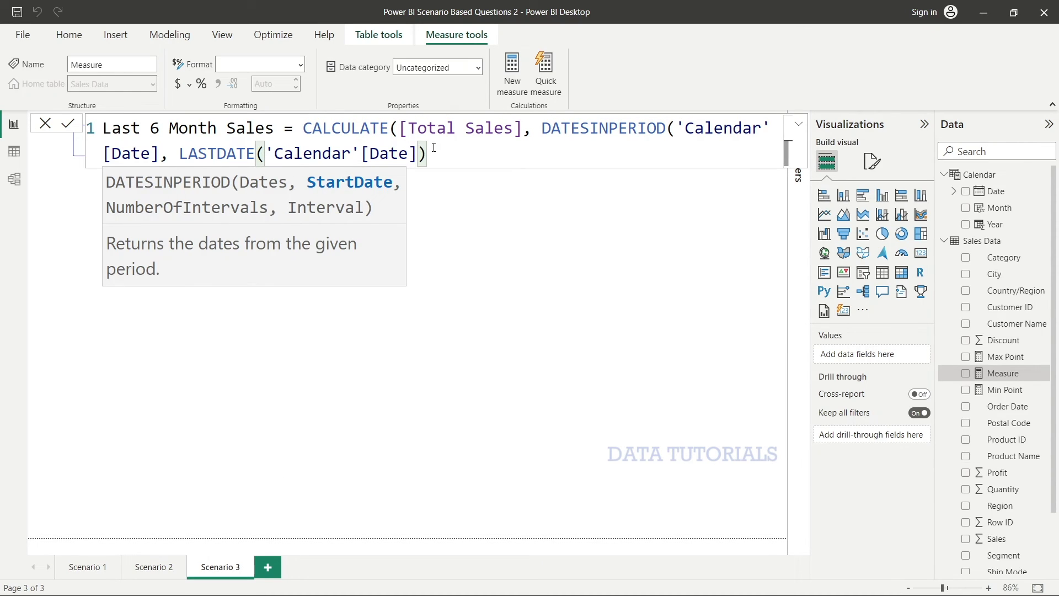
type(",")
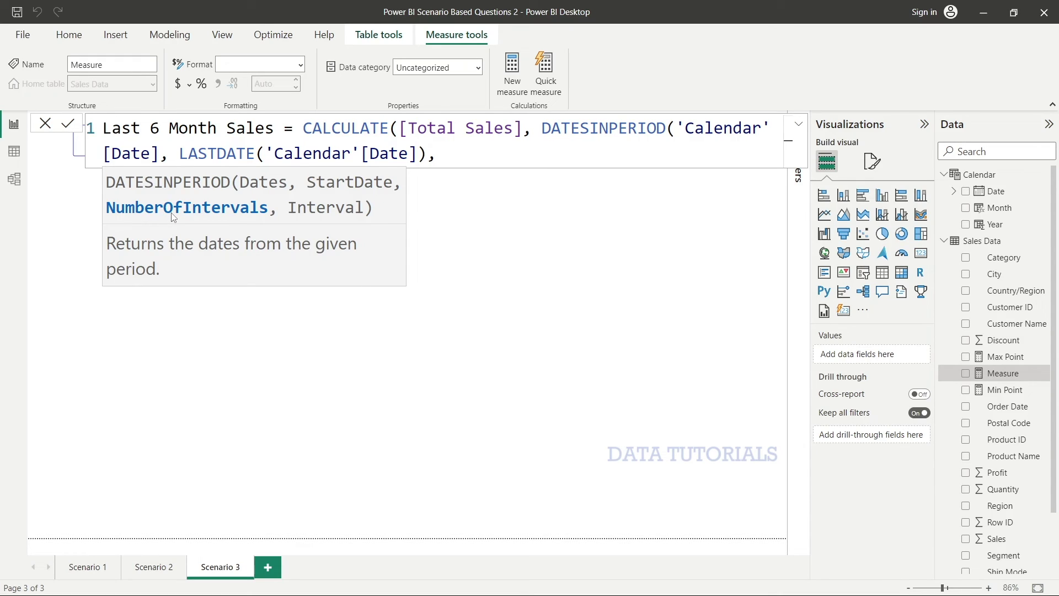
Complete DATESINPERIOD with -6 intervals of MONTH, close both functions and commit the measure
type("-6,")
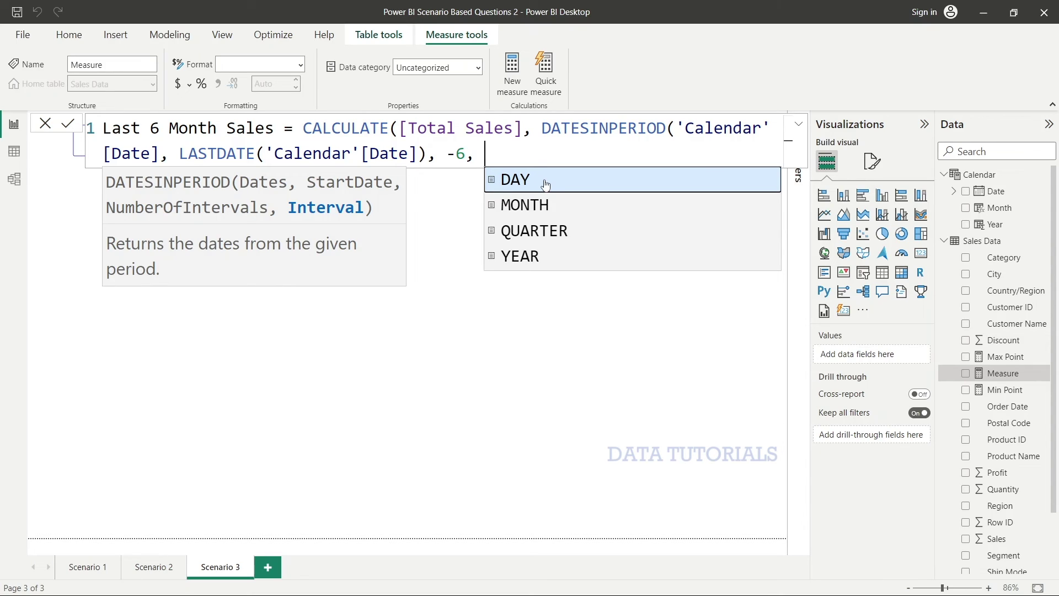
left_click(529, 207)
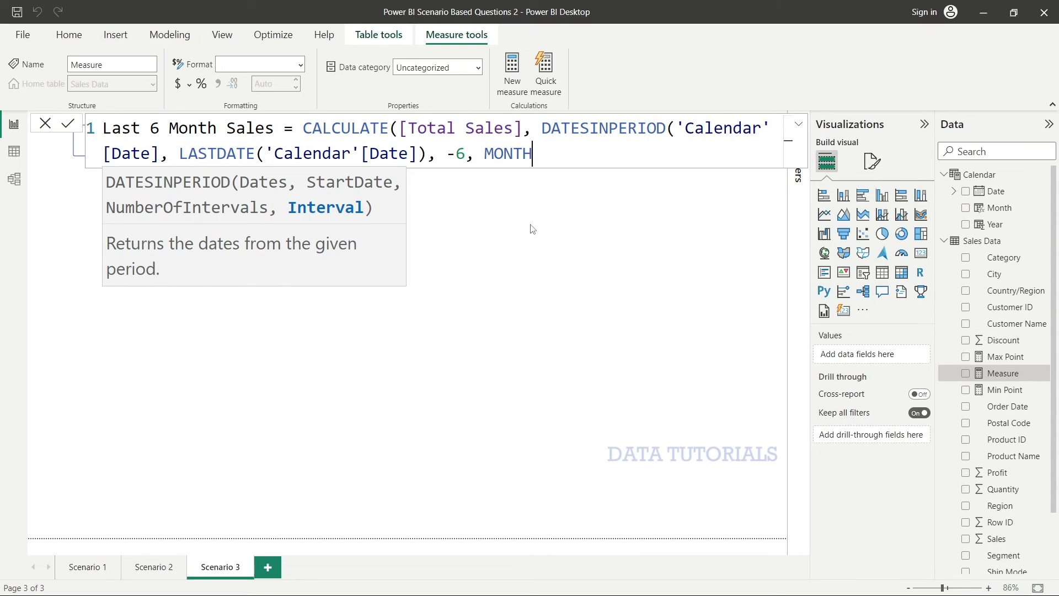
type(")")
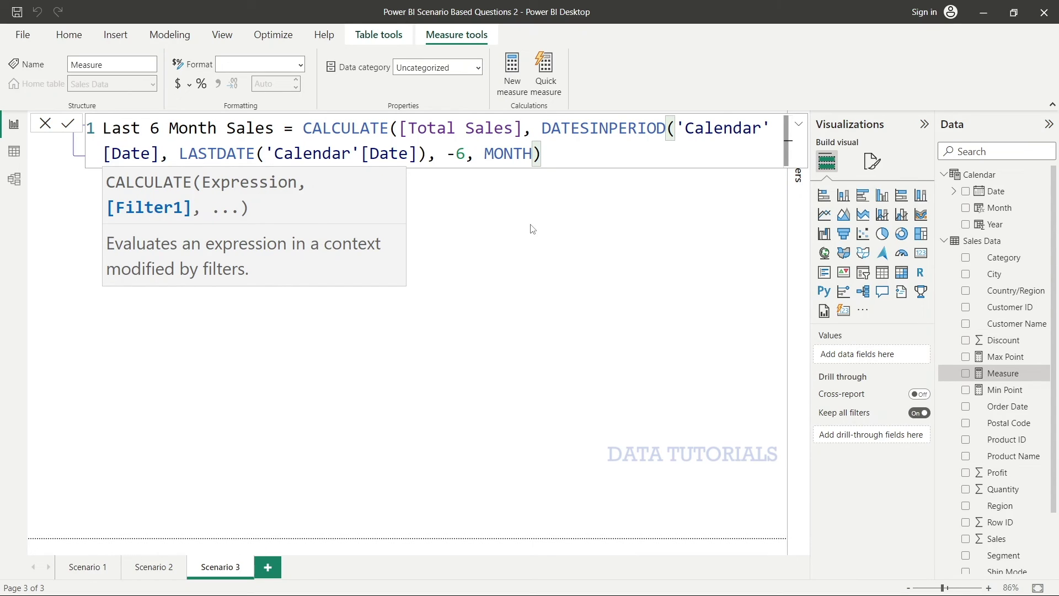
type(")")
key("Return")
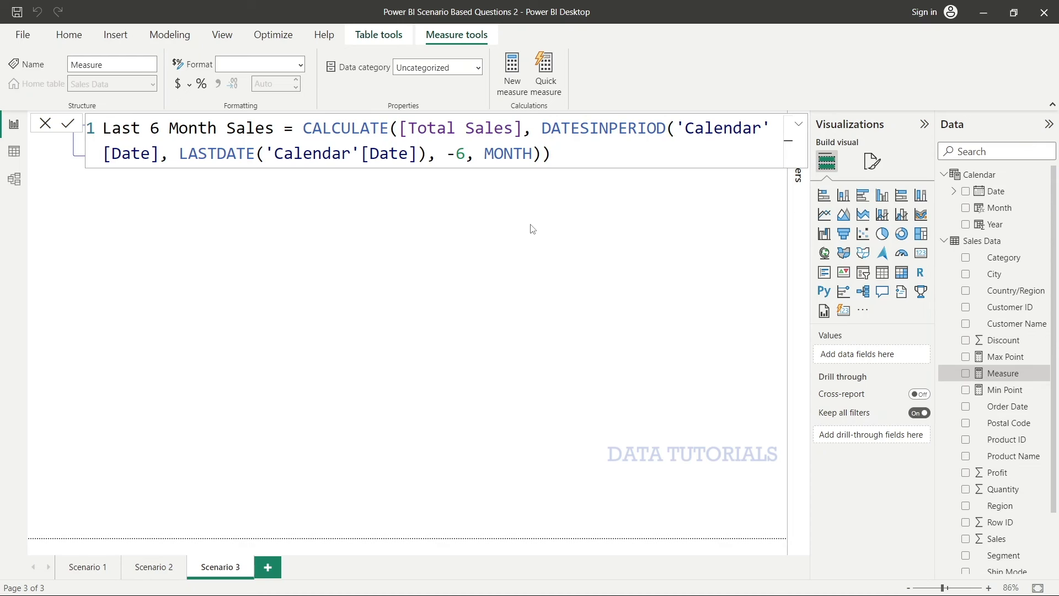
left_click(506, 277)
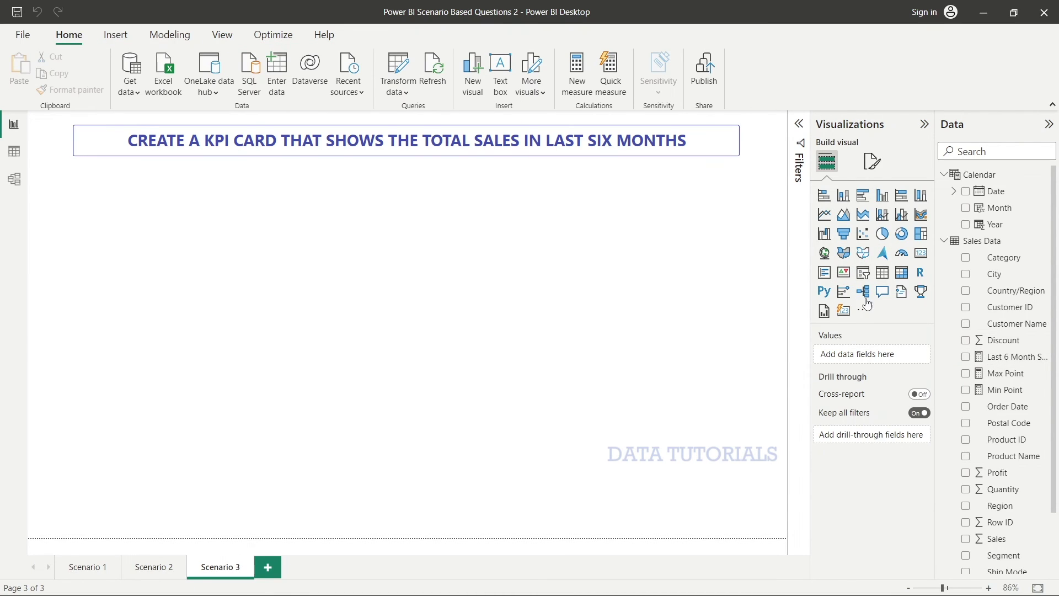
Add a card visual showing Last 6 Month Sales and narrow it to less than half the page title's width
left_click(921, 252)
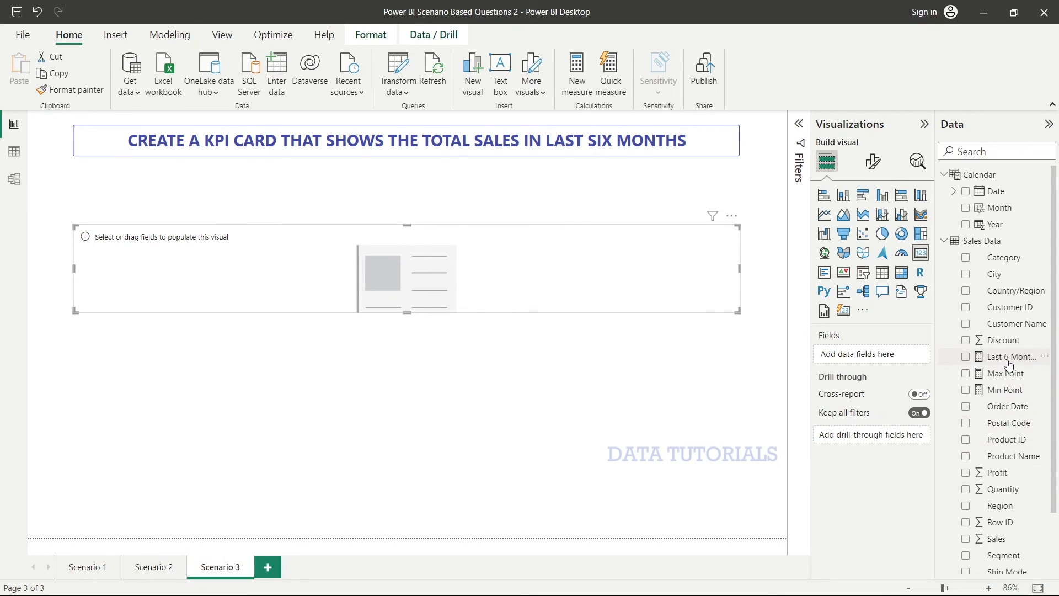
left_click_drag(1010, 358, 549, 281)
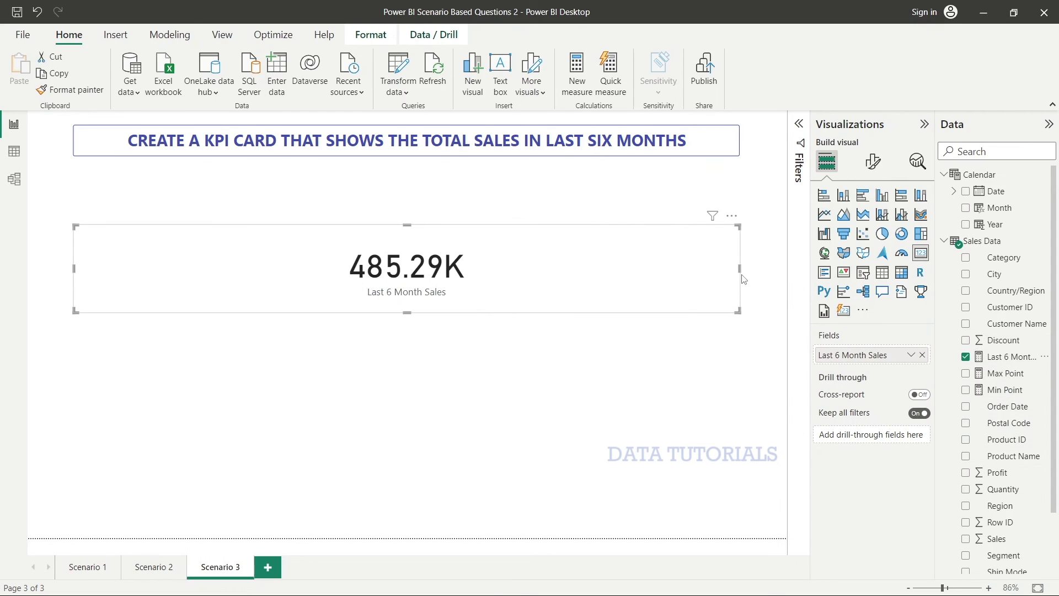
left_click_drag(739, 268, 348, 276)
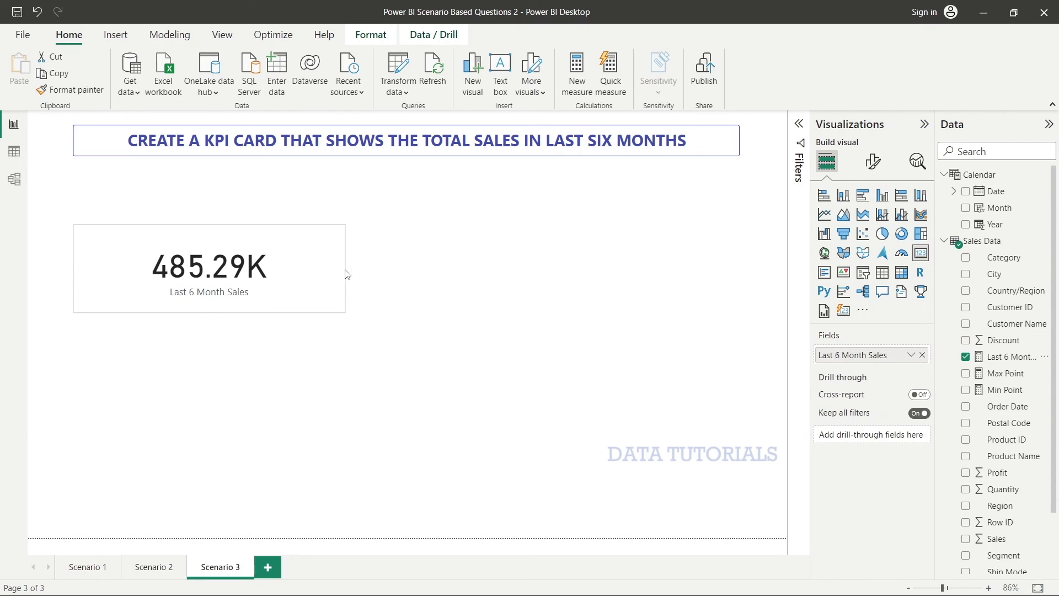
left_click(475, 356)
left_click(298, 277)
left_click(669, 346)
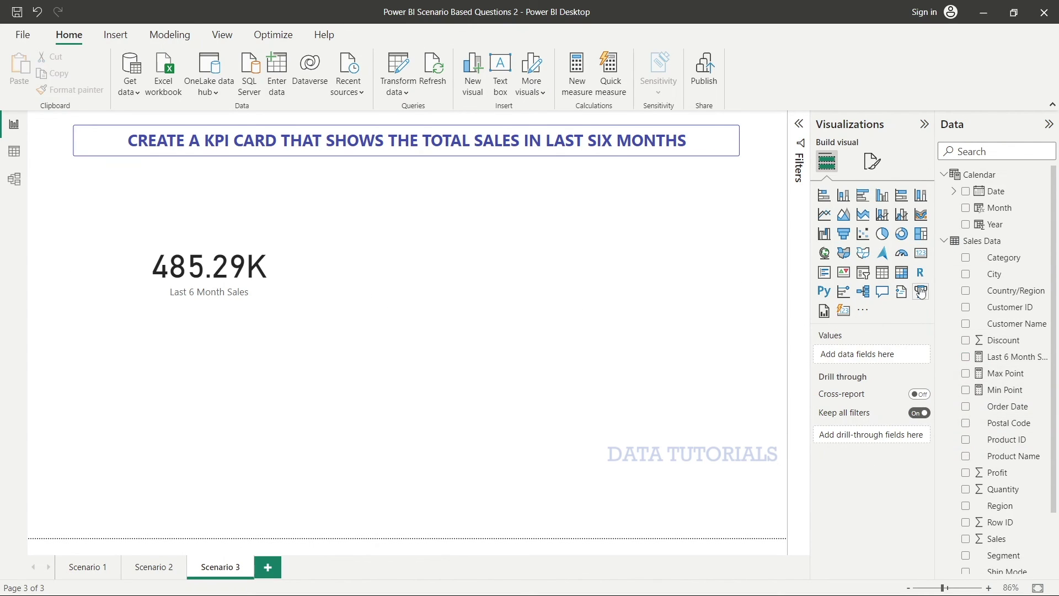
Add a second card showing Total Sales and place it directly below the Last 6 Month Sales card
left_click(921, 253)
left_click_drag(224, 387, 570, 379)
scroll(999, 496, "down", 3)
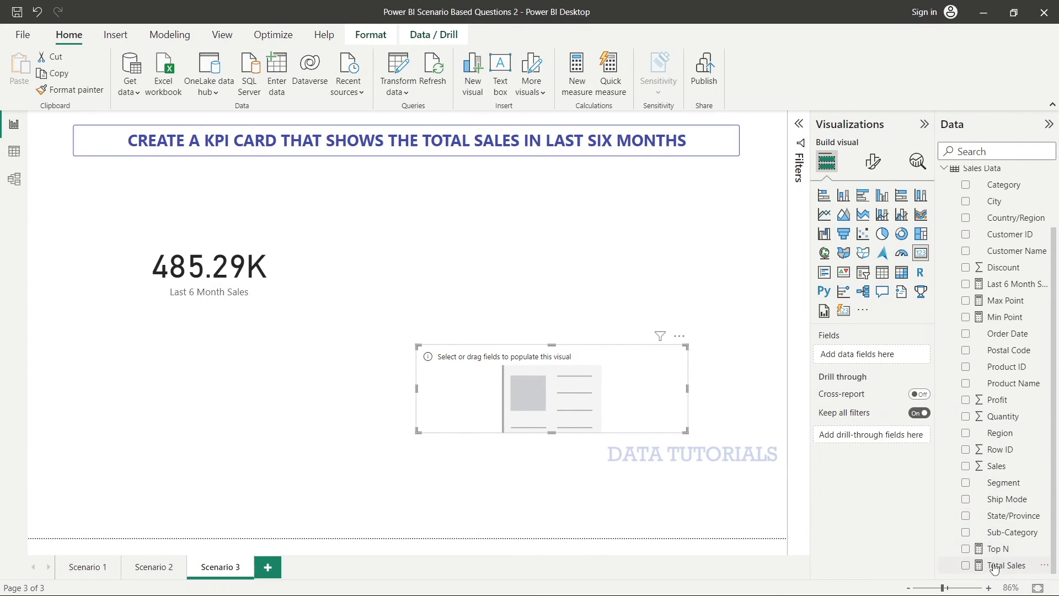
left_click_drag(995, 569, 592, 429)
left_click_drag(508, 385, 449, 348)
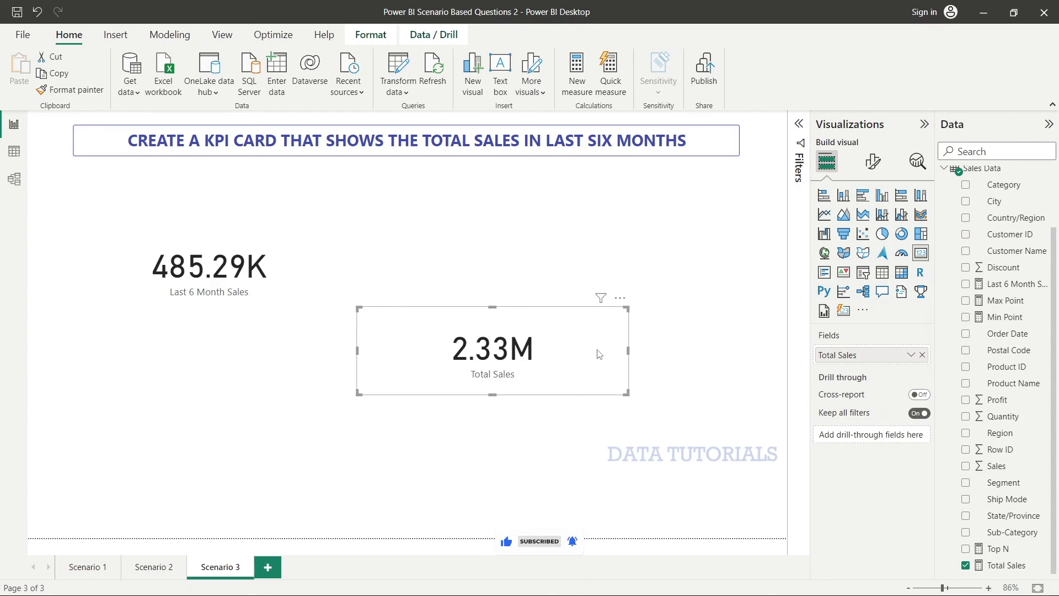
left_click_drag(600, 354, 315, 406)
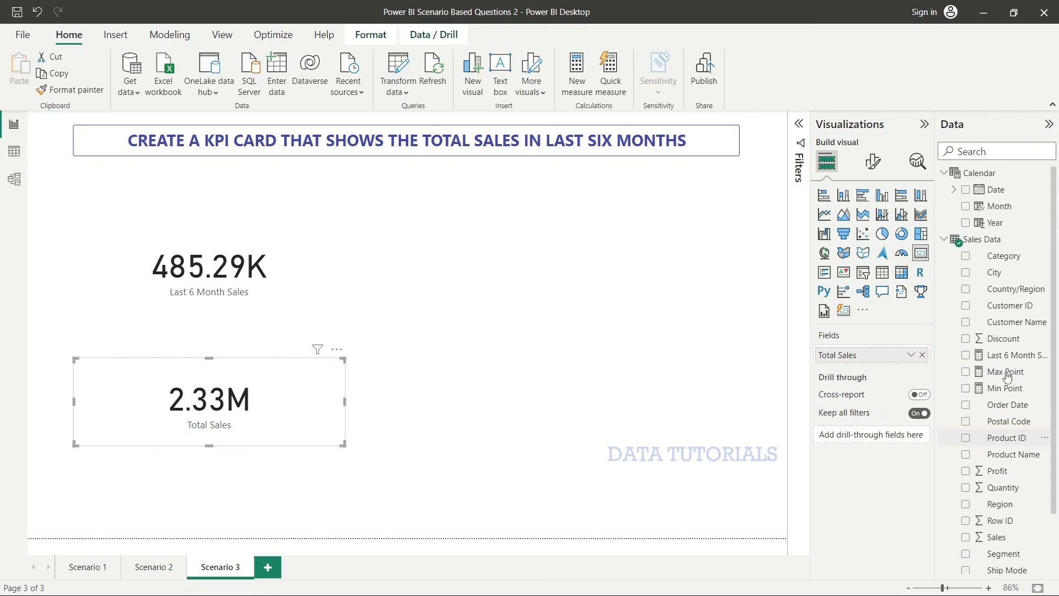
Filter the Total Sales card by the Calendar table's Year field, using basic filtering with only 2023 selected
scroll(1018, 392, "down", 2)
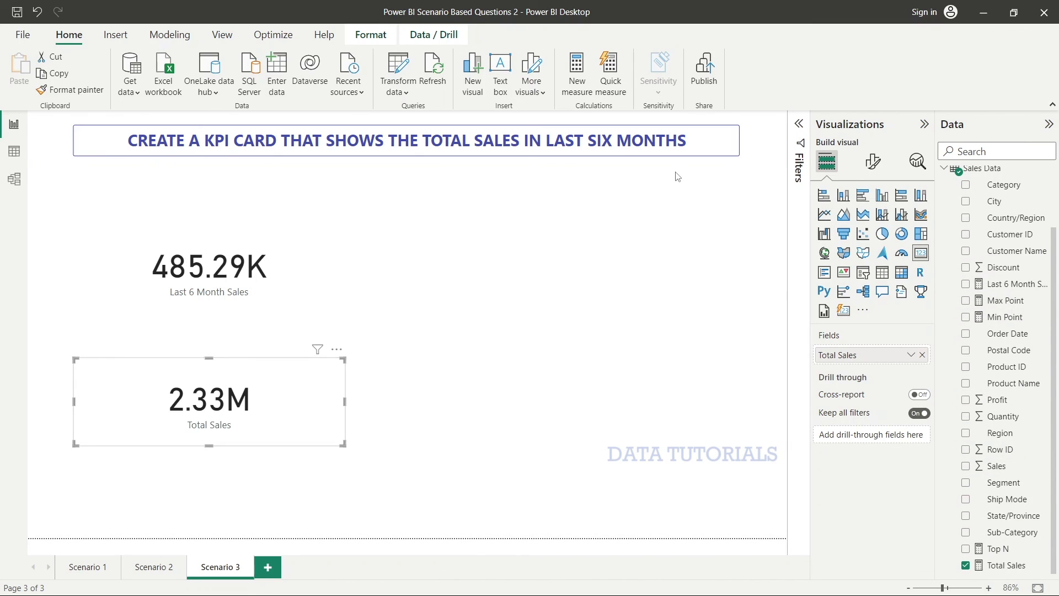
left_click(797, 139)
scroll(1022, 313, "up", 2)
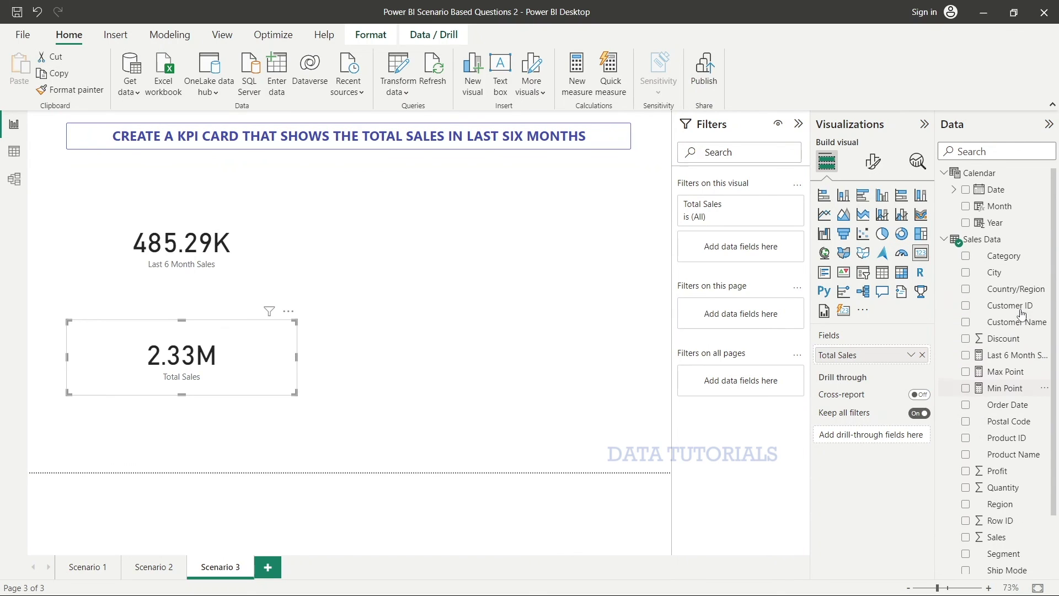
left_click_drag(997, 224, 738, 250)
left_click(749, 287)
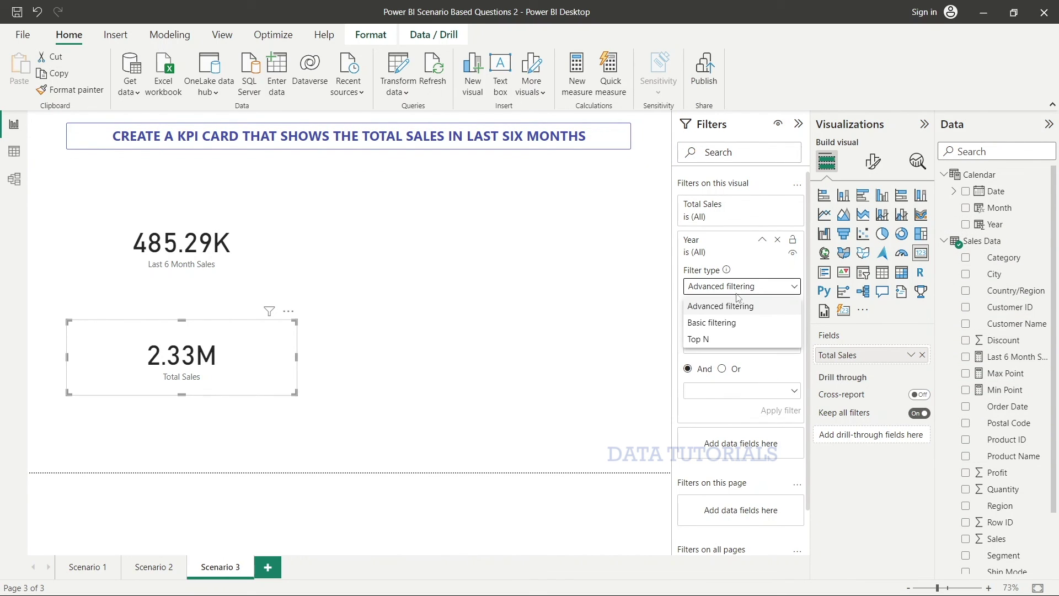
left_click(711, 324)
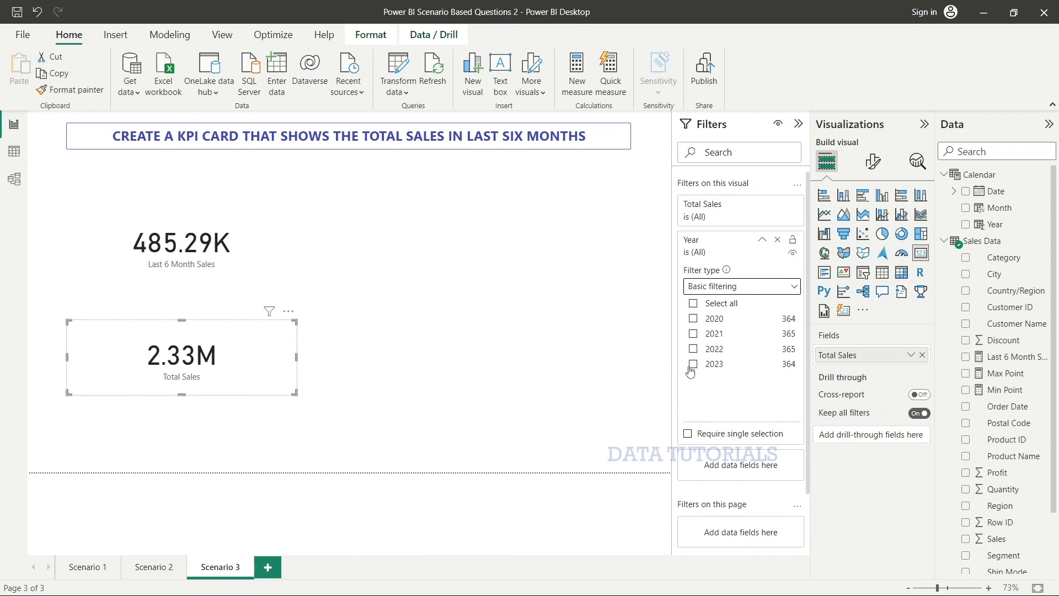
left_click(692, 367)
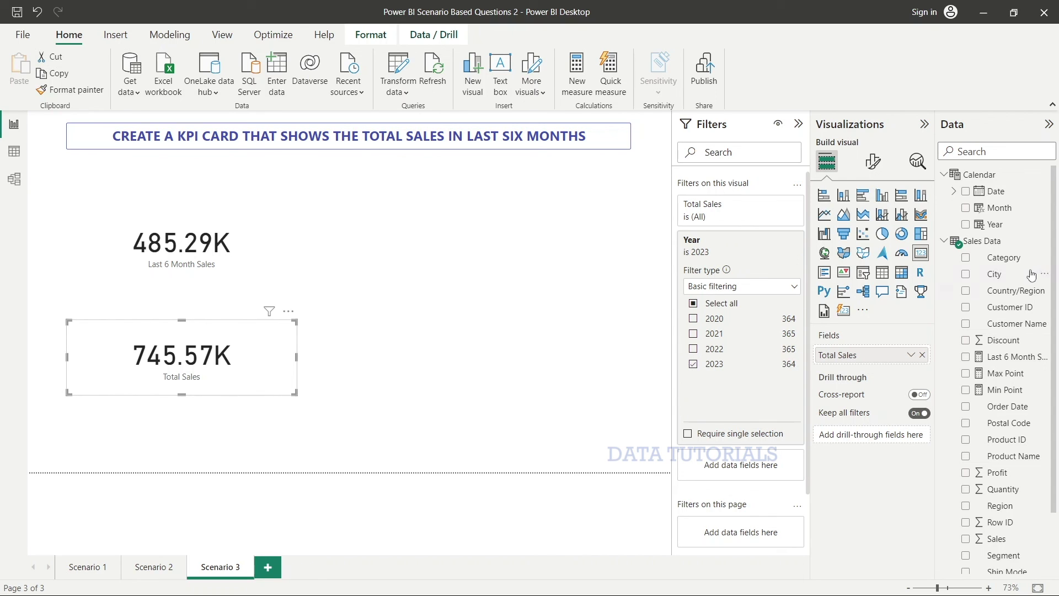
Add the Calendar table's Month field as a filter on the Total Sales card and select July, August and December
left_click_drag(996, 219, 733, 470)
scroll(745, 344, "down", 2)
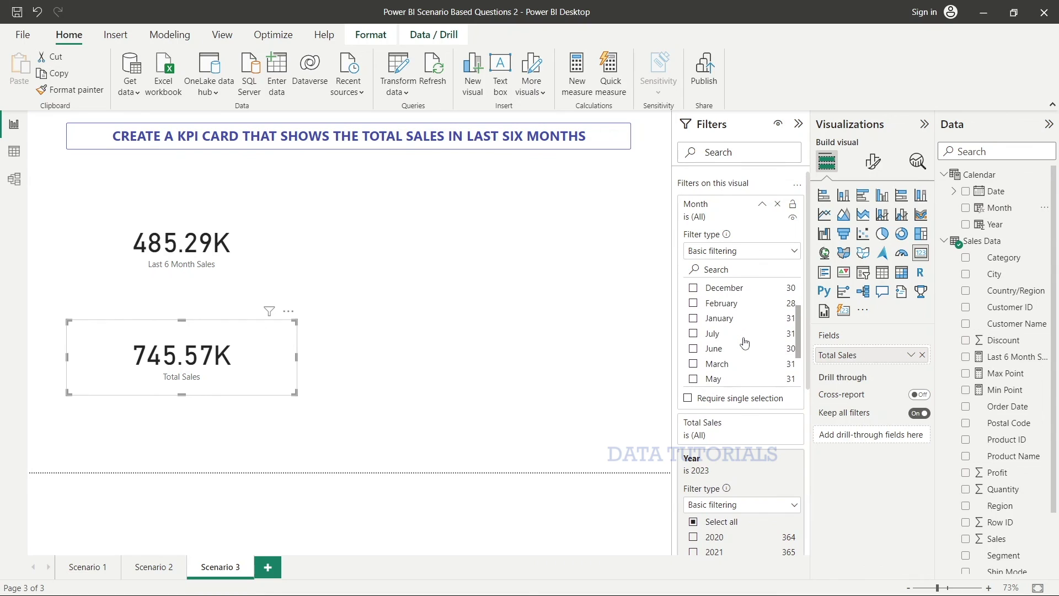
left_click(694, 303)
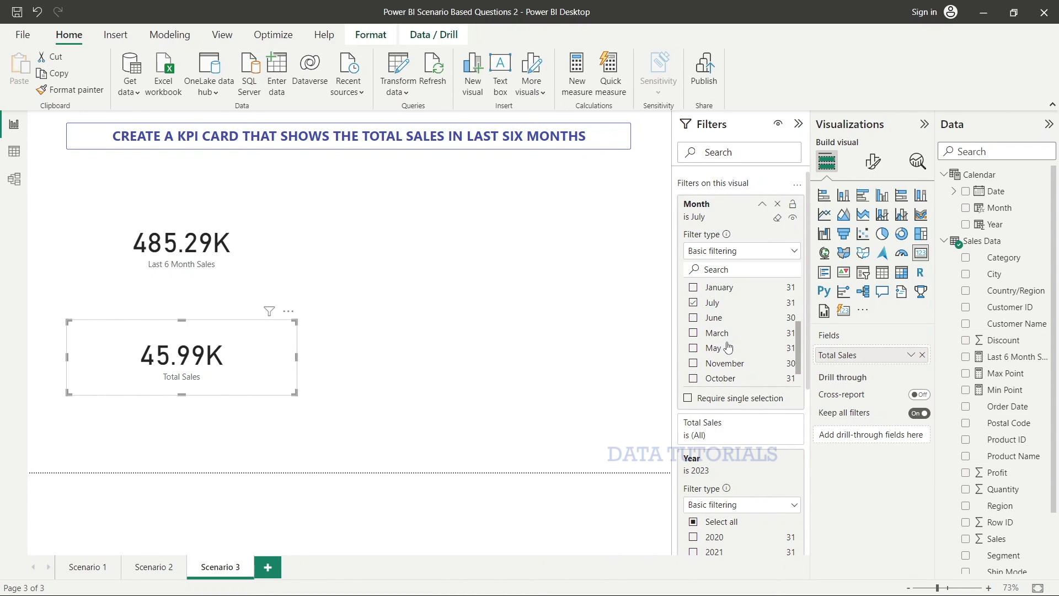
scroll(728, 349, "up", 3)
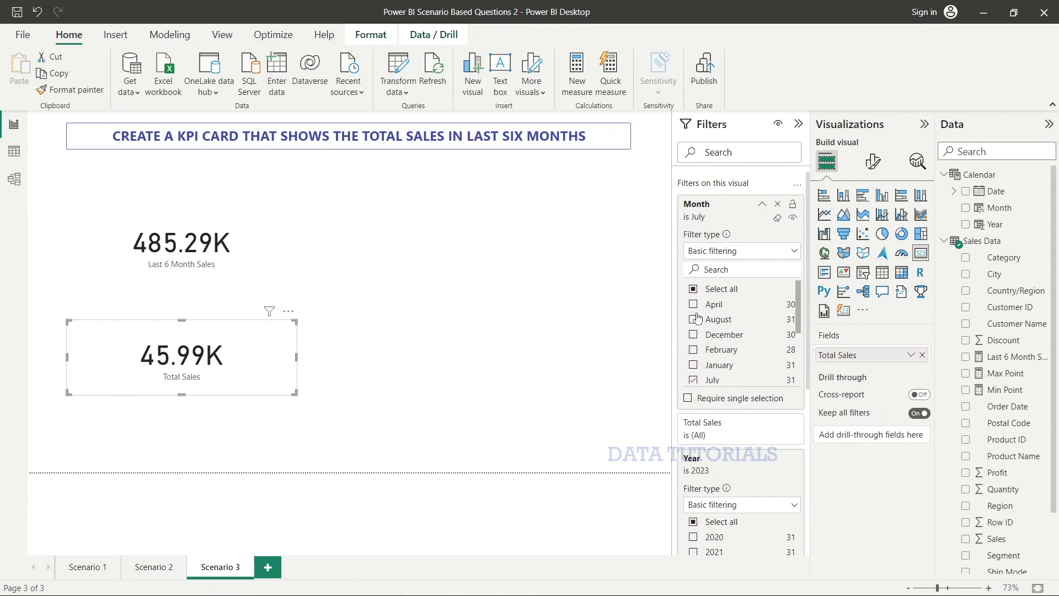
left_click(693, 320)
left_click(694, 334)
scroll(745, 340, "down", 3)
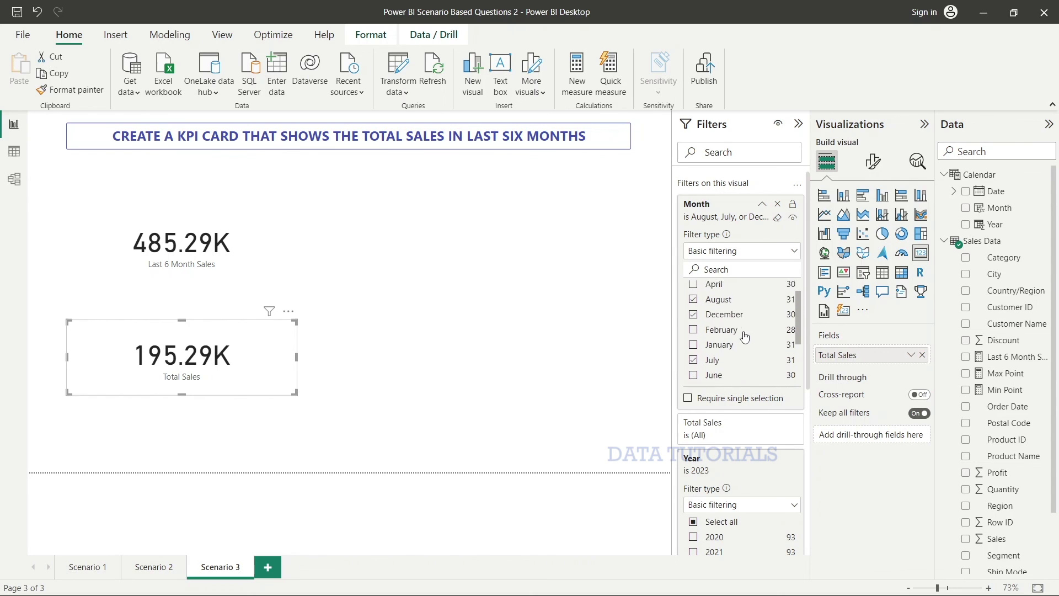
Include November, October and September in the Total Sales card's Month filter selection
left_click(693, 364)
left_click(693, 378)
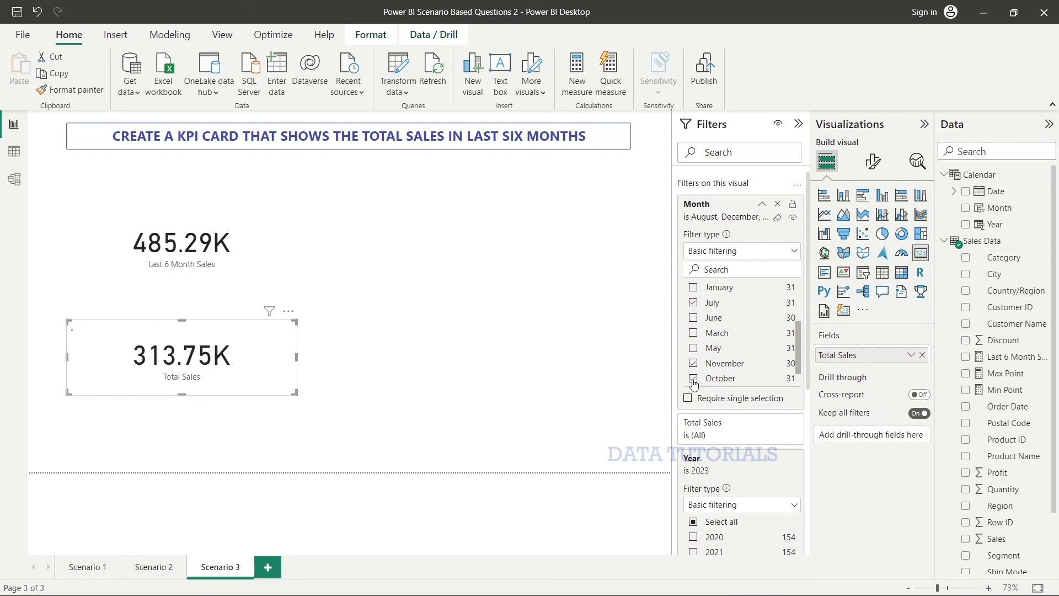
scroll(760, 366, "up", 4)
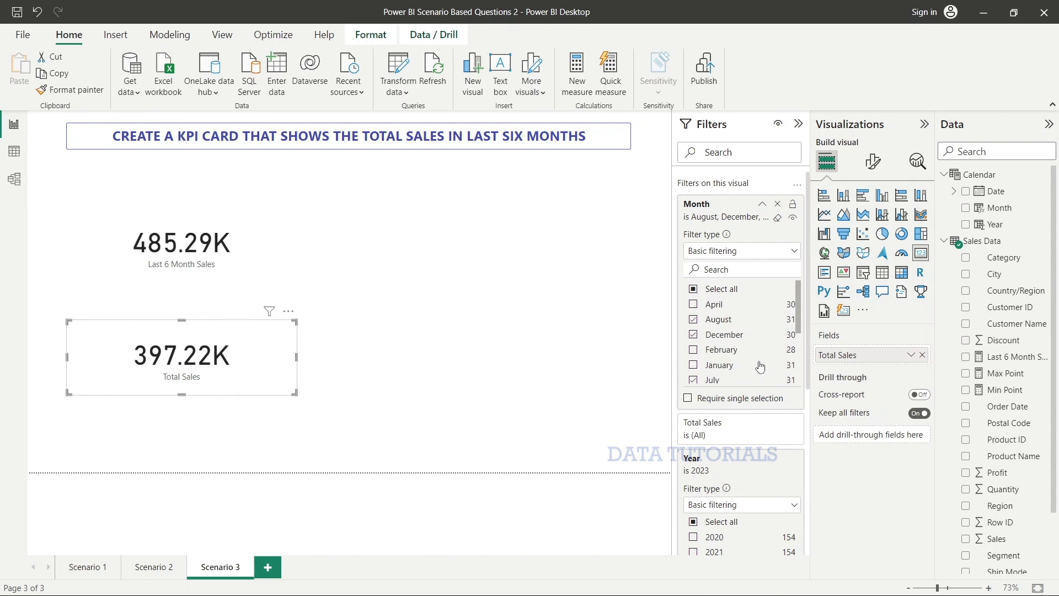
scroll(760, 367, "down", 4)
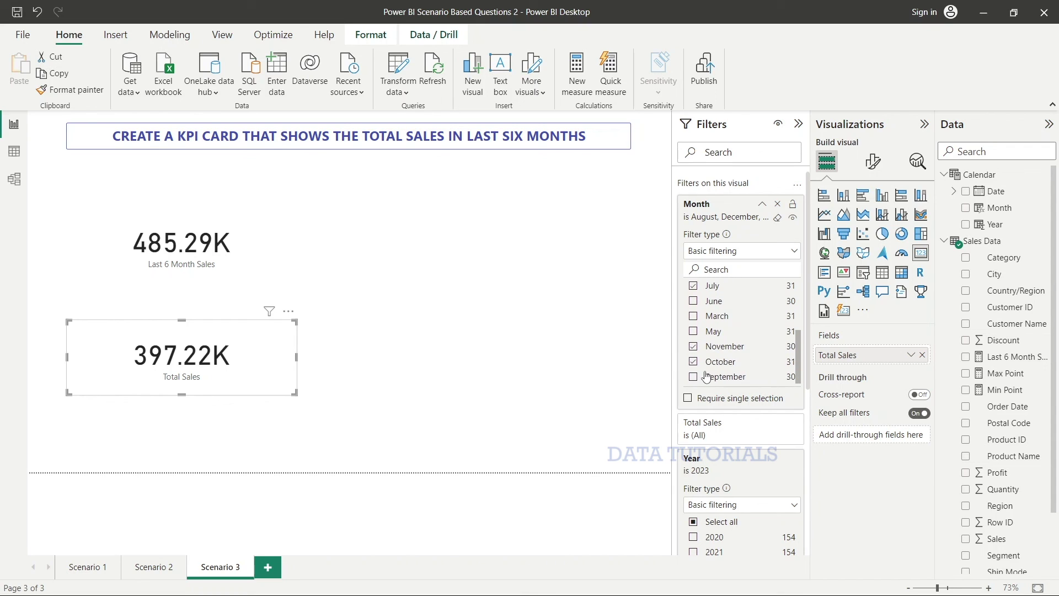
left_click(694, 377)
scroll(724, 336, "up", 4)
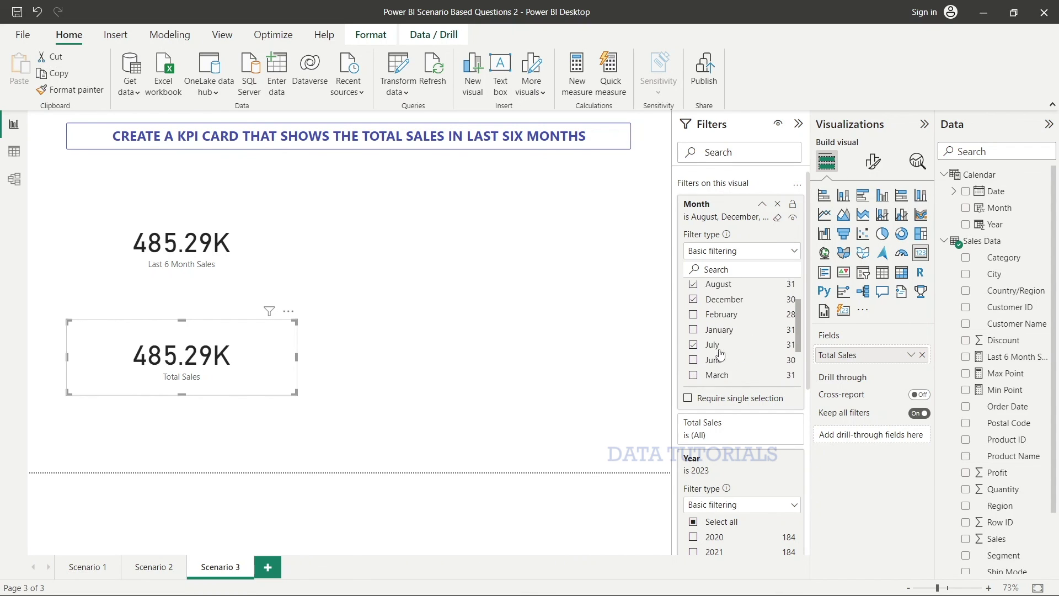
scroll(724, 335, "up", 1)
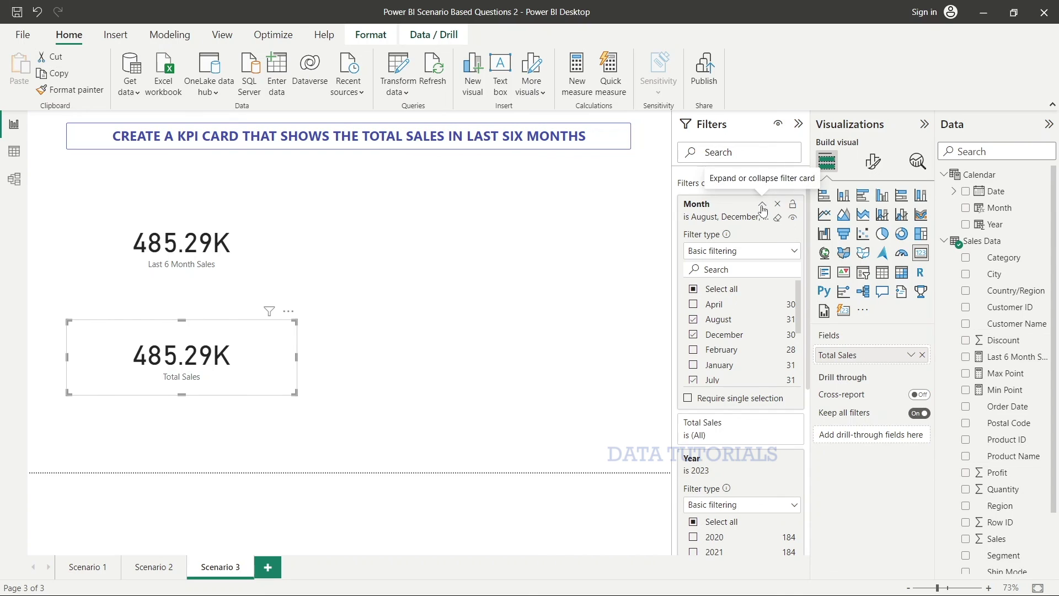
Compare the Last 6 Month Sales card with the filtered Total Sales card, including the filters applied to each
left_click(573, 236)
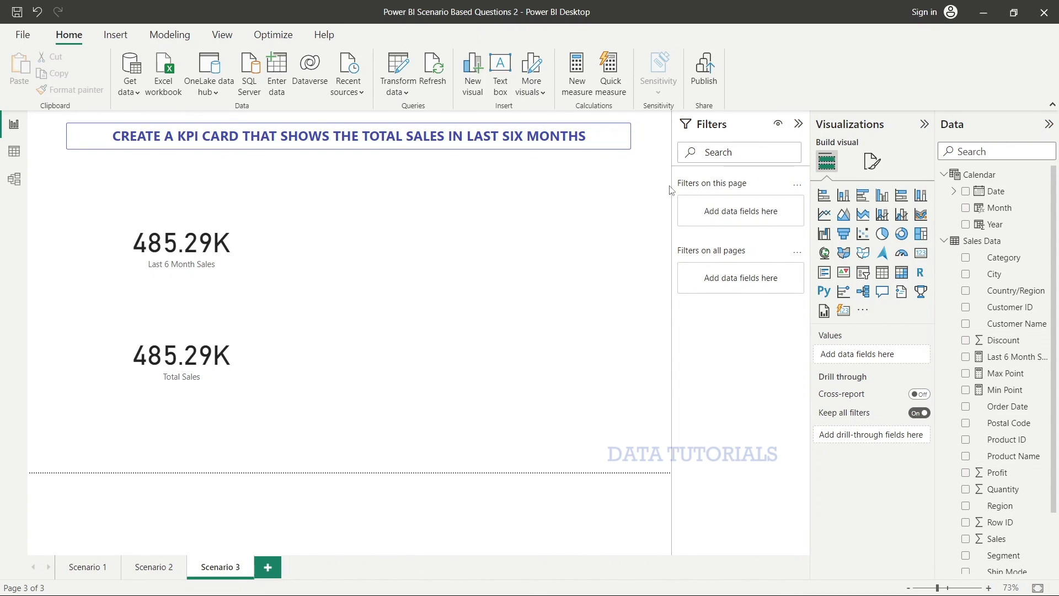
left_click(202, 254)
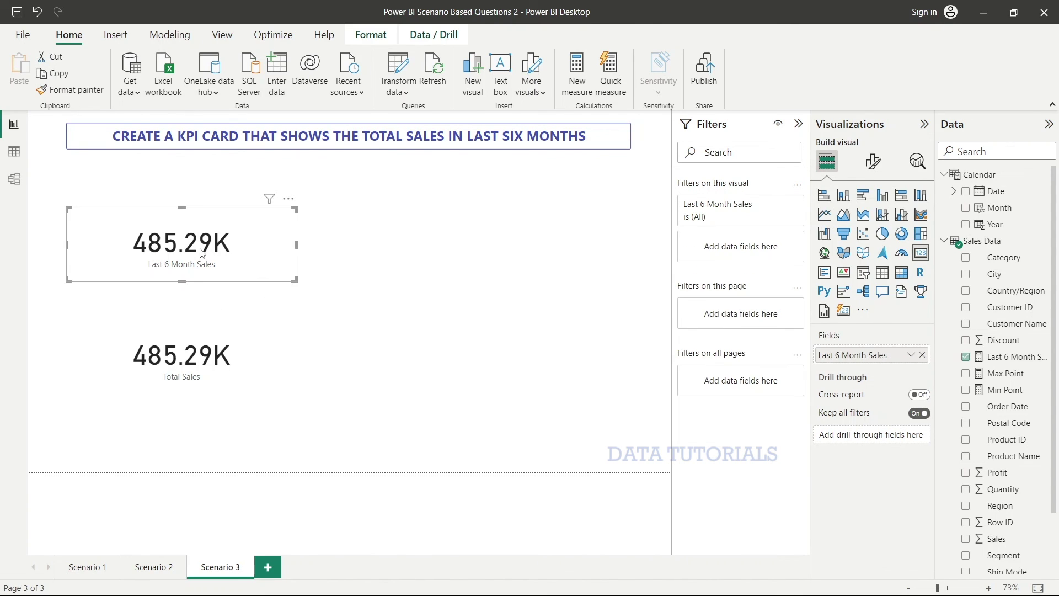
left_click(431, 320)
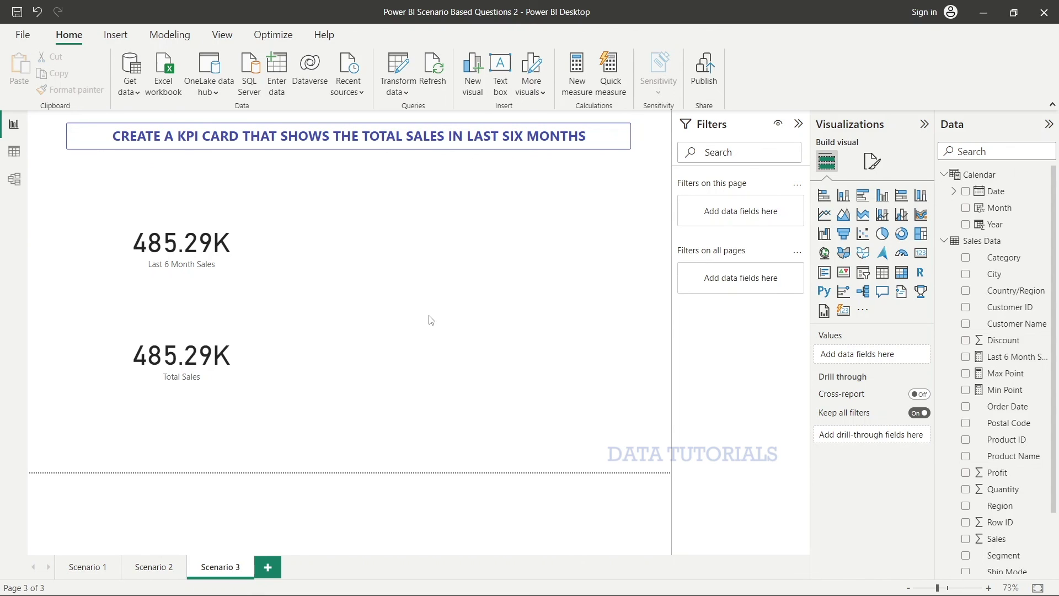
left_click(187, 368)
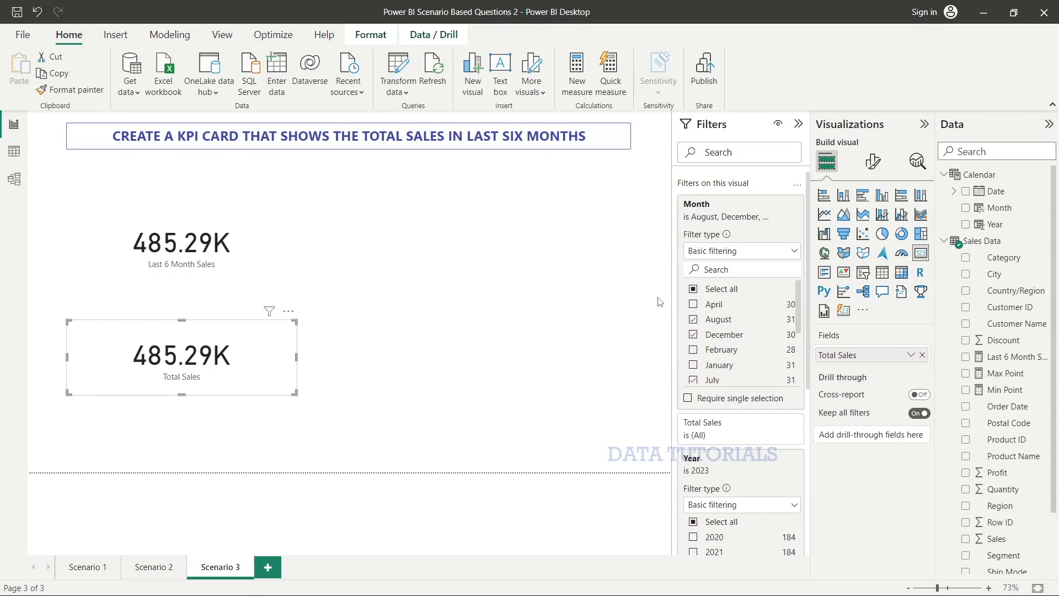
left_click(229, 260)
left_click(238, 355)
left_click(431, 274)
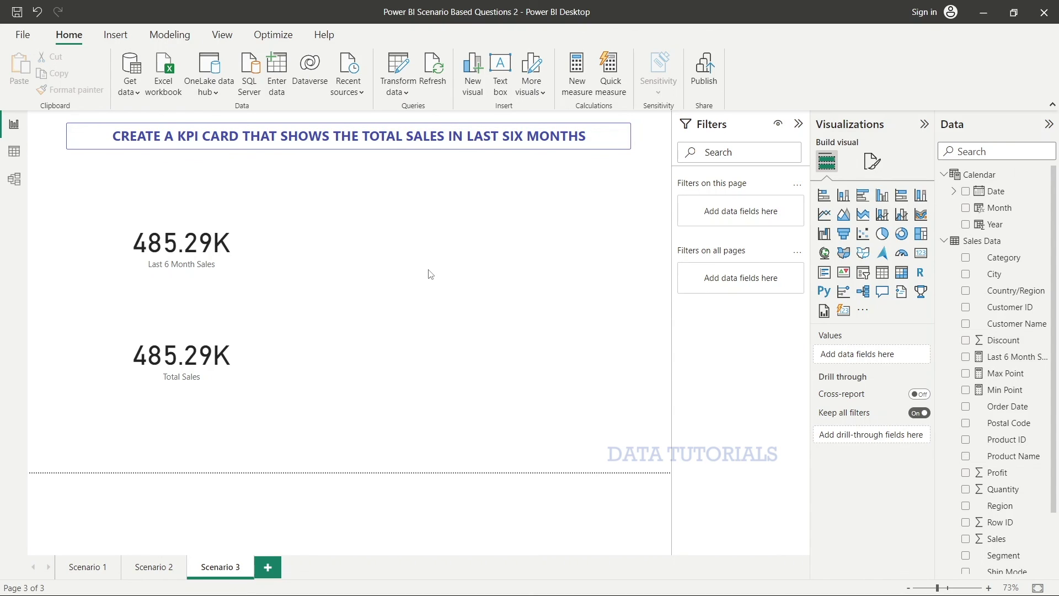